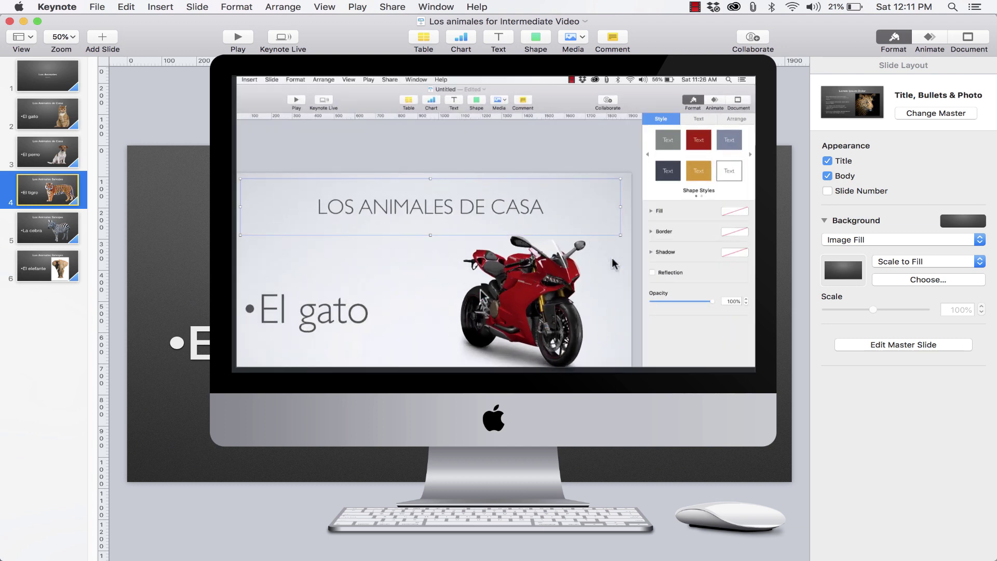
- Play the animal slideshow from the Los Animales title slide, then return to editing on El perro
{"action": "key", "text": "Up"}
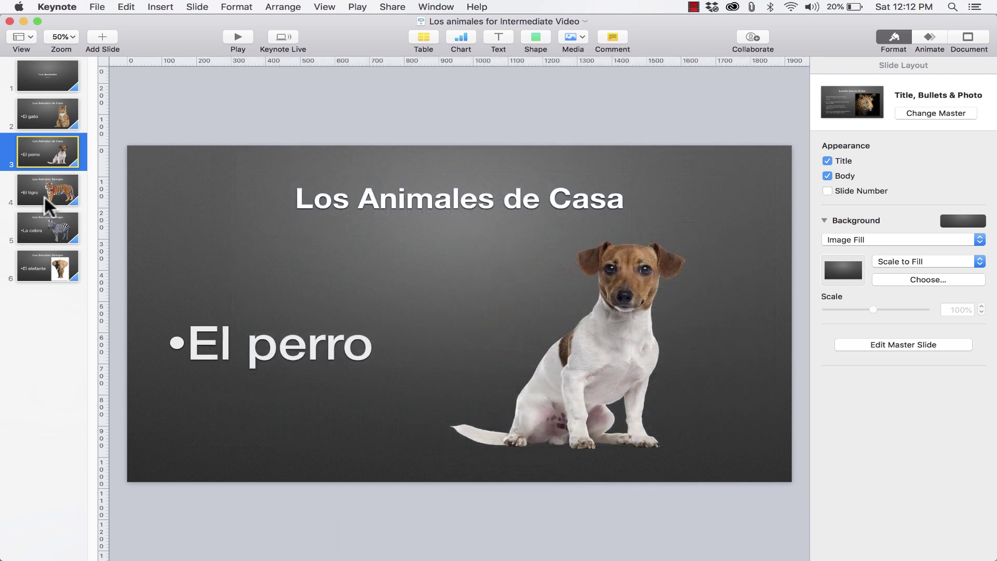
{"action": "left_click", "coordinate": [49, 197]}
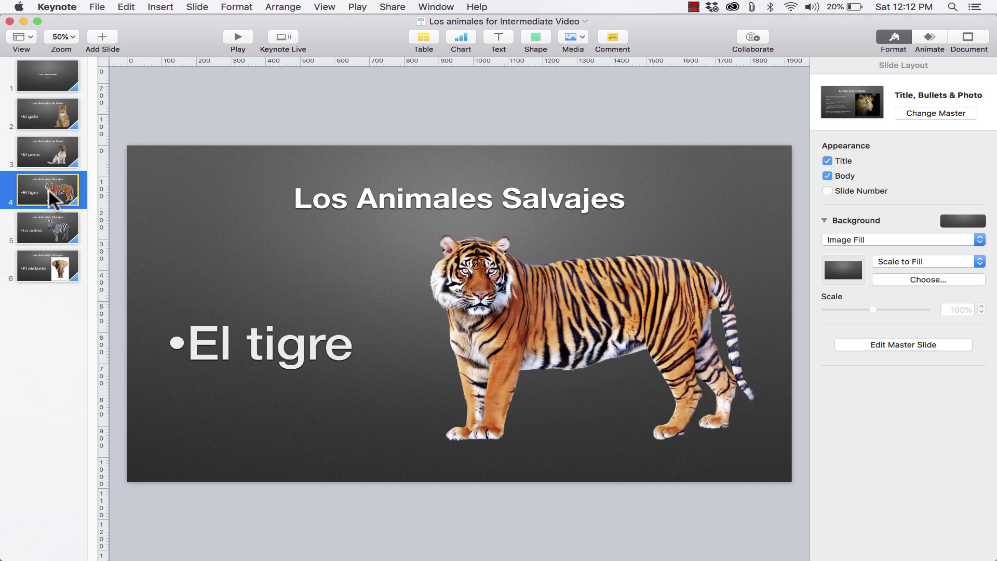
{"action": "left_click", "coordinate": [57, 157]}
{"action": "left_click", "coordinate": [56, 85]}
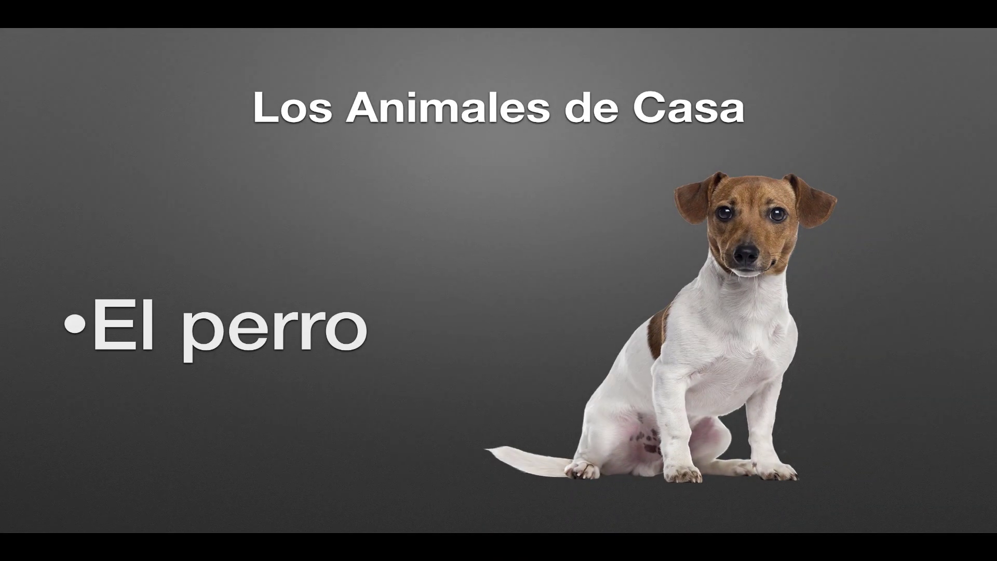
{"action": "key", "text": "Escape"}
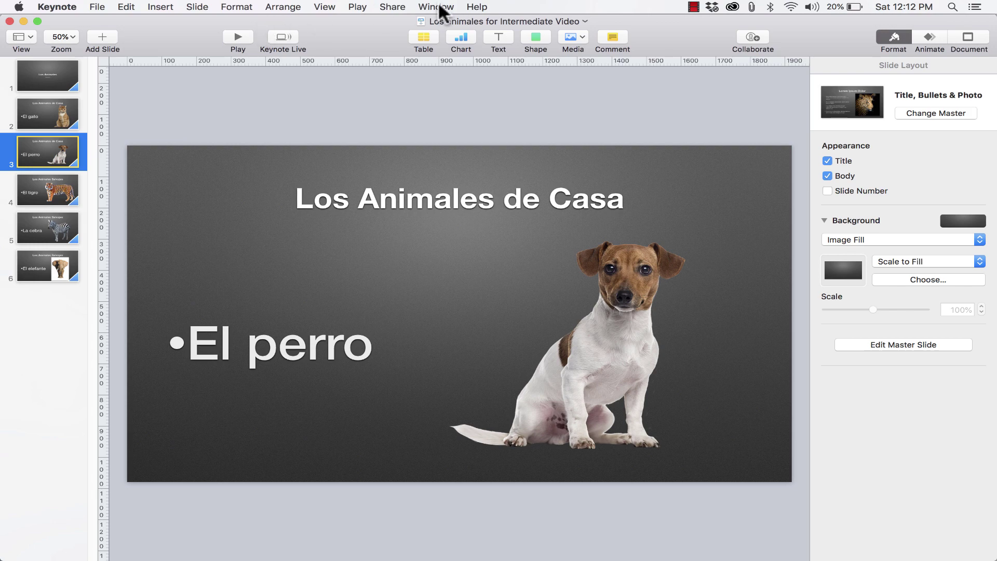
- Stretch El perro's Doorway transition to 7.50 s, preview it, then shorten it to 1.25 s
{"action": "left_click", "coordinate": [924, 38]}
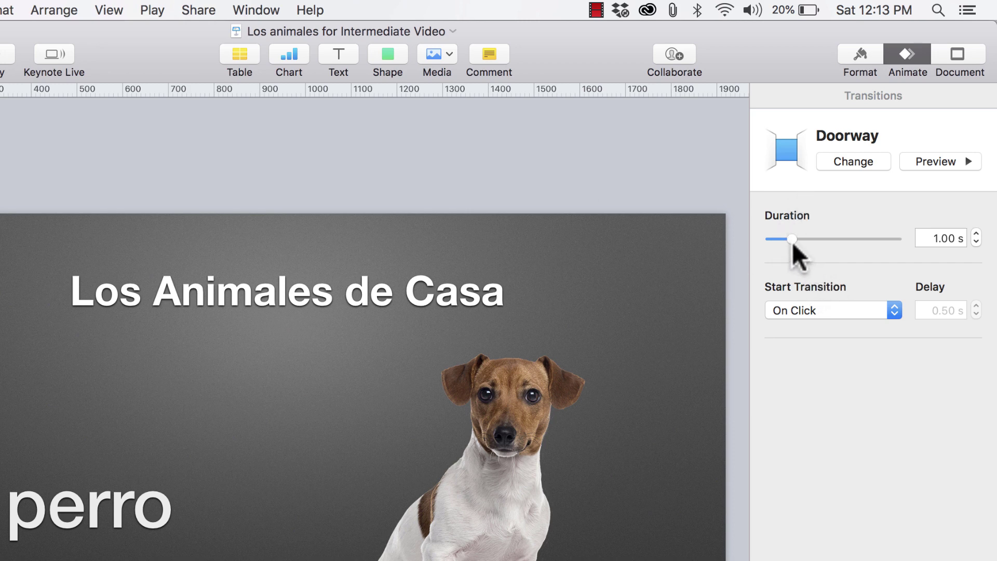
{"action": "left_click_drag", "start_coordinate": [788, 238], "coordinate": [832, 239]}
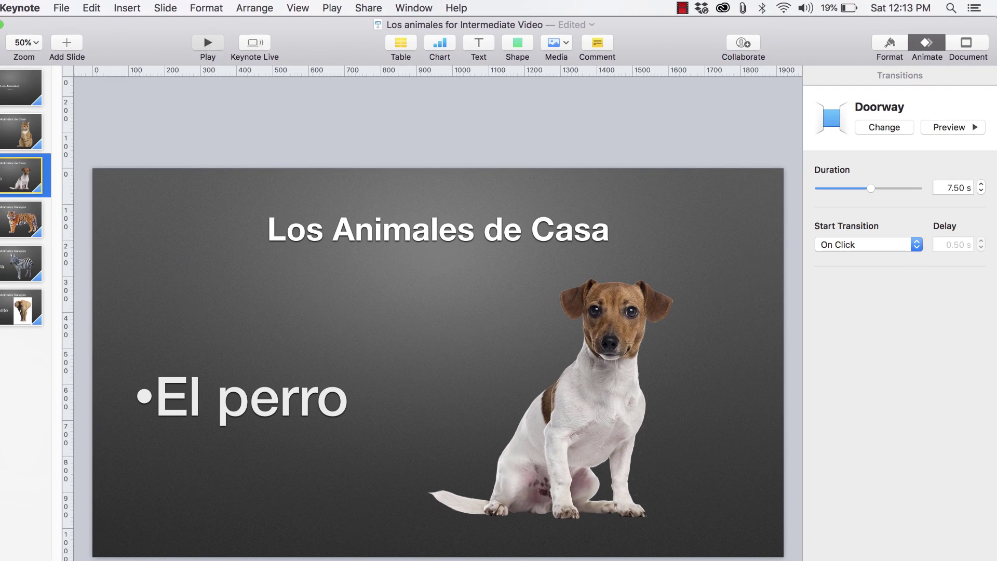
{"action": "left_click", "coordinate": [207, 39]}
{"action": "left_click", "coordinate": [207, 39]}
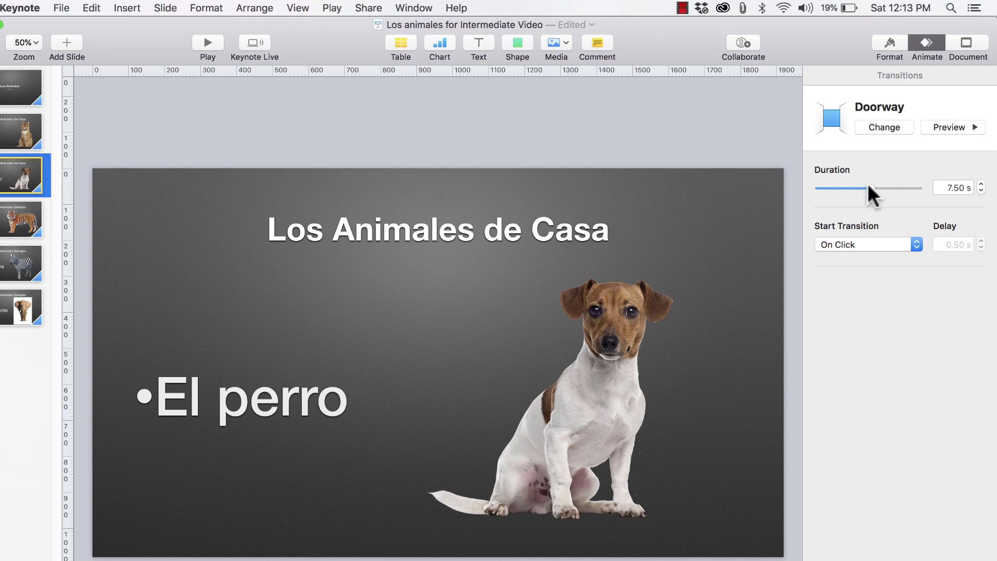
{"action": "left_click_drag", "start_coordinate": [870, 188], "coordinate": [838, 187]}
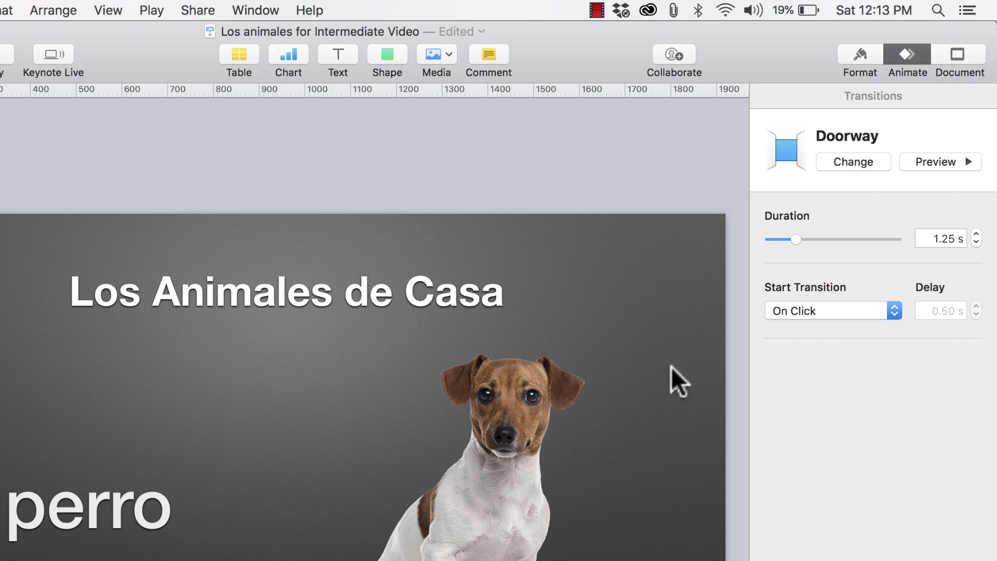
{"action": "left_click", "coordinate": [877, 311]}
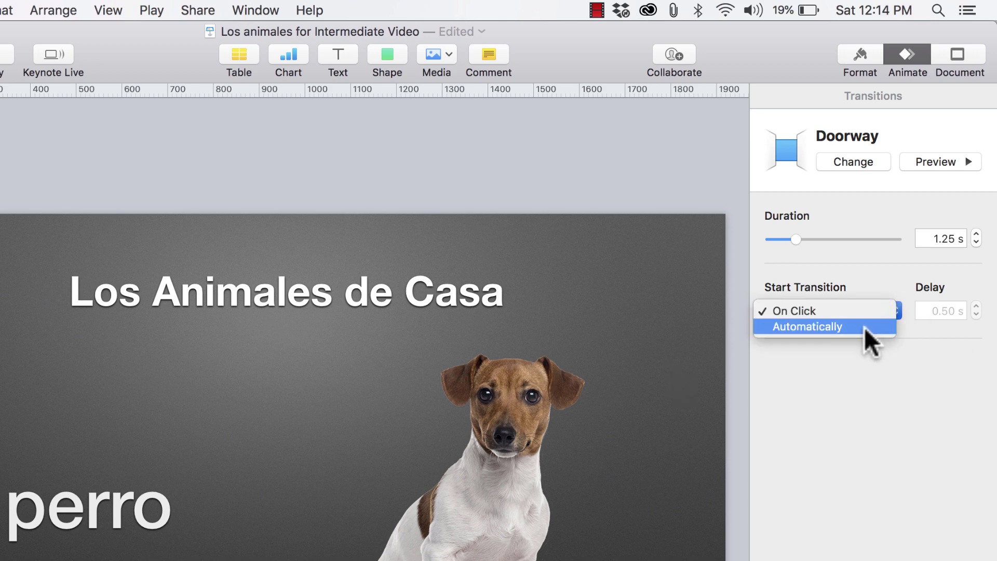
{"action": "left_click", "coordinate": [864, 327]}
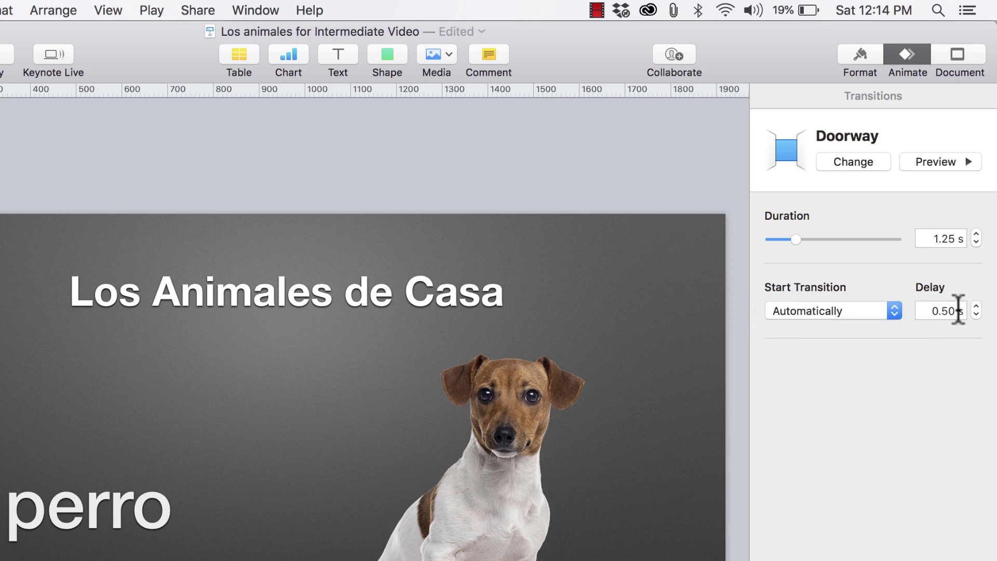
{"action": "left_click_drag", "start_coordinate": [969, 302], "coordinate": [974, 302]}
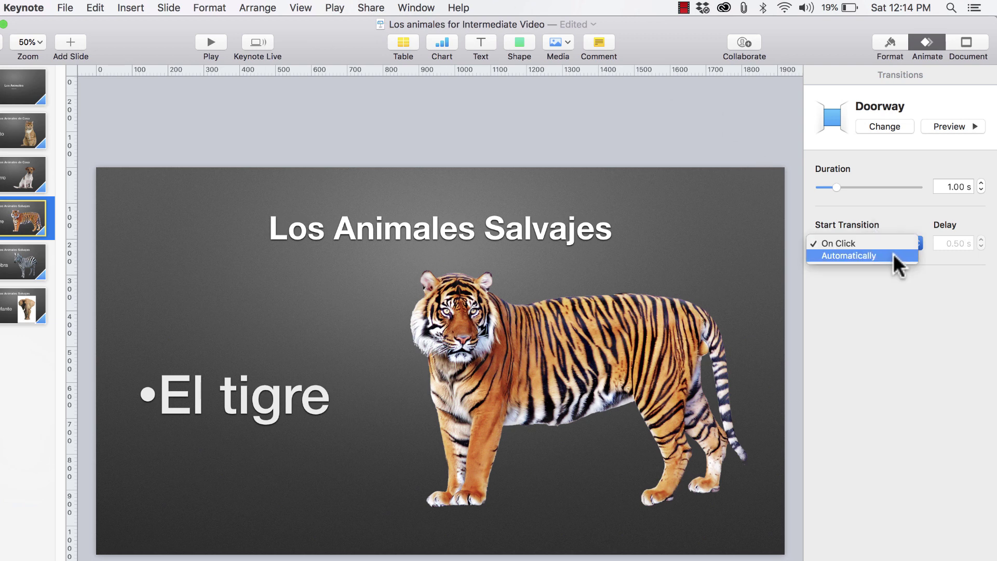
{"action": "left_click", "coordinate": [893, 254]}
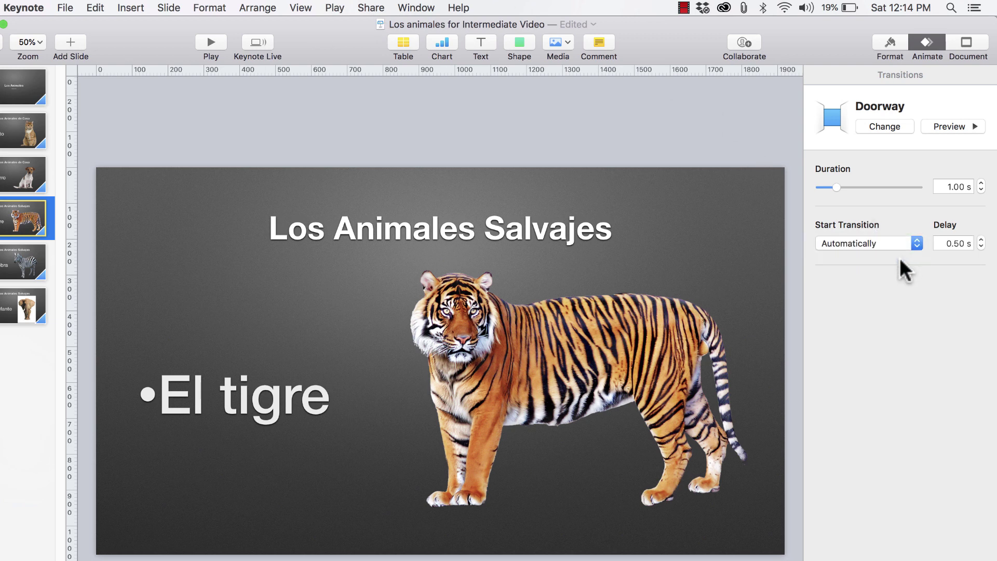
{"action": "left_click", "coordinate": [891, 243]}
{"action": "left_click", "coordinate": [887, 231]}
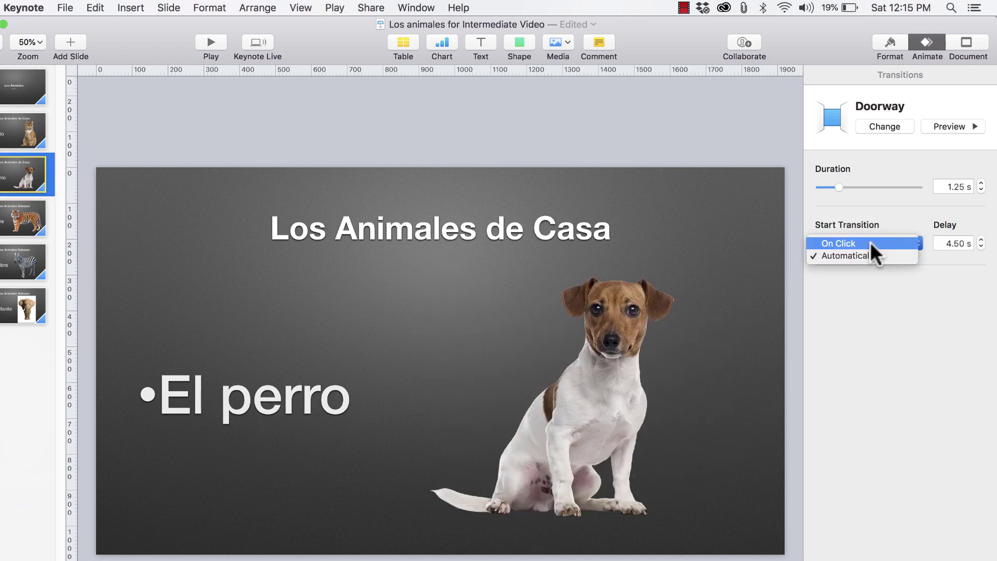
{"action": "left_click", "coordinate": [870, 242]}
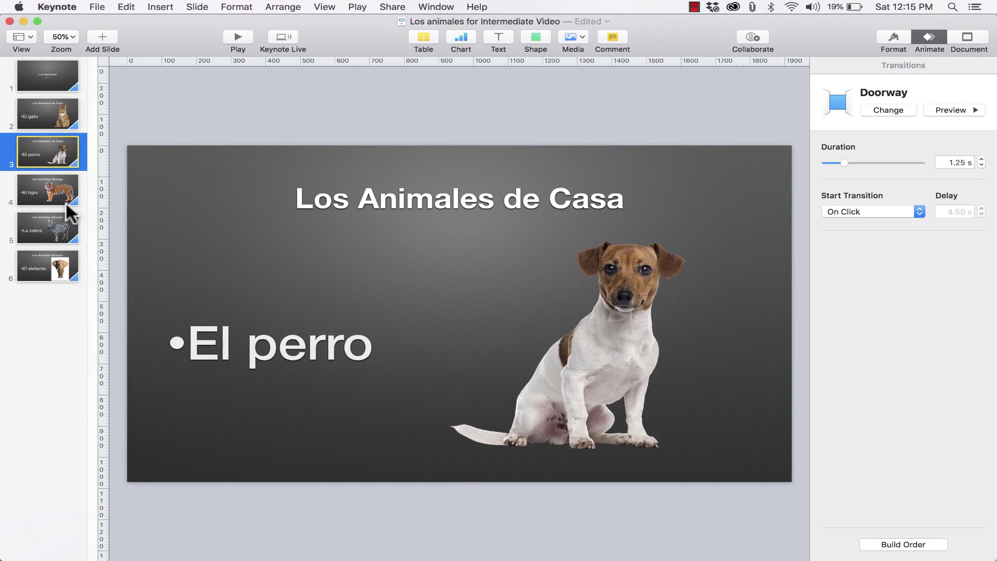
- Select the cat photo on slide 2, El gato, to show its Build In options
{"action": "left_click", "coordinate": [44, 109]}
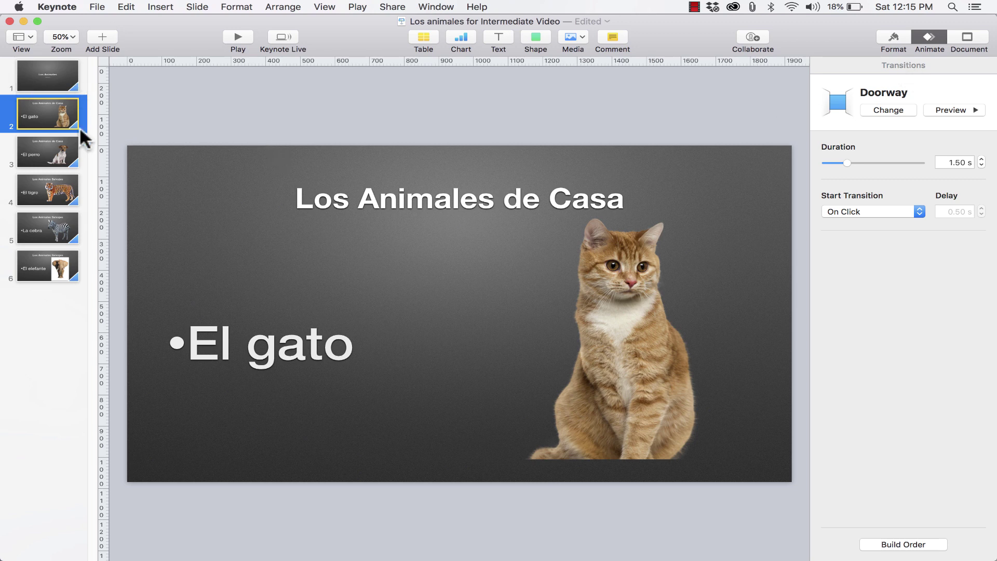
{"action": "left_click", "coordinate": [631, 343]}
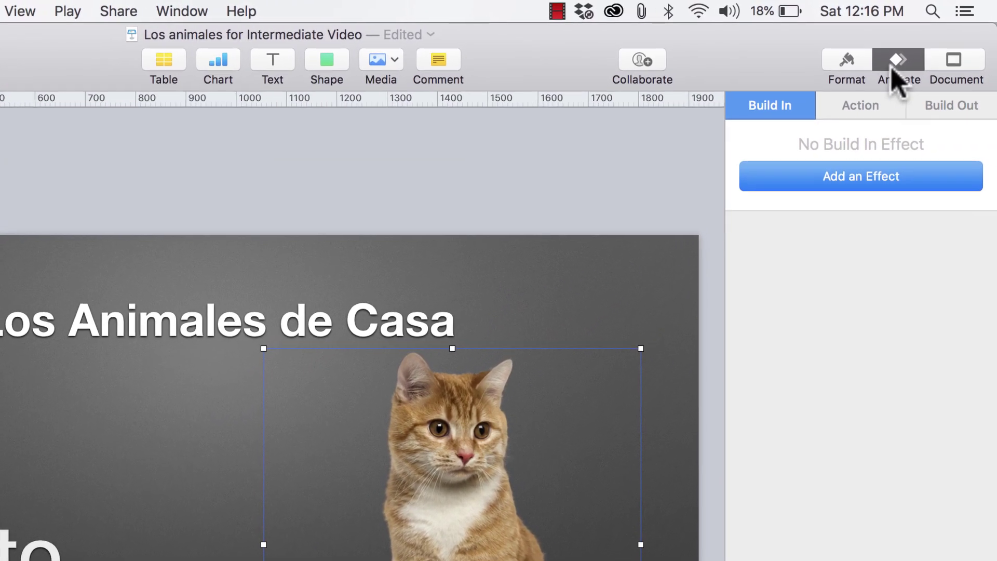
{"action": "left_click", "coordinate": [854, 108]}
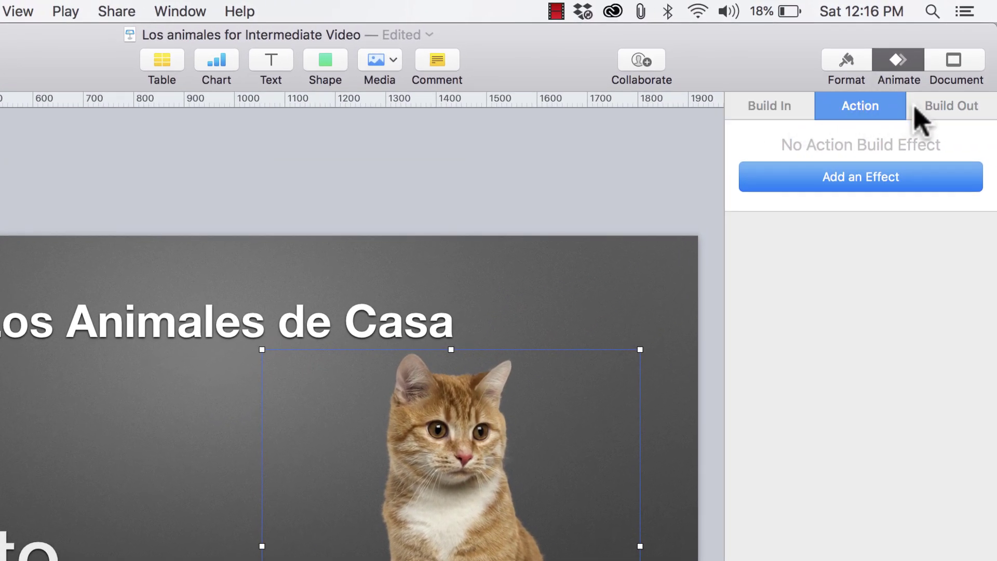
{"action": "left_click", "coordinate": [918, 108]}
{"action": "left_click", "coordinate": [767, 112]}
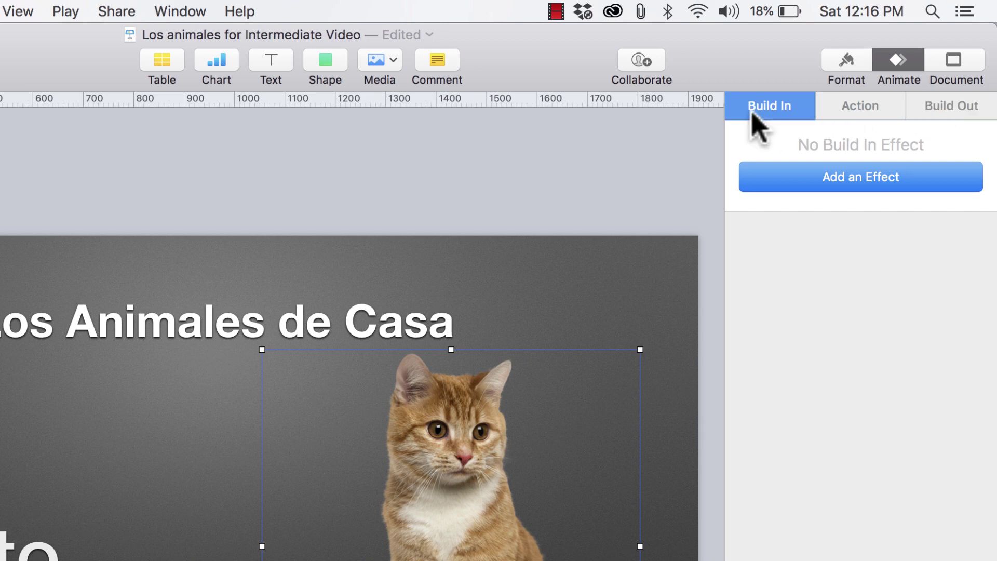
{"action": "left_click", "coordinate": [961, 106]}
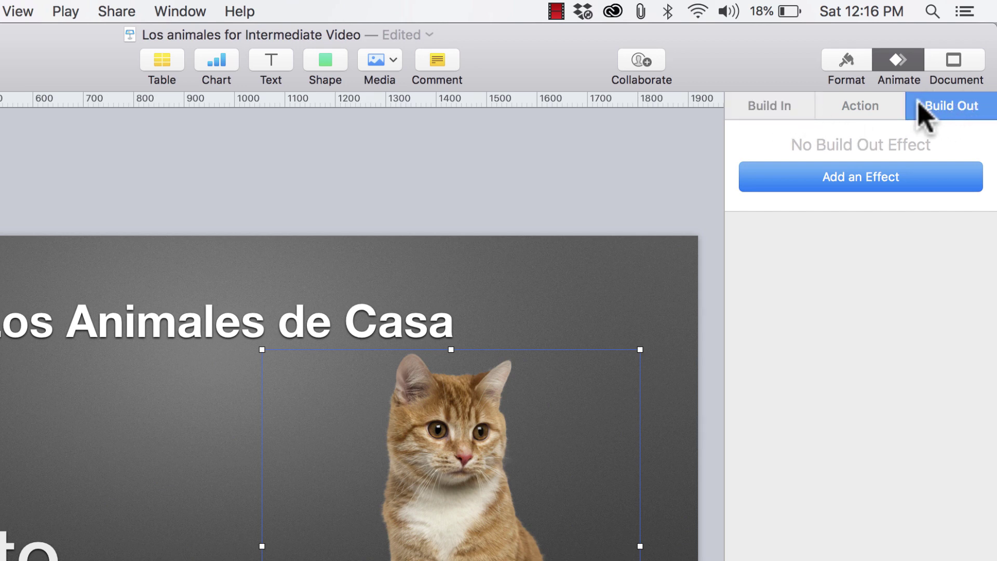
{"action": "left_click", "coordinate": [859, 106]}
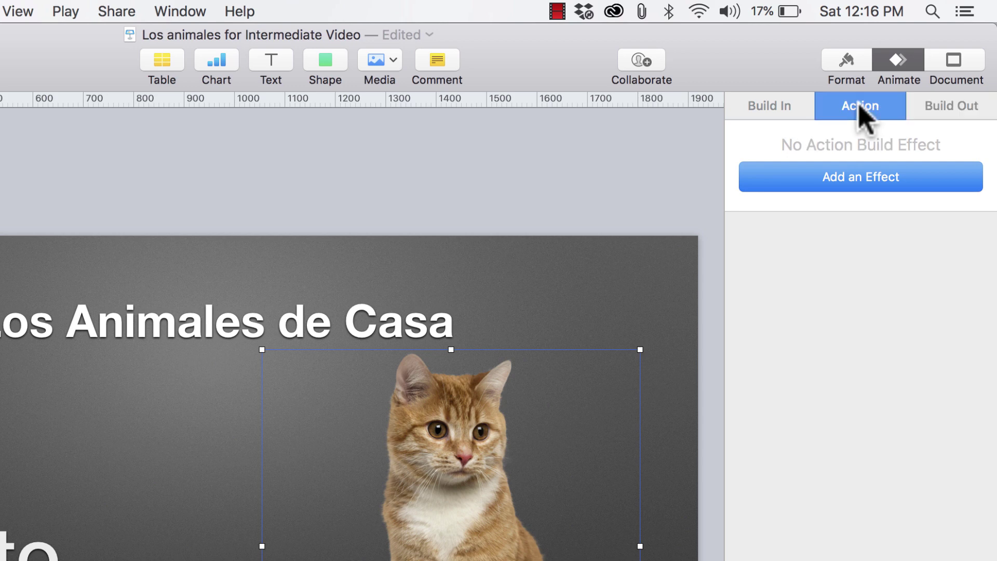
{"action": "left_click", "coordinate": [788, 109]}
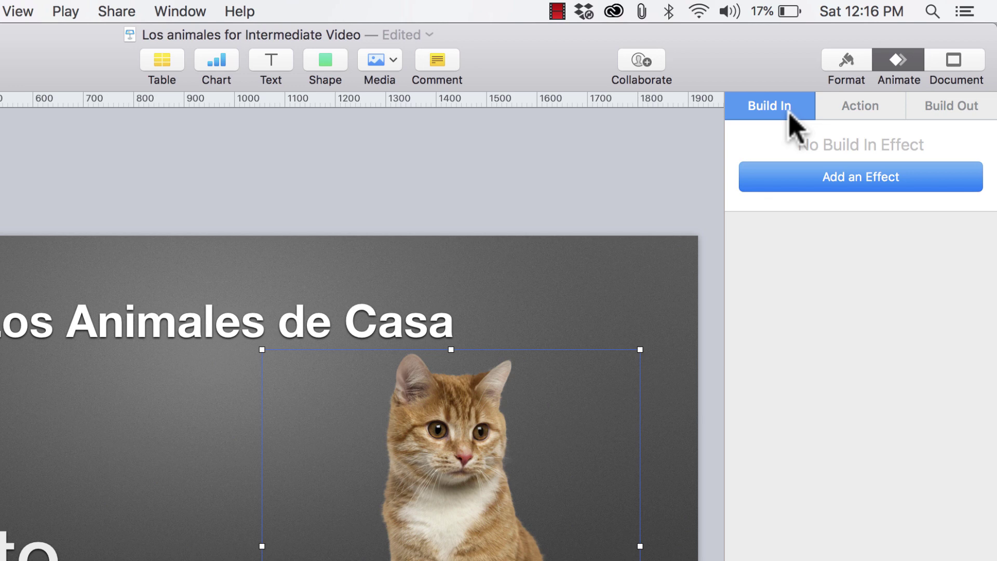
{"action": "left_click", "coordinate": [943, 109]}
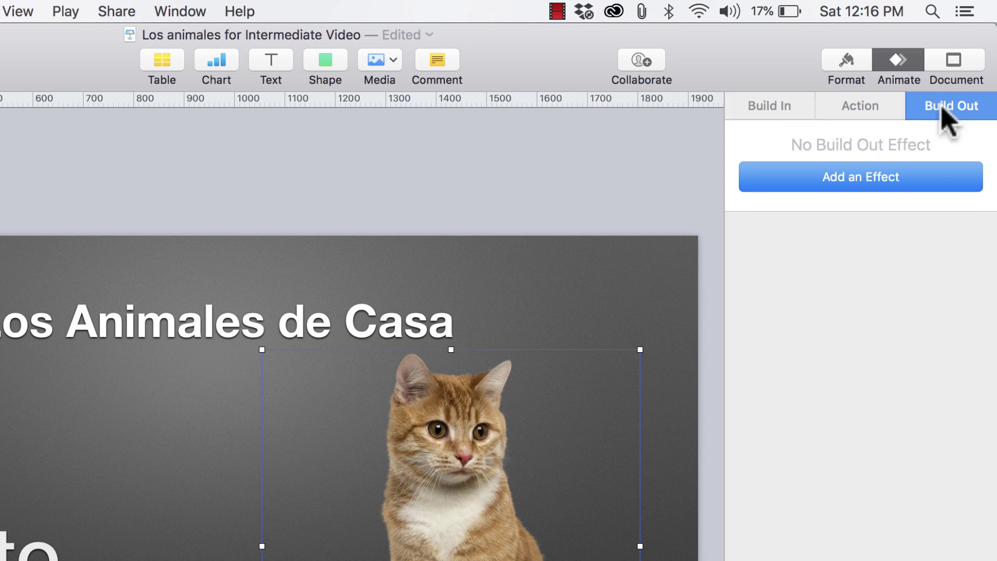
{"action": "left_click", "coordinate": [882, 113]}
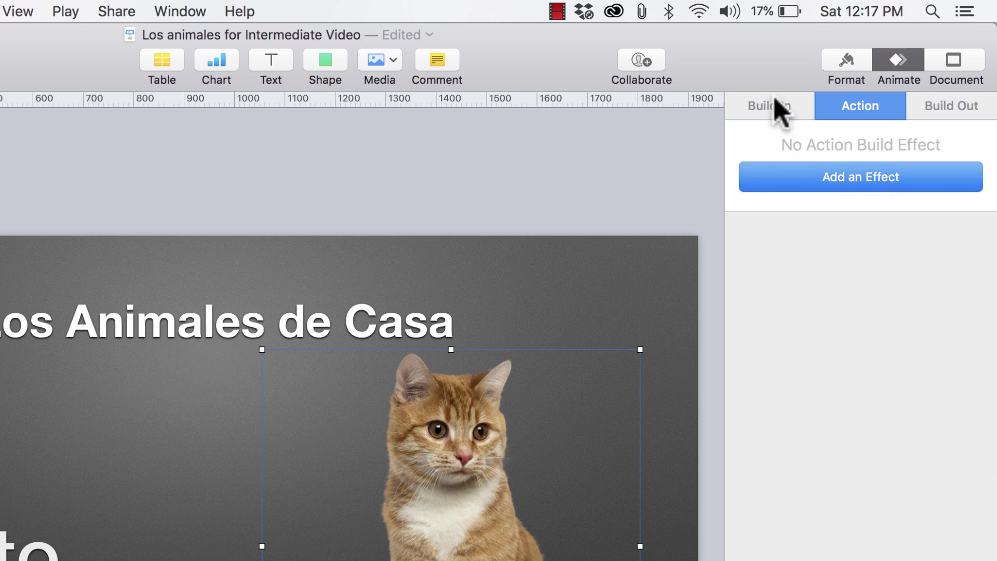
{"action": "left_click", "coordinate": [757, 102]}
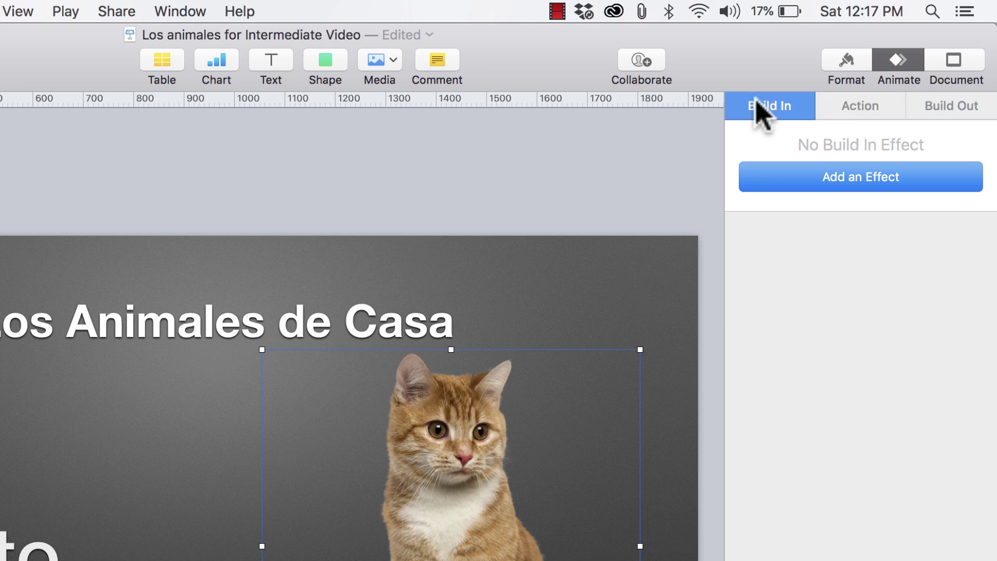
- Try Anvil, Fade and Move, Blur, Fade and Scale and Pivot on the cat picture
{"action": "left_click", "coordinate": [808, 182]}
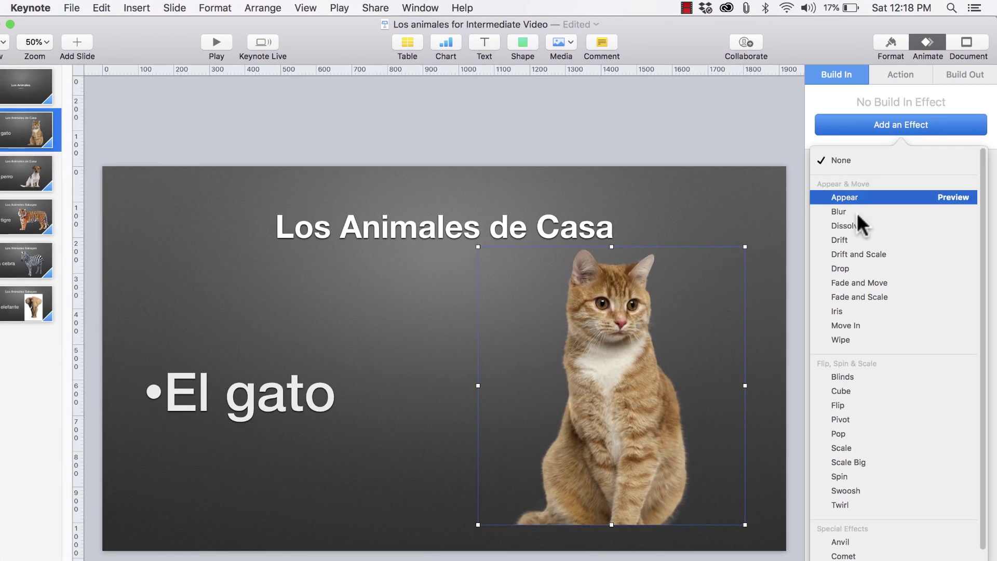
{"action": "scroll", "coordinate": [856, 231], "scroll_direction": "down", "scroll_amount": 3}
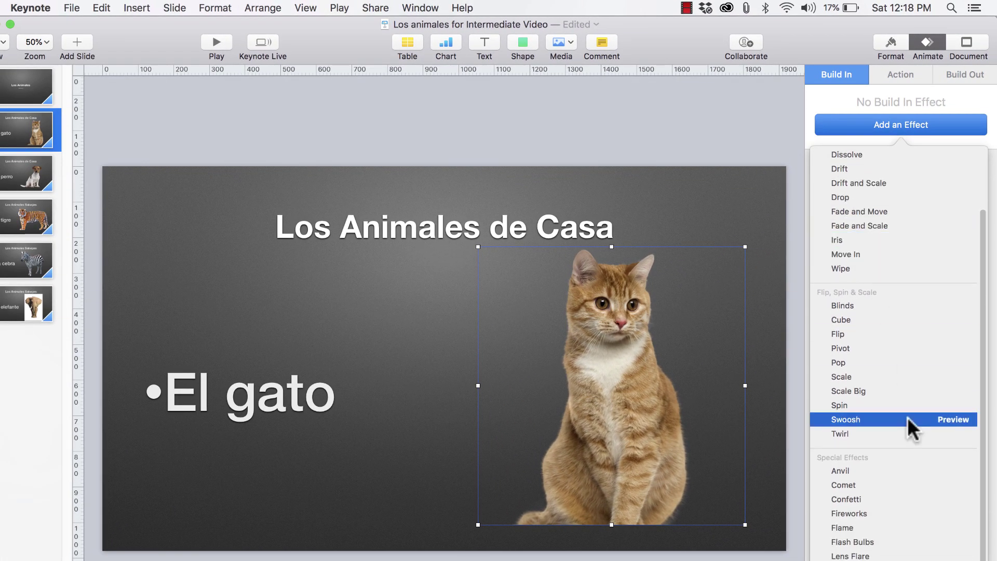
{"action": "left_click", "coordinate": [886, 471]}
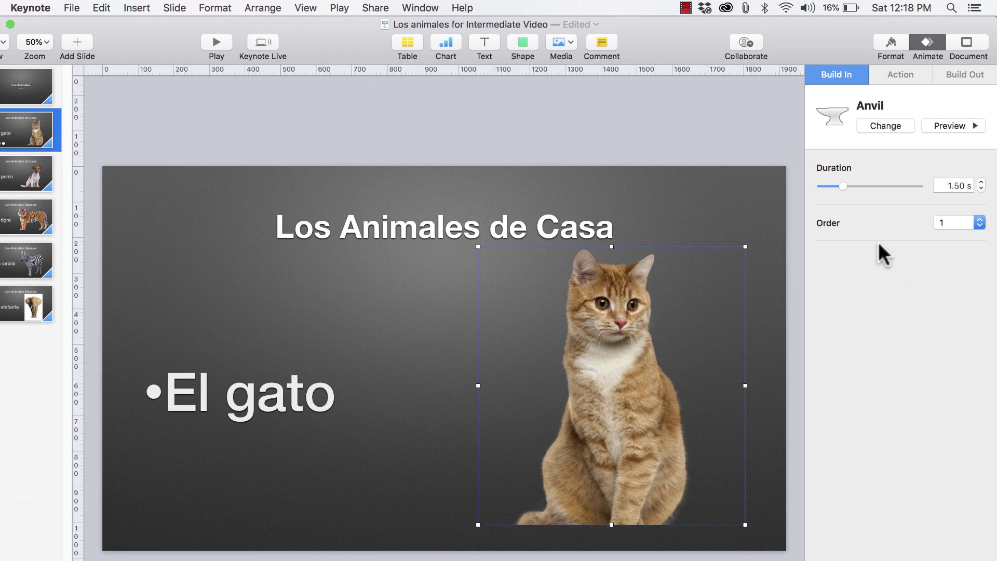
{"action": "left_click", "coordinate": [884, 123]}
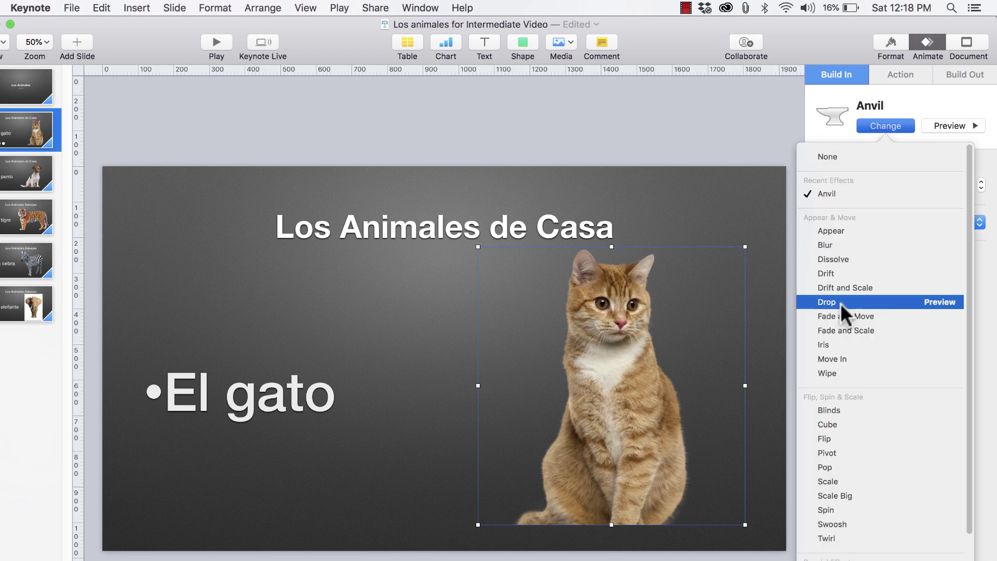
{"action": "left_click", "coordinate": [843, 316]}
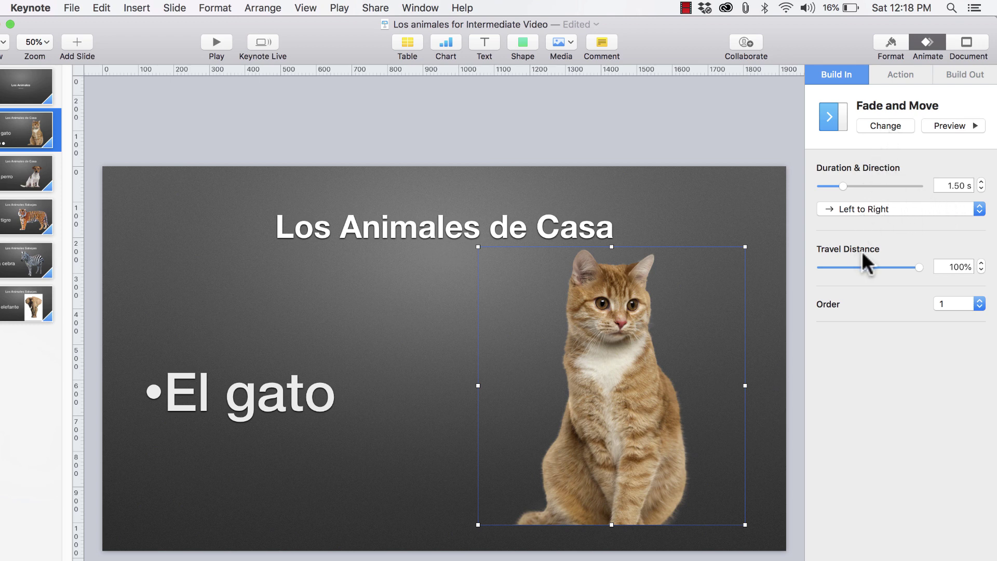
{"action": "left_click", "coordinate": [886, 124]}
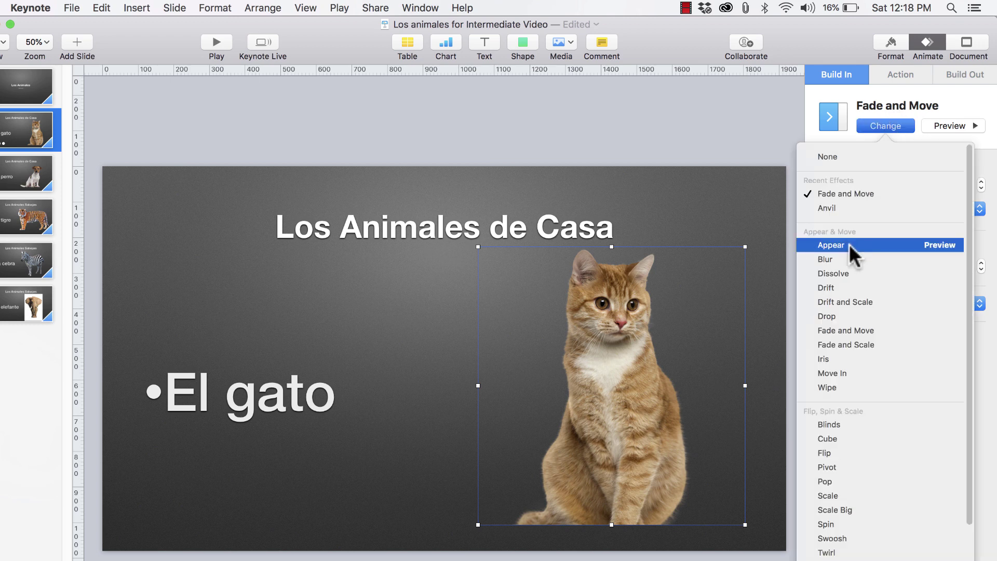
{"action": "left_click", "coordinate": [849, 259]}
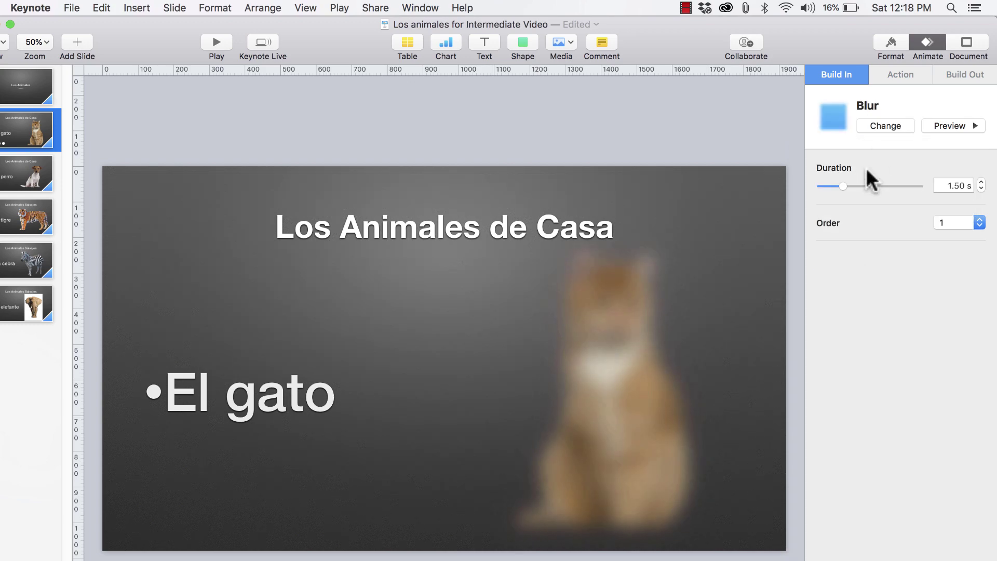
{"action": "left_click", "coordinate": [886, 126]}
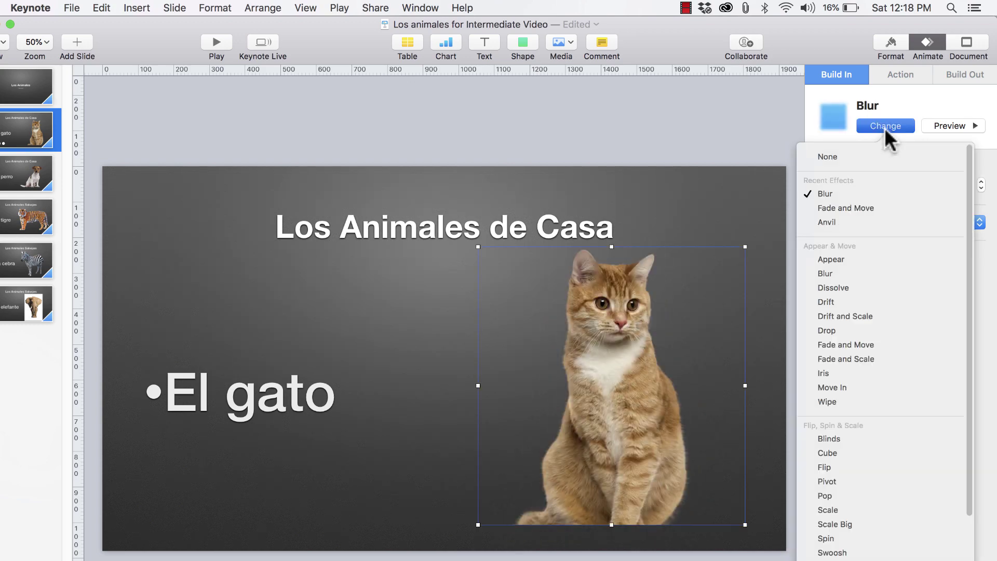
{"action": "left_click", "coordinate": [879, 357]}
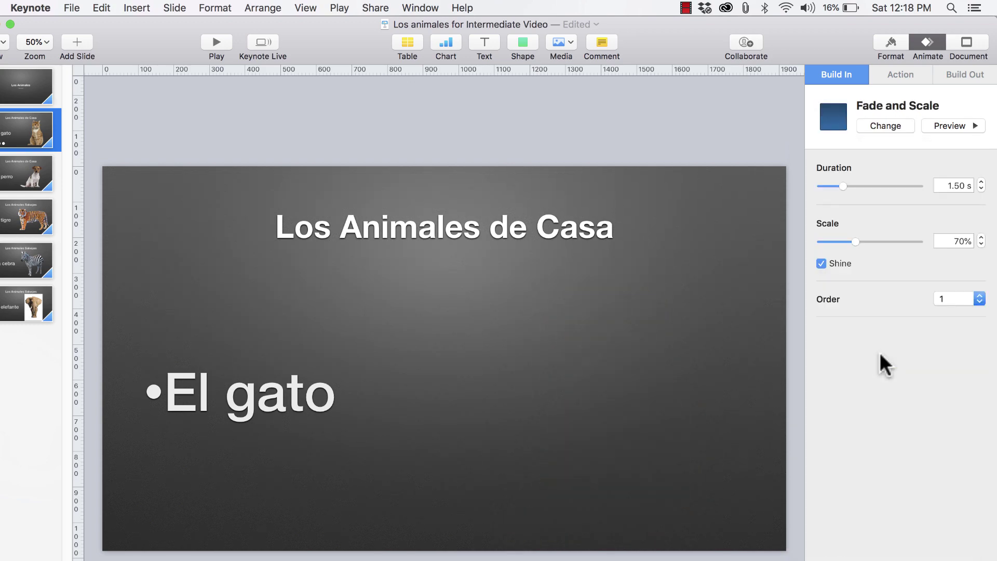
{"action": "left_click", "coordinate": [895, 127]}
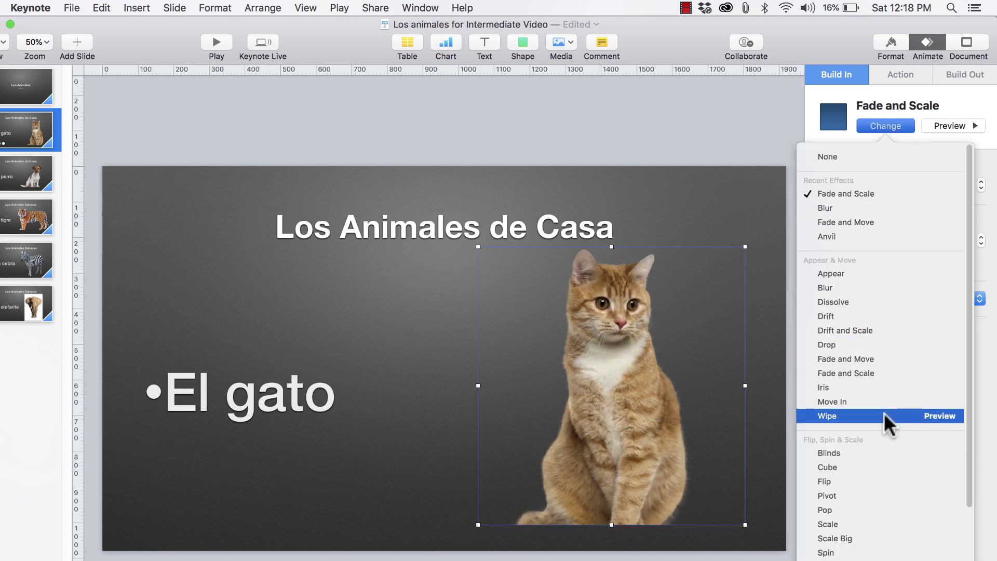
{"action": "left_click", "coordinate": [882, 494]}
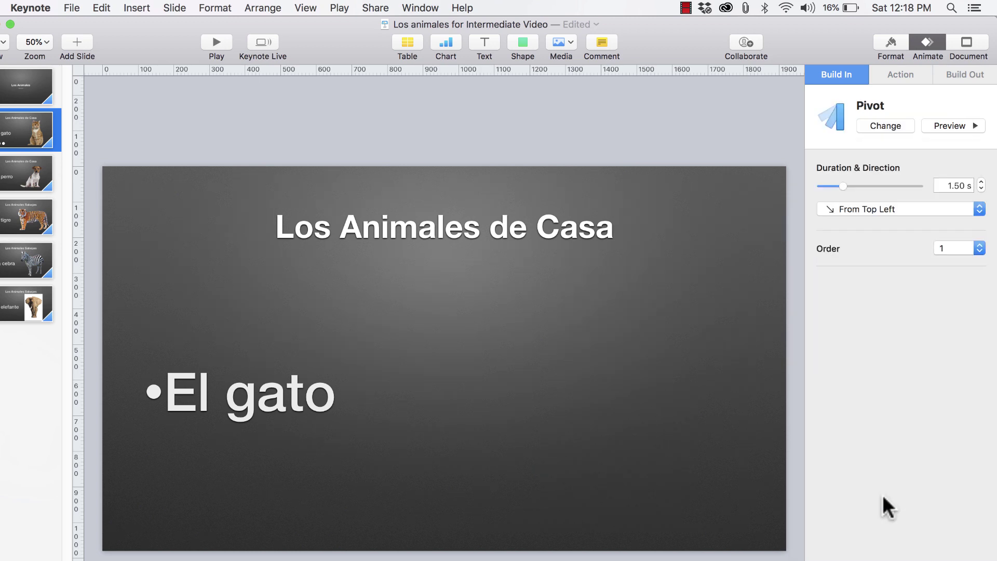
- Try Fireworks, Flash Bulbs, Confetti and Pop builds on the cat picture
{"action": "left_click", "coordinate": [885, 126]}
{"action": "scroll", "coordinate": [869, 416], "scroll_direction": "down", "scroll_amount": 5}
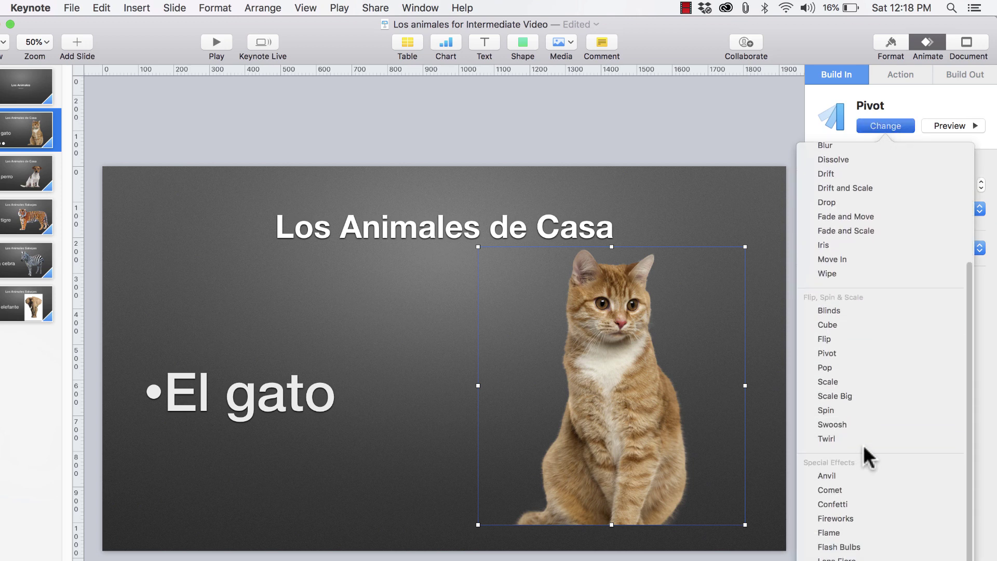
{"action": "left_click", "coordinate": [868, 514]}
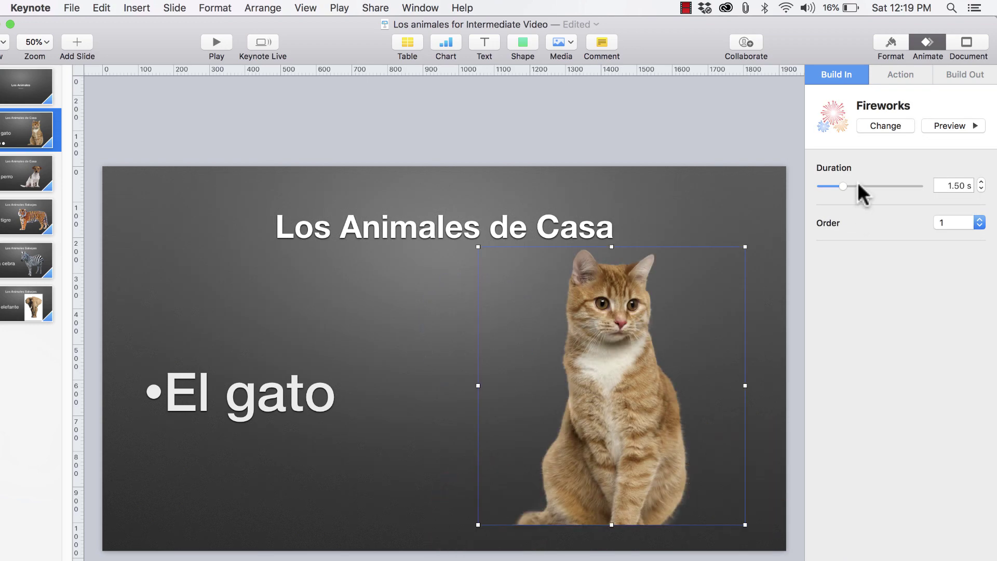
{"action": "left_click", "coordinate": [890, 123]}
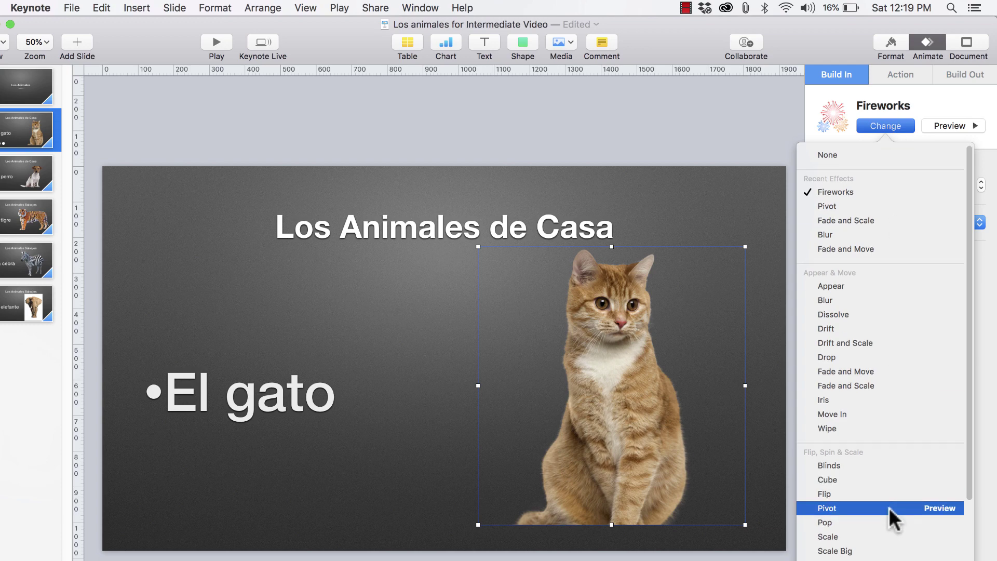
{"action": "scroll", "coordinate": [886, 519], "scroll_direction": "down", "scroll_amount": 5}
{"action": "left_click", "coordinate": [849, 547]}
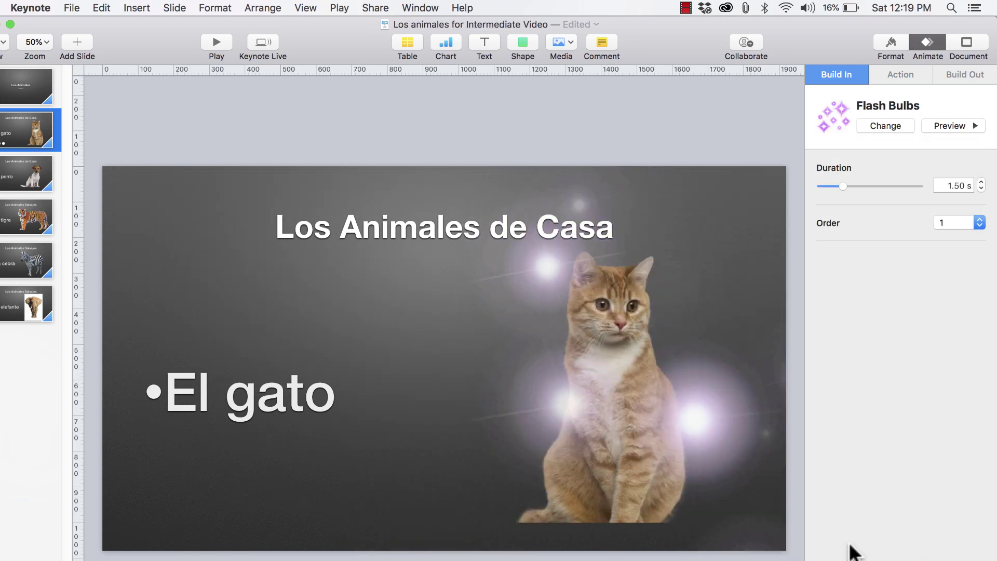
{"action": "left_click", "coordinate": [885, 123]}
{"action": "scroll", "coordinate": [906, 419], "scroll_direction": "down", "scroll_amount": 3}
{"action": "left_click", "coordinate": [863, 500]}
{"action": "left_click", "coordinate": [886, 126]}
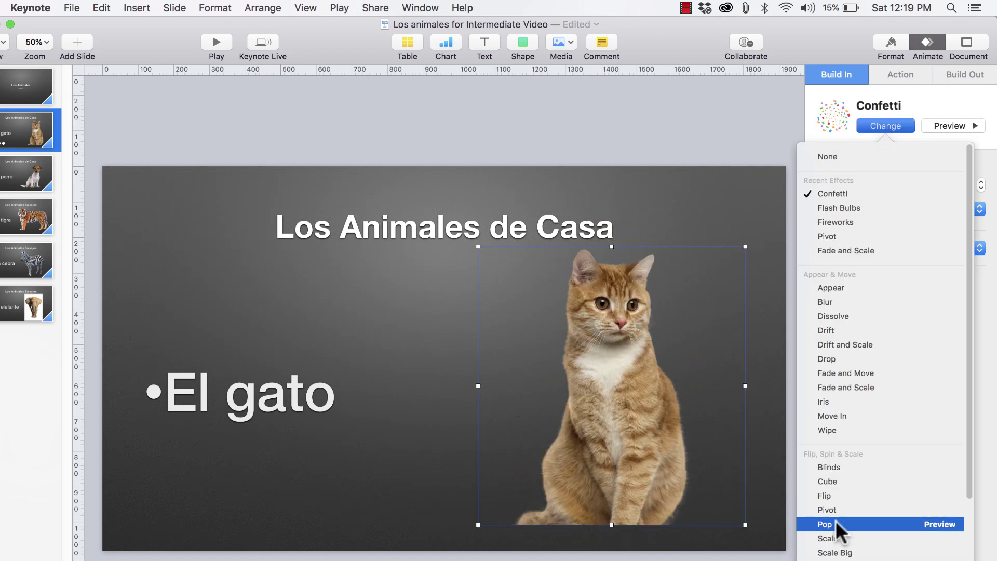
{"action": "left_click", "coordinate": [836, 520]}
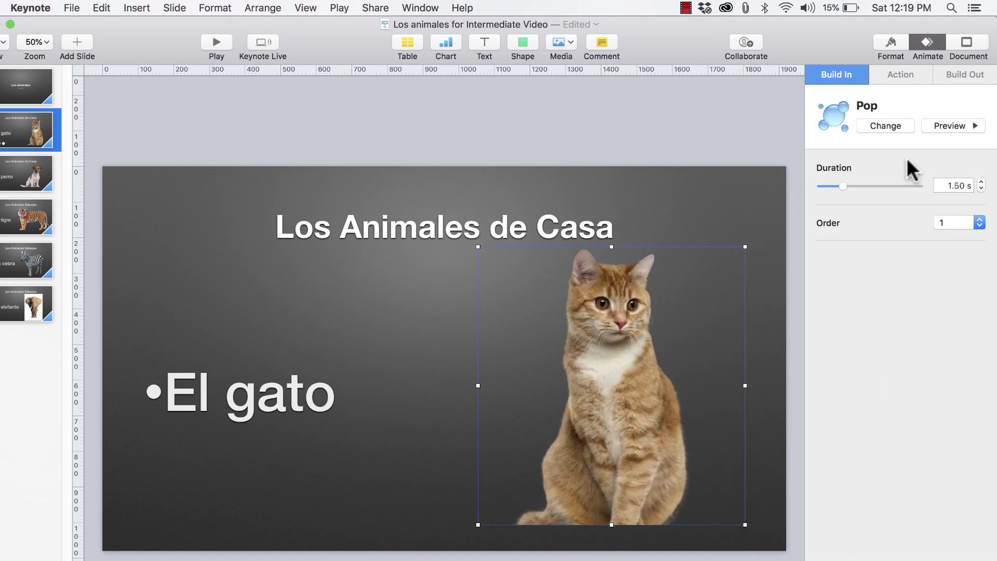
- Try Flame, then settle on Comet as the cat picture's build-in
{"action": "left_click", "coordinate": [902, 125]}
{"action": "scroll", "coordinate": [902, 545], "scroll_direction": "down", "scroll_amount": 5}
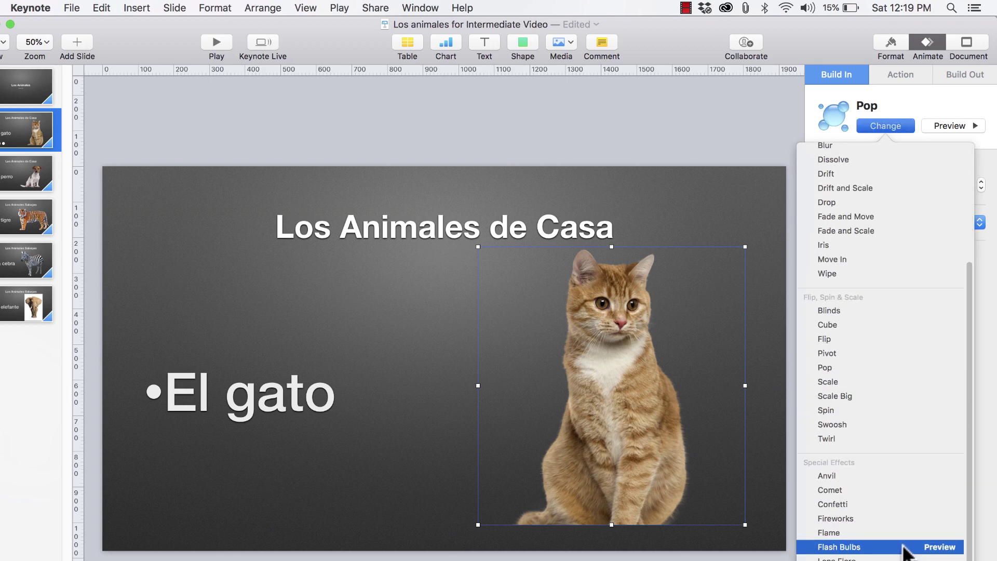
{"action": "left_click", "coordinate": [872, 533]}
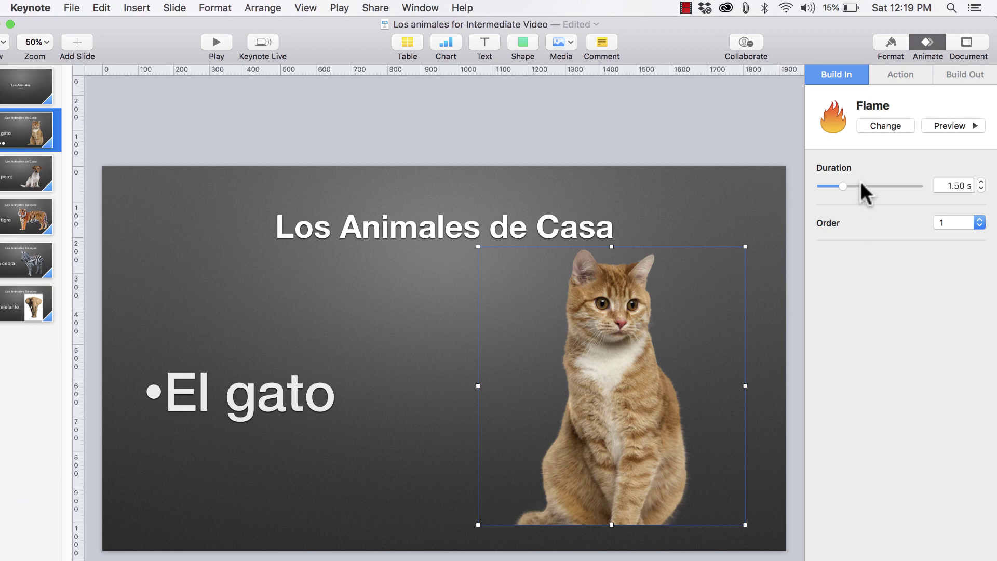
{"action": "left_click", "coordinate": [898, 126]}
{"action": "scroll", "coordinate": [903, 382], "scroll_direction": "down", "scroll_amount": 5}
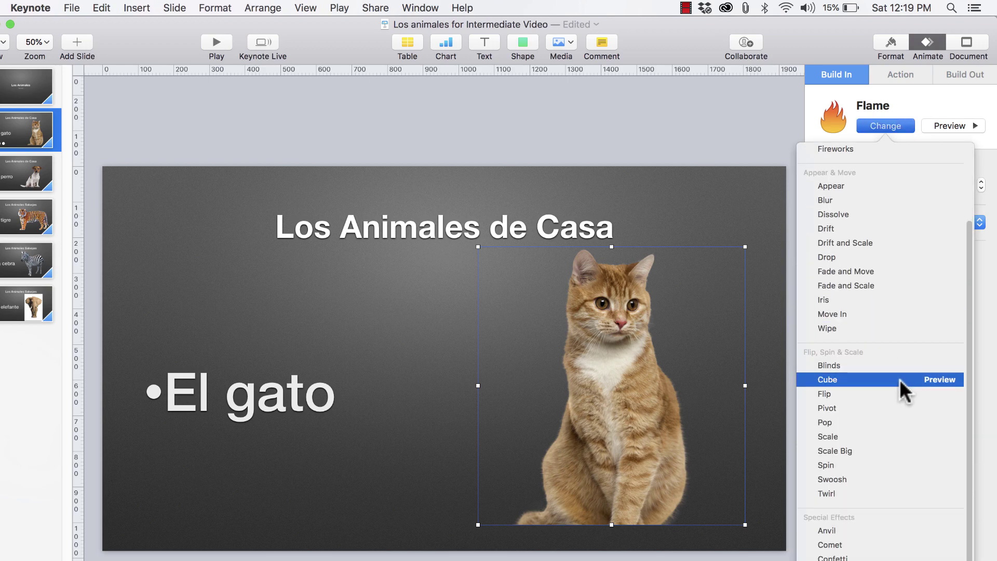
{"action": "left_click", "coordinate": [865, 544]}
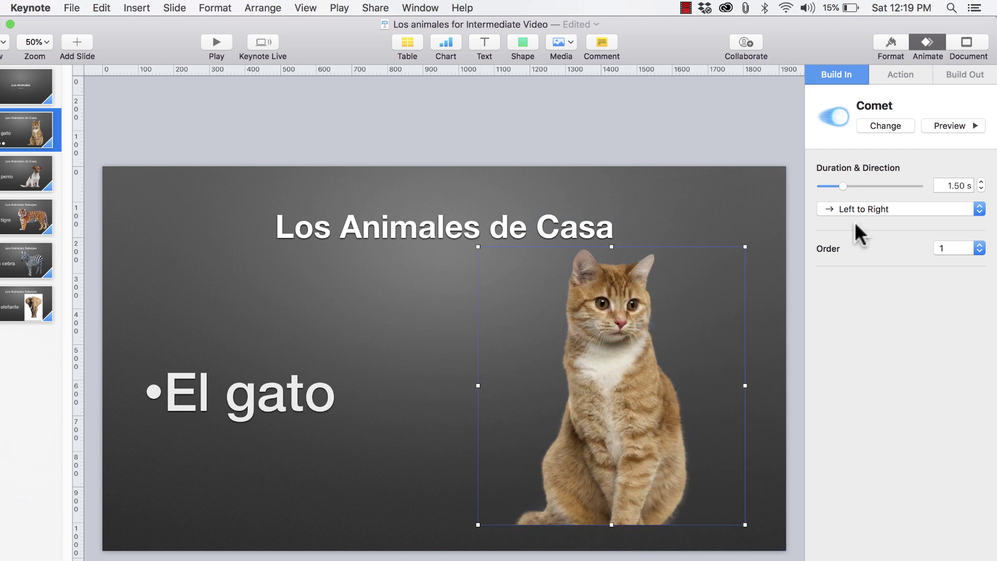
- Set the Comet direction to Left to Right and keep the cat's build first in order
{"action": "left_click", "coordinate": [881, 210]}
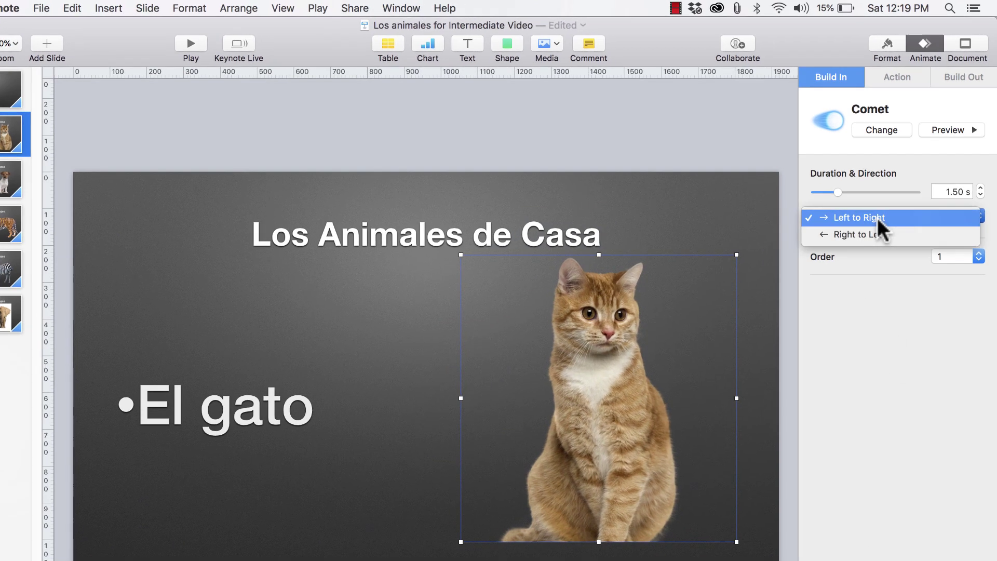
{"action": "left_click", "coordinate": [880, 228]}
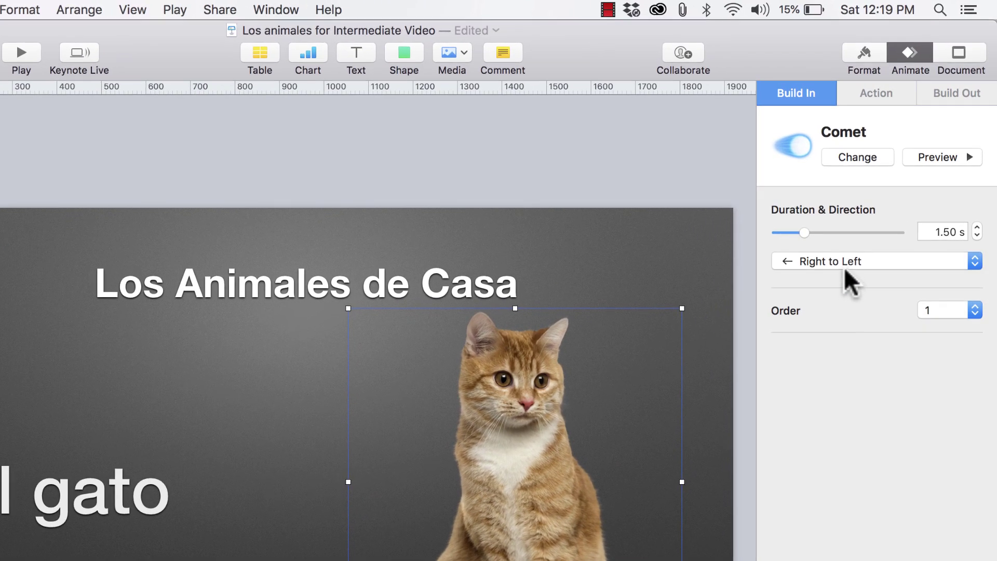
{"action": "left_click", "coordinate": [843, 263]}
{"action": "left_click", "coordinate": [833, 240]}
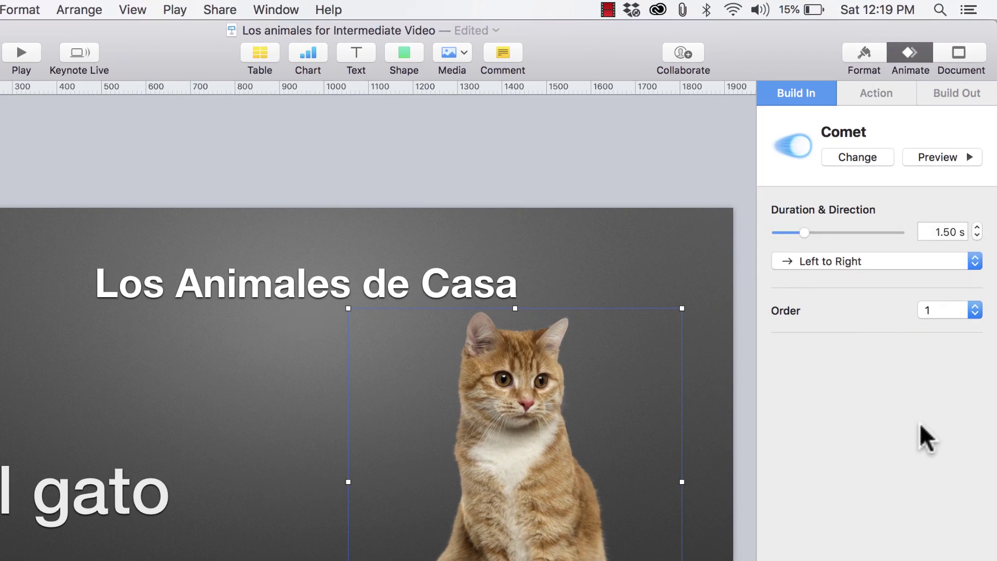
{"action": "left_click", "coordinate": [961, 308]}
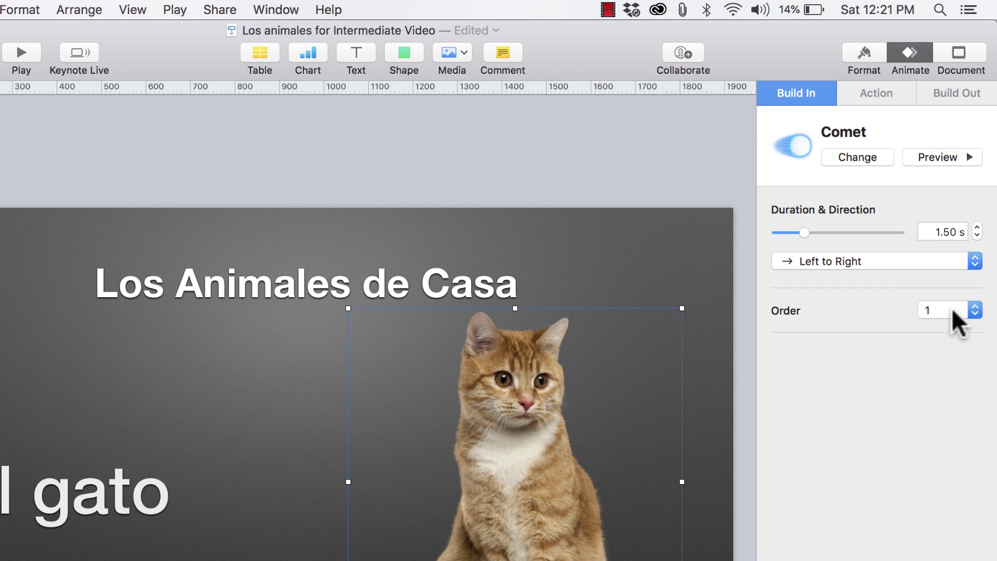
{"action": "left_click", "coordinate": [951, 307]}
{"action": "left_click", "coordinate": [951, 307]}
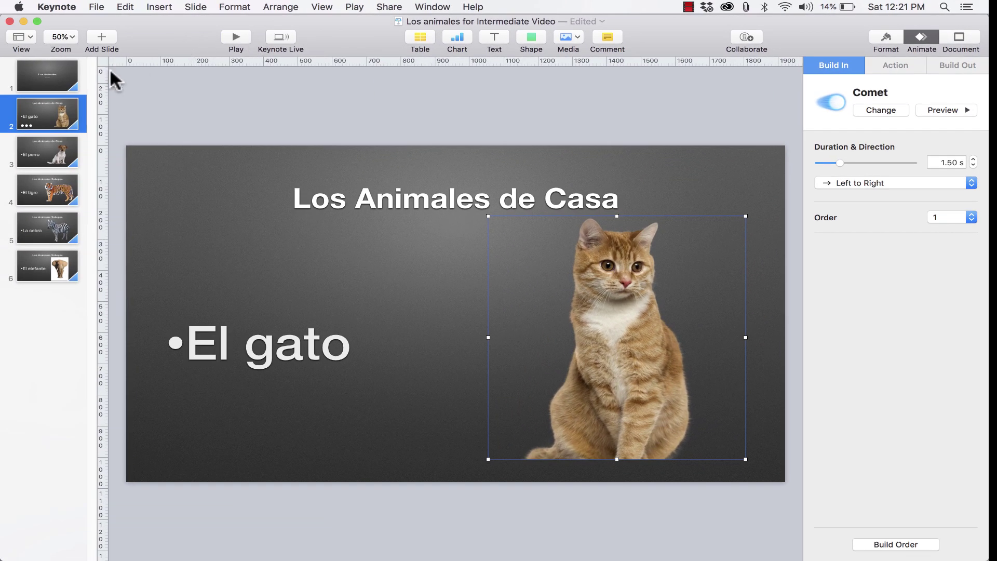
- Select the El gato bullet text on slide 2 to show its empty Build In options
{"action": "left_click", "coordinate": [45, 77]}
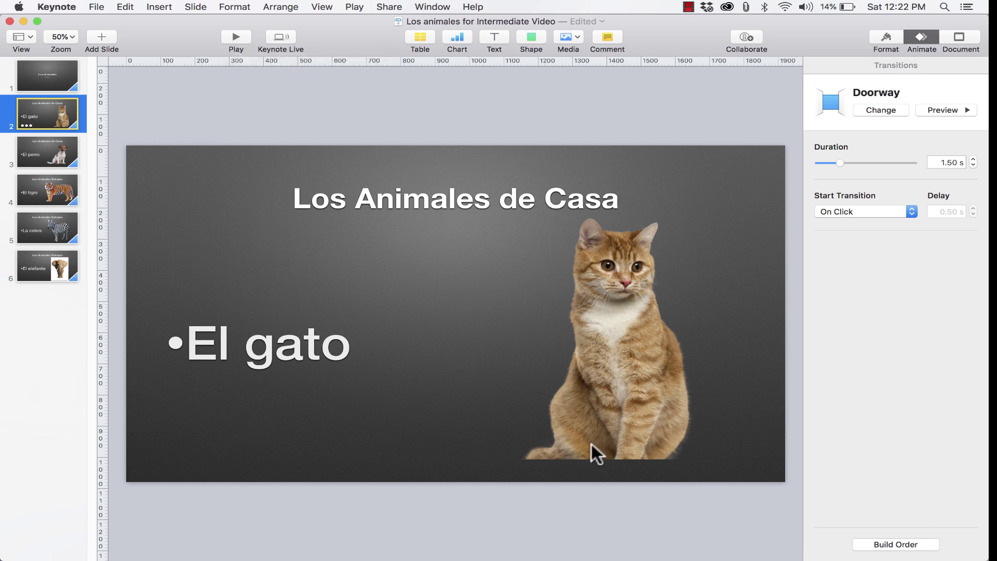
{"action": "left_click", "coordinate": [271, 352]}
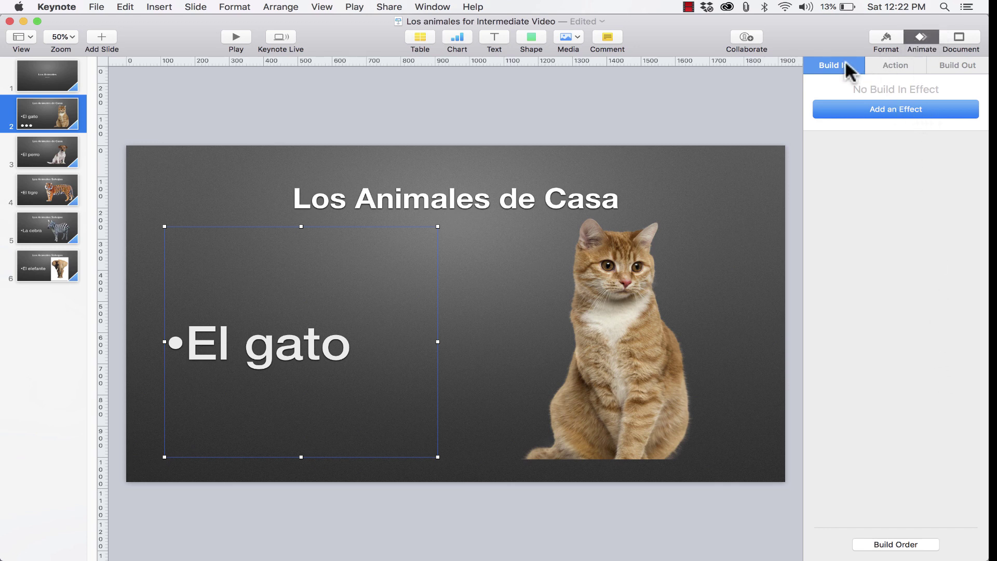
- Give the El gato bullet text a Comet build-in after briefly trying Blast
{"action": "left_click", "coordinate": [902, 109]}
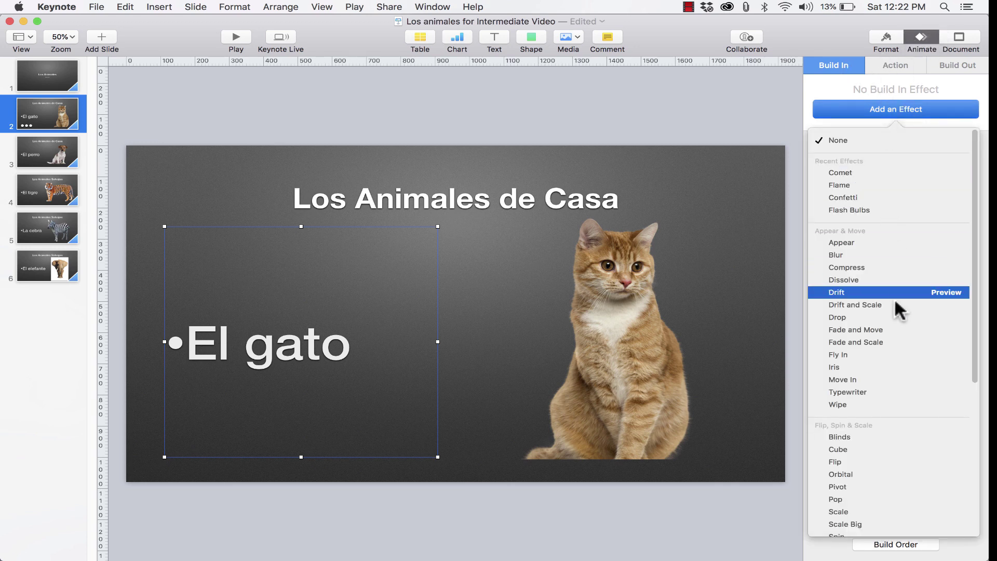
{"action": "scroll", "coordinate": [883, 322], "scroll_direction": "down", "scroll_amount": 5}
{"action": "scroll", "coordinate": [870, 345], "scroll_direction": "down", "scroll_amount": 3}
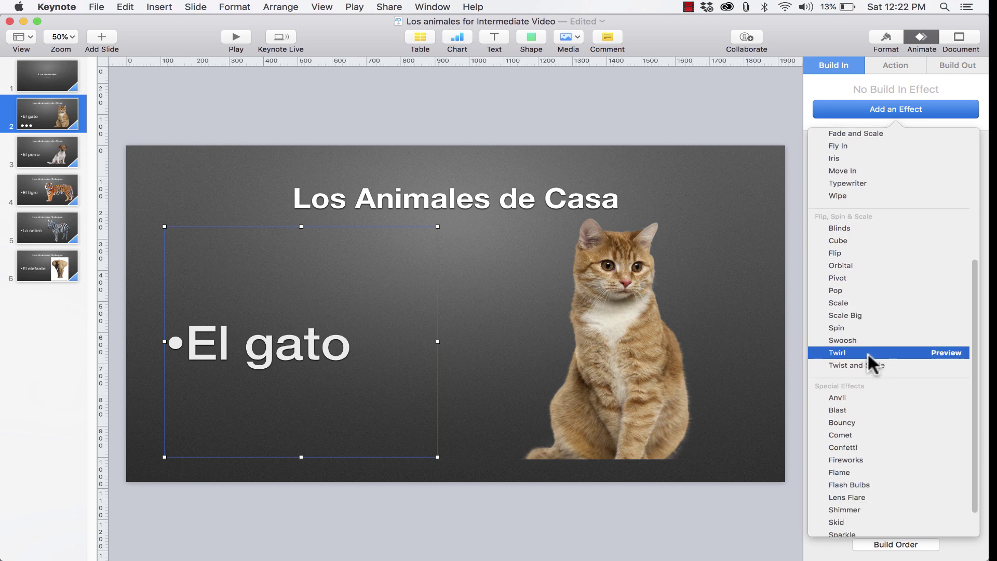
{"action": "left_click", "coordinate": [868, 409]}
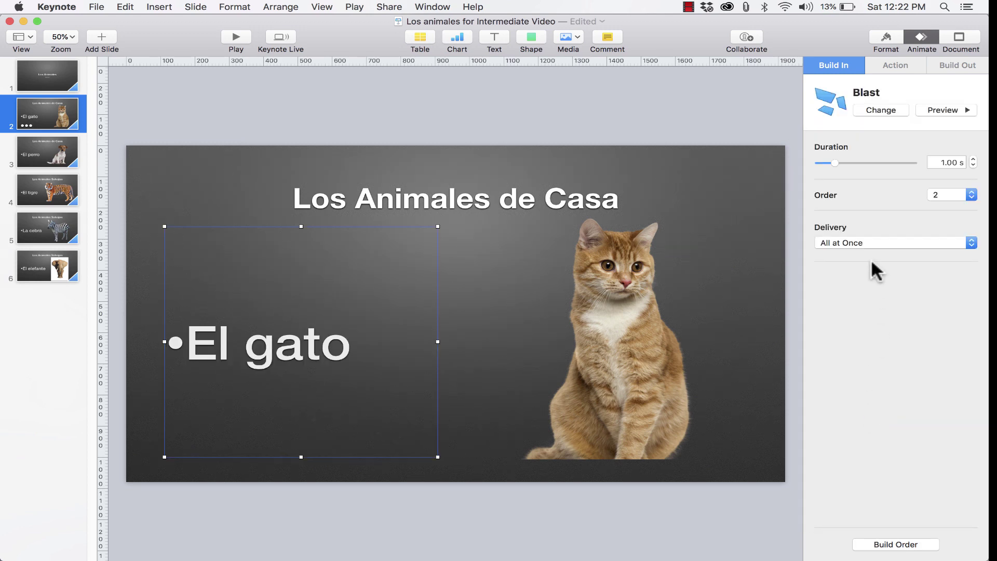
{"action": "left_click", "coordinate": [877, 109]}
{"action": "scroll", "coordinate": [887, 359], "scroll_direction": "down", "scroll_amount": 5}
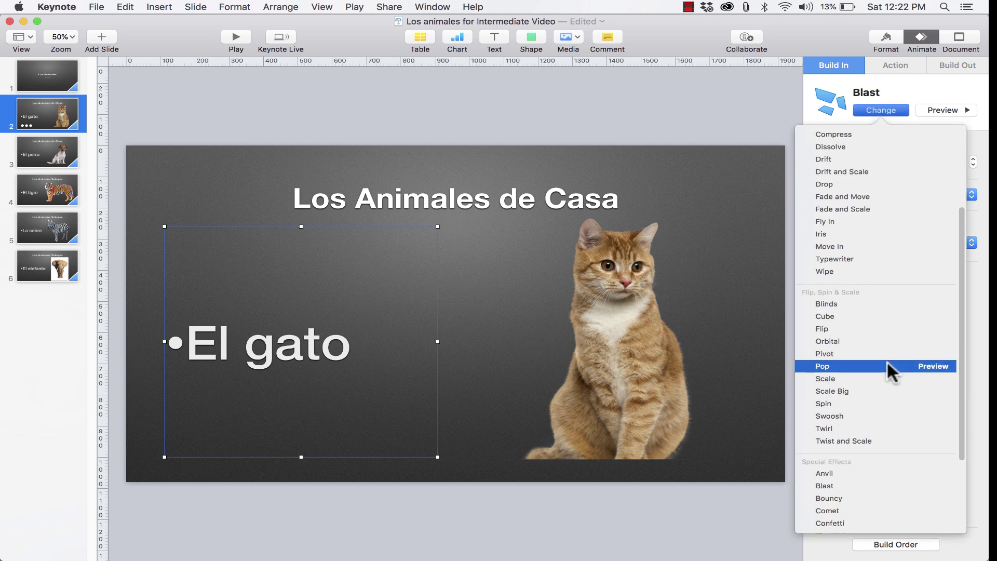
{"action": "scroll", "coordinate": [846, 467], "scroll_direction": "down", "scroll_amount": 1}
{"action": "left_click", "coordinate": [843, 503]}
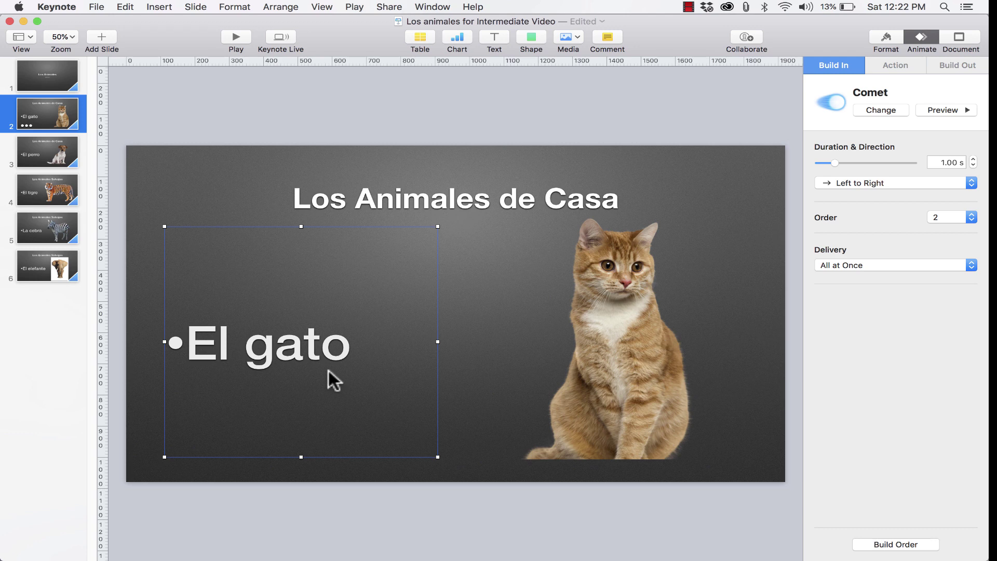
- Make the bullet text build first, leaving the cat photo's build second
{"action": "left_click", "coordinate": [963, 218]}
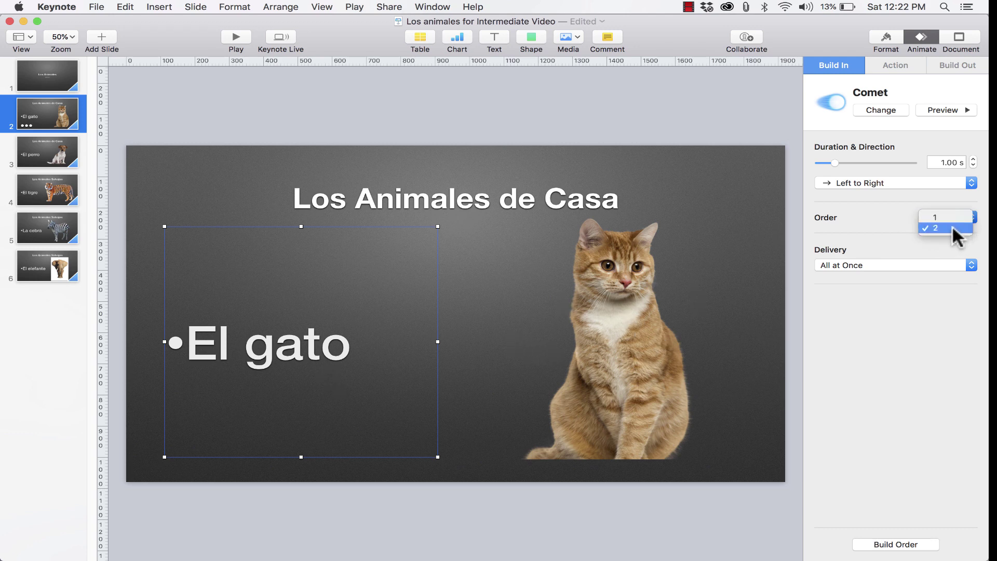
{"action": "left_click", "coordinate": [952, 217]}
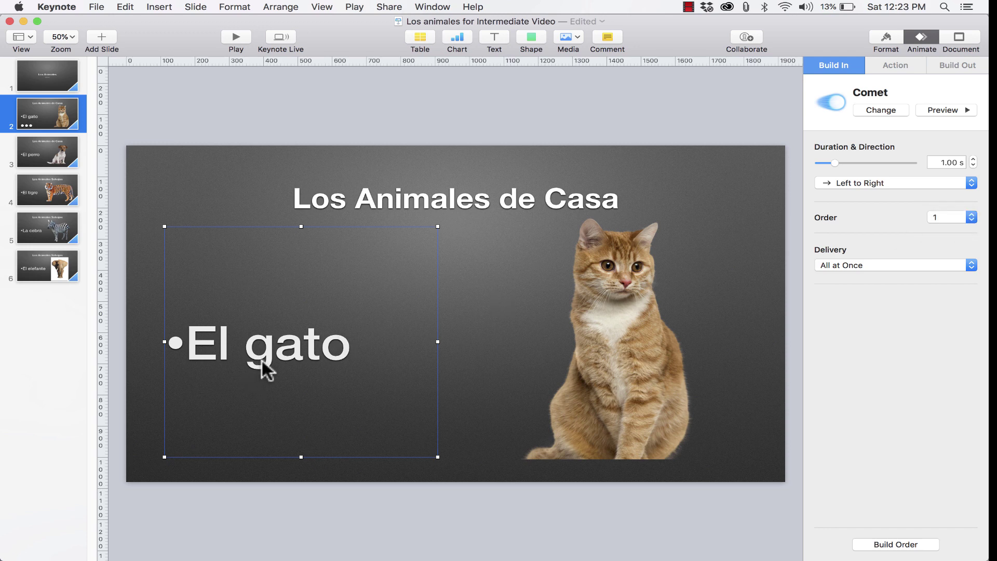
{"action": "left_click", "coordinate": [647, 324]}
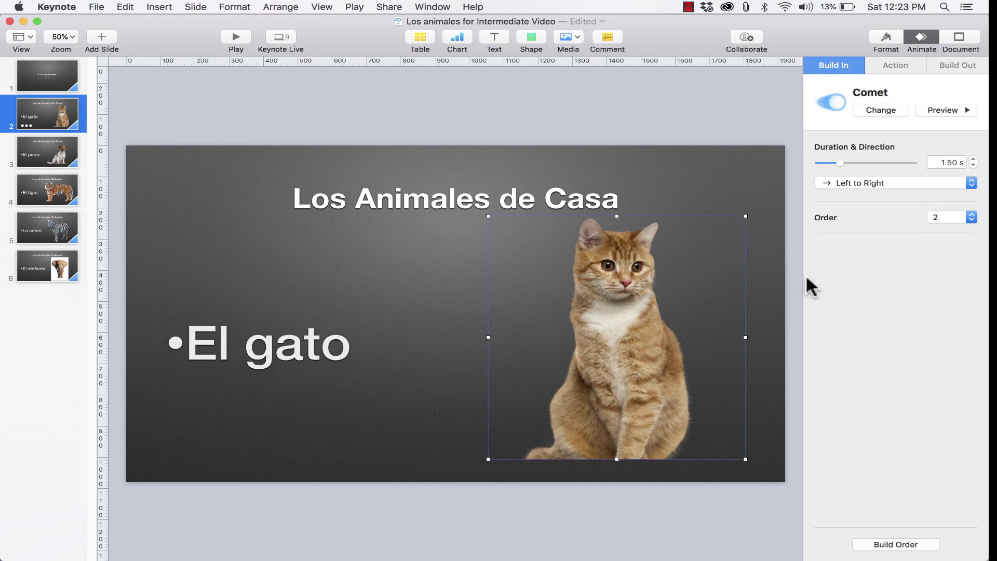
{"action": "left_click", "coordinate": [971, 217]}
{"action": "left_click", "coordinate": [958, 228]}
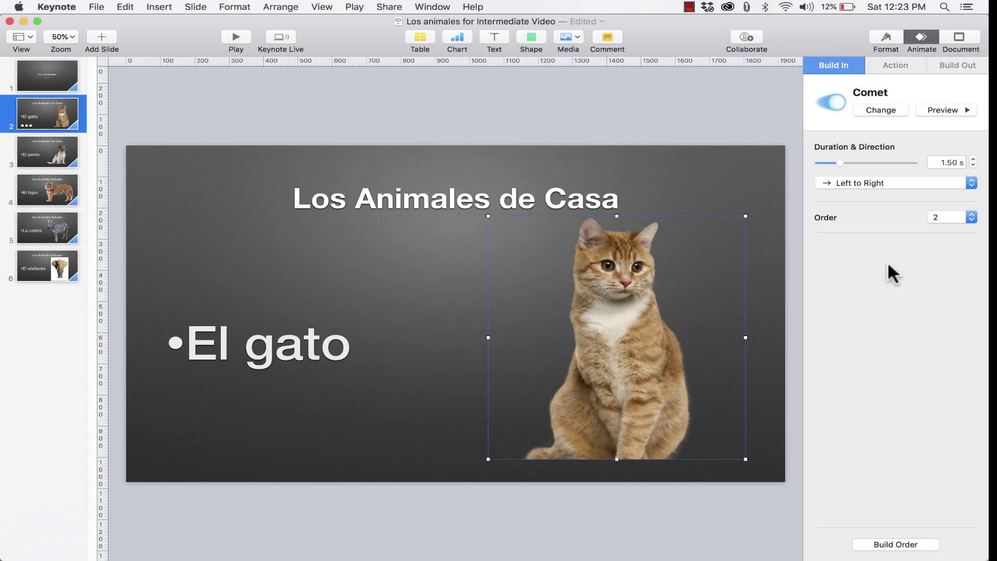
- In Build Order, set the cat photo's Comet build to start After Build 1 and preview it
{"action": "left_click", "coordinate": [912, 544]}
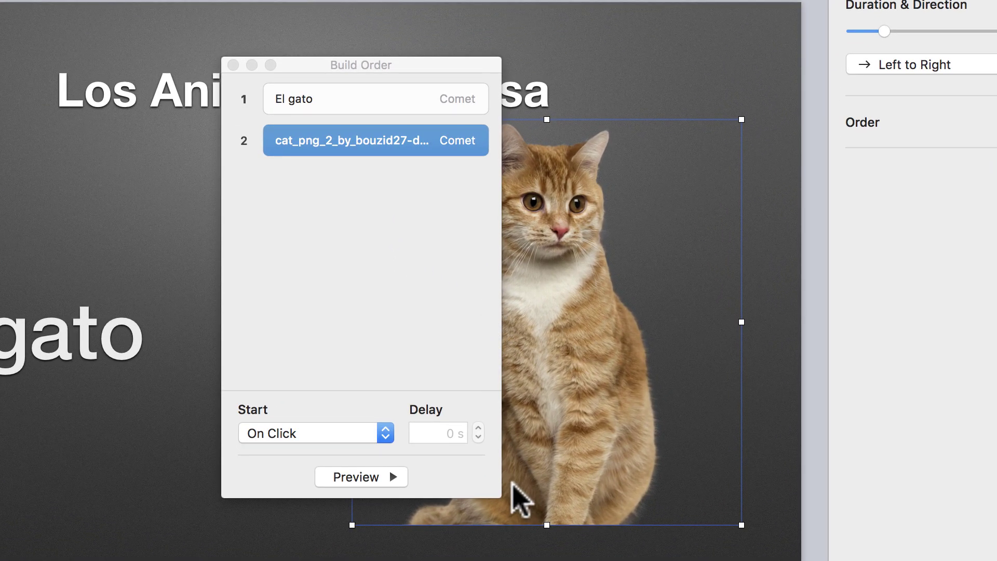
{"action": "left_click_drag", "start_coordinate": [501, 497], "coordinate": [684, 524]}
{"action": "left_click", "coordinate": [620, 405]}
{"action": "left_click", "coordinate": [370, 146]}
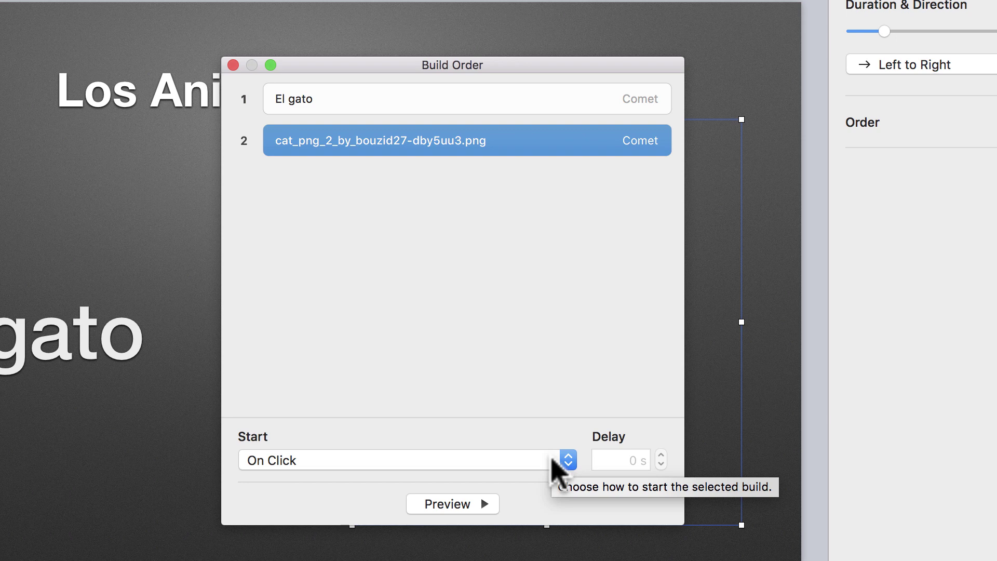
{"action": "left_click", "coordinate": [551, 458]}
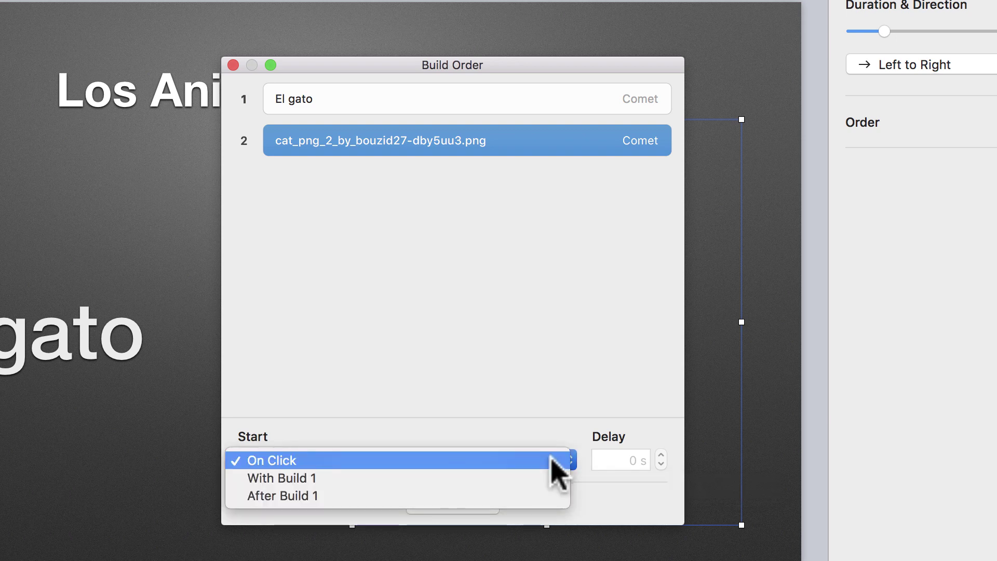
{"action": "left_click", "coordinate": [521, 477]}
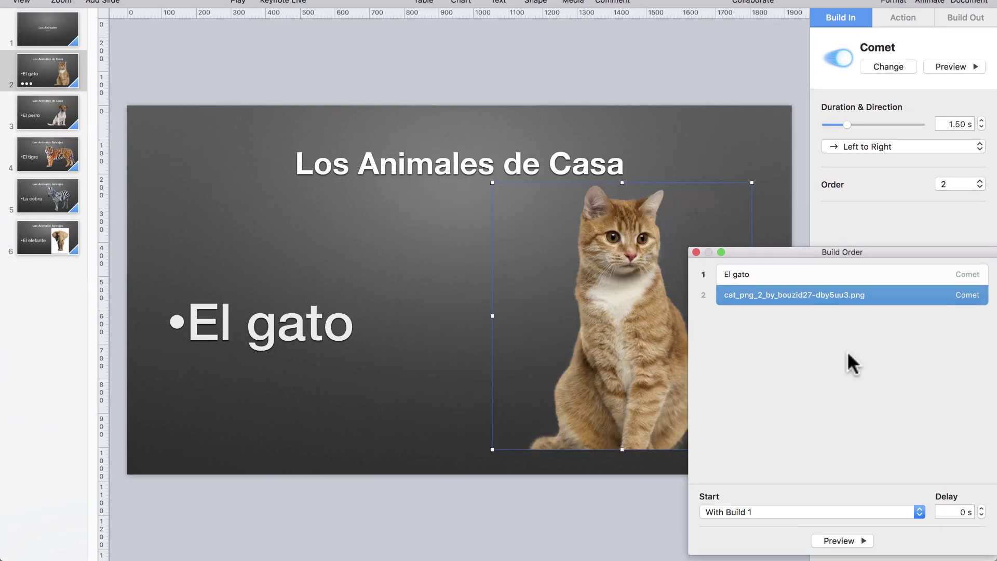
{"action": "left_click", "coordinate": [845, 541]}
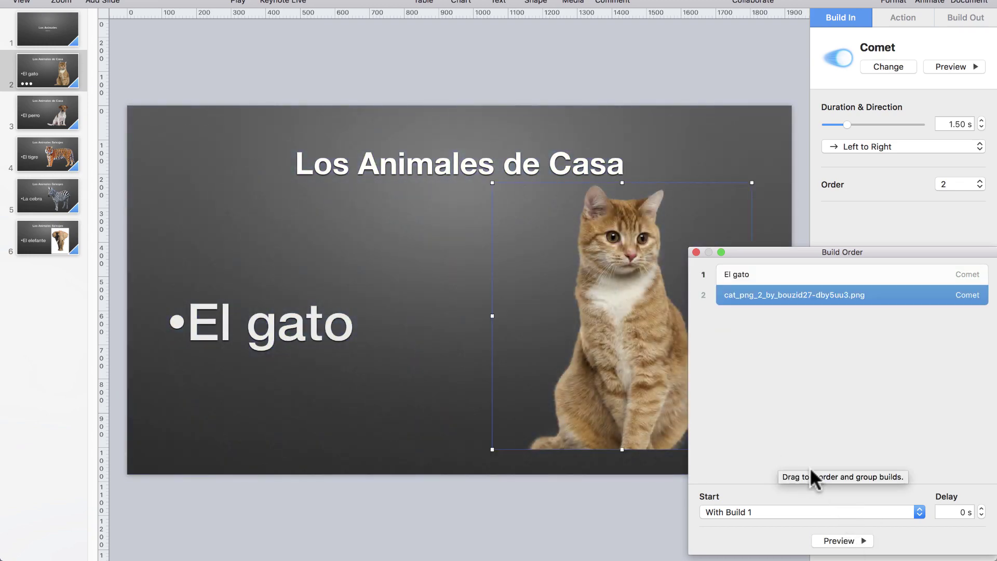
{"action": "left_click", "coordinate": [901, 511]}
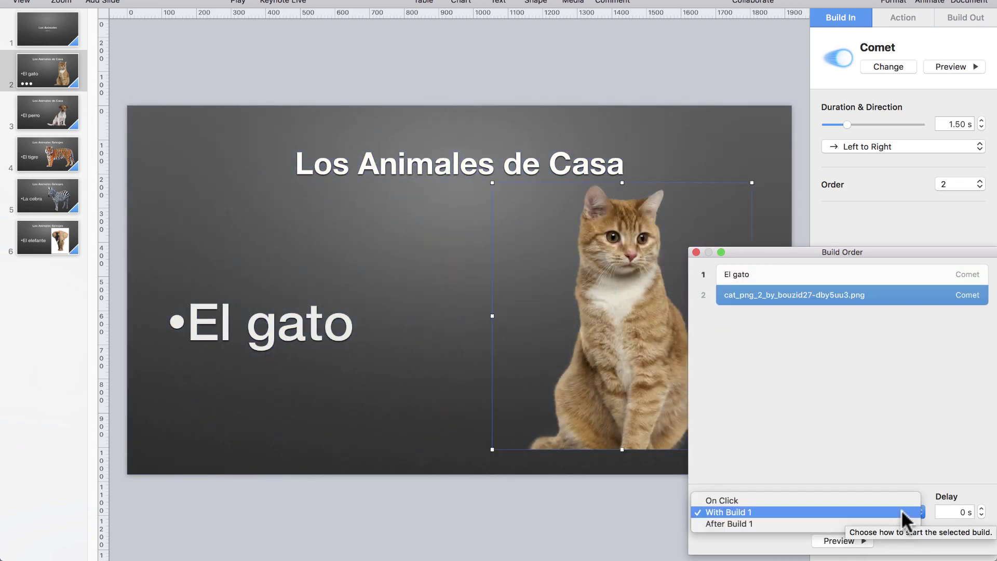
{"action": "left_click", "coordinate": [860, 523]}
{"action": "left_click", "coordinate": [838, 542]}
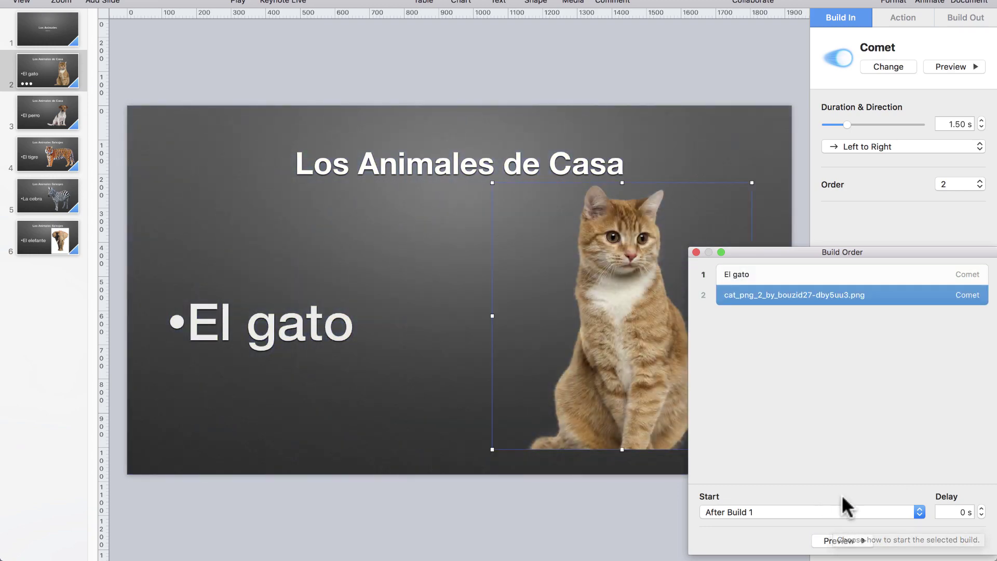
- Try the cat build With Build 1, then After Build 1 with a 0.50 s delay, and preview
{"action": "left_click_drag", "start_coordinate": [852, 252], "coordinate": [782, 215]}
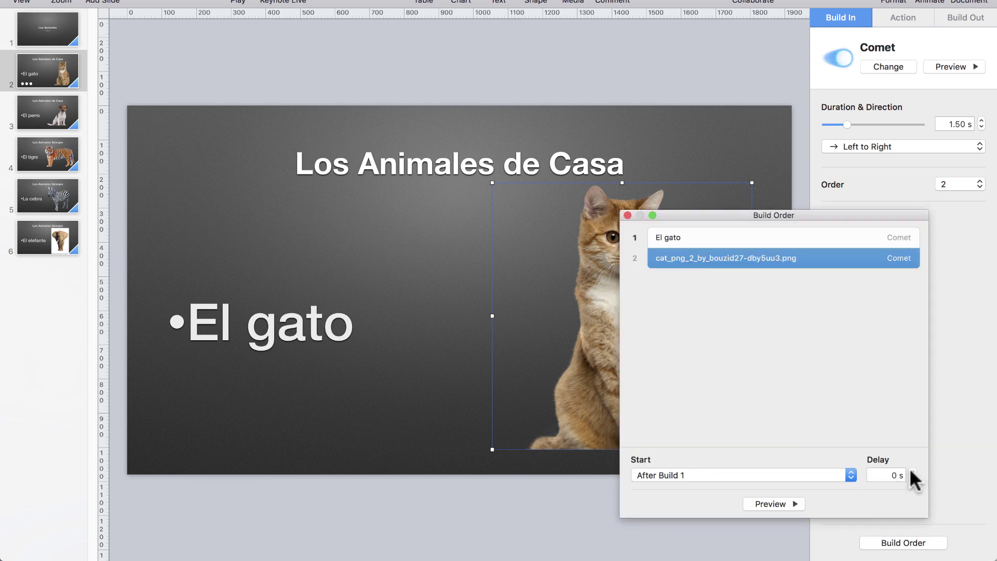
{"action": "left_click", "coordinate": [848, 472]}
{"action": "left_click", "coordinate": [828, 464]}
{"action": "left_click", "coordinate": [850, 473]}
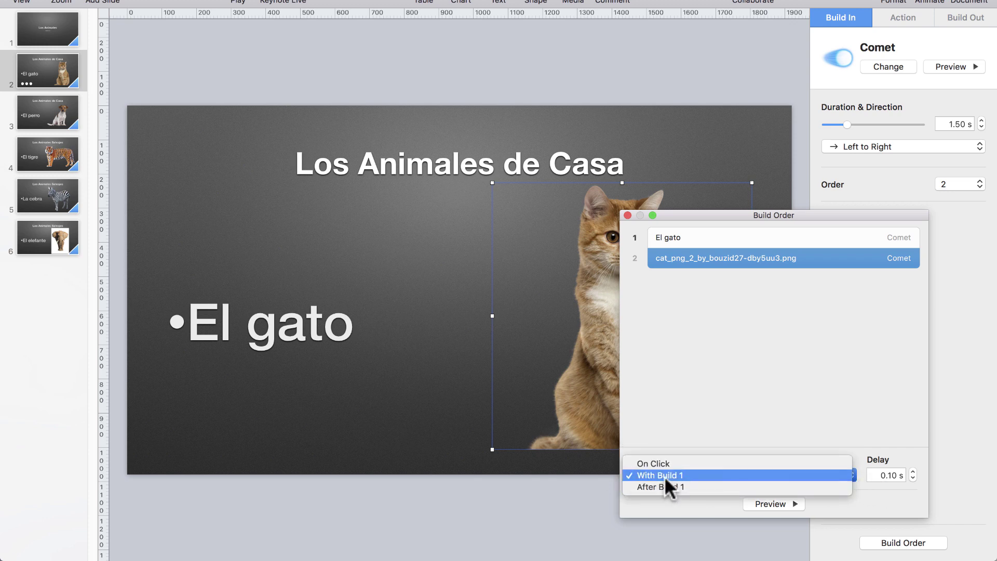
{"action": "left_click", "coordinate": [677, 486]}
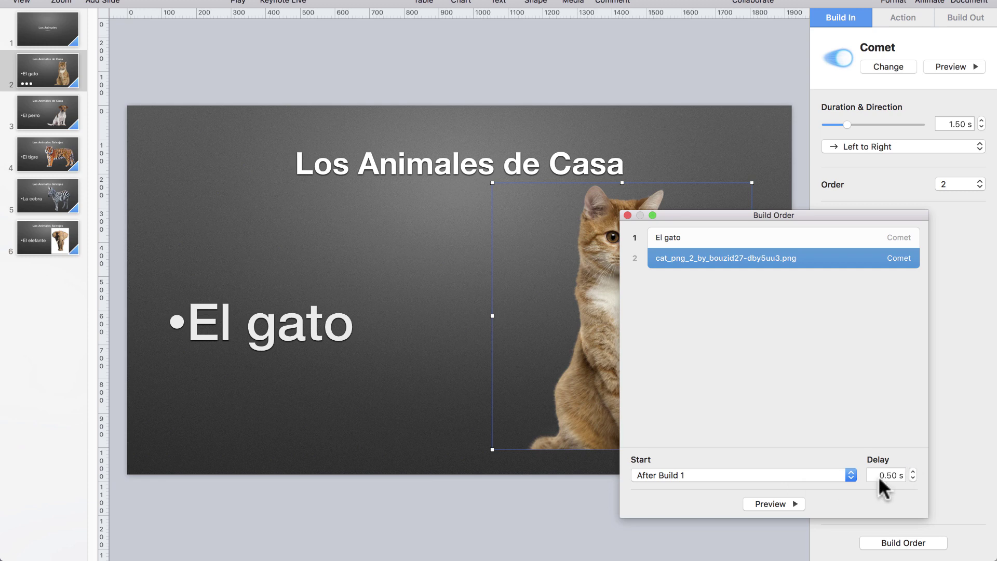
{"action": "left_click_drag", "start_coordinate": [715, 215], "coordinate": [769, 0]}
{"action": "left_click", "coordinate": [843, 253]}
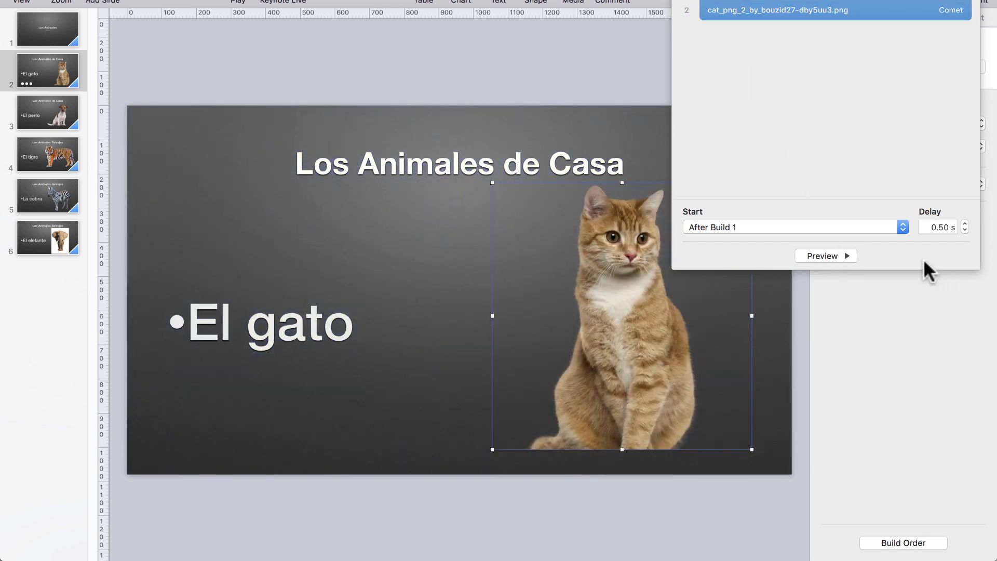
- Set the cat build back to On Click and close the Build Order window
{"action": "left_click", "coordinate": [895, 227]}
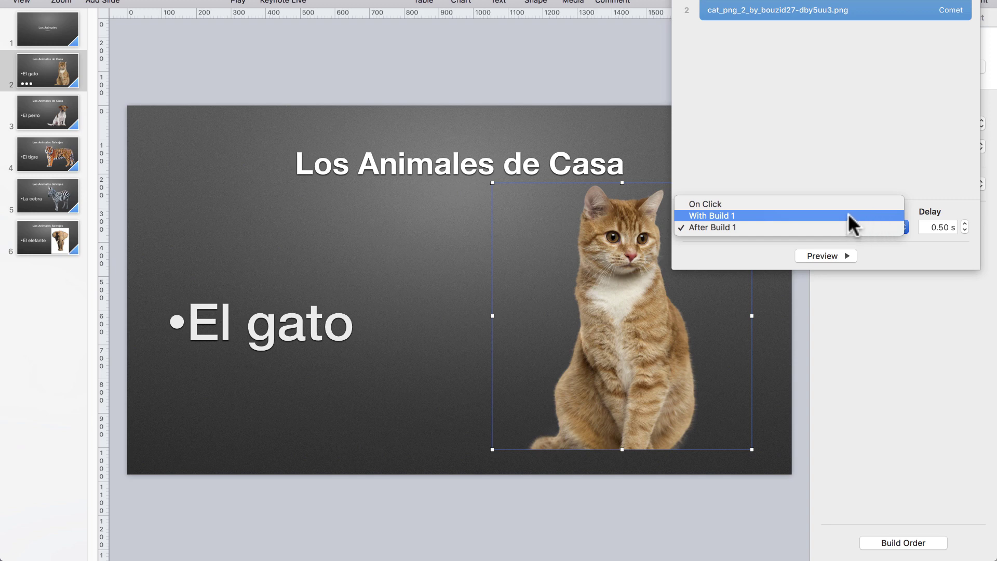
{"action": "left_click", "coordinate": [824, 204]}
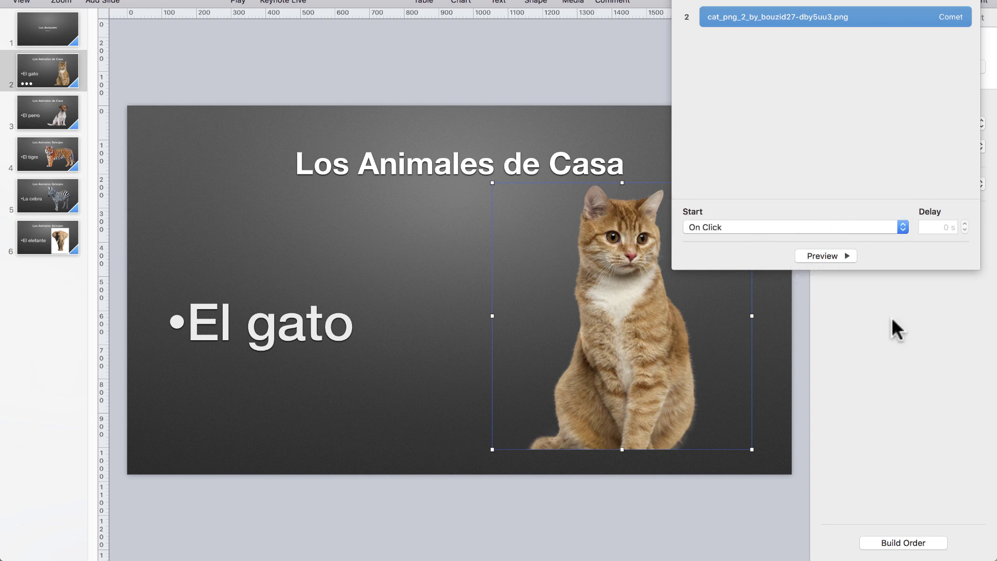
{"action": "left_click", "coordinate": [676, 2]}
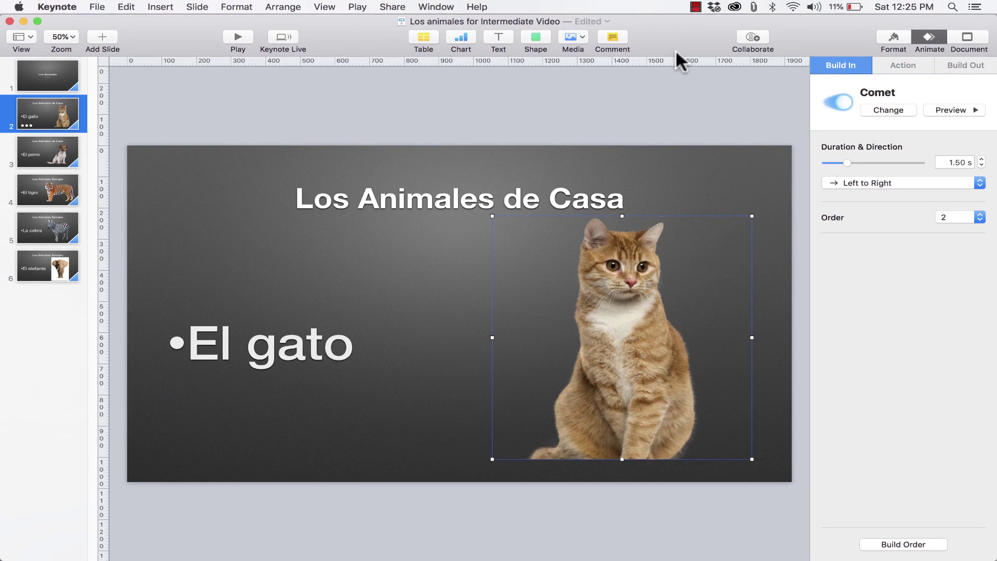
- Deselect the cat photo, open the shape library, browse Animals and Nature, and return to Basic
{"action": "left_click", "coordinate": [587, 96]}
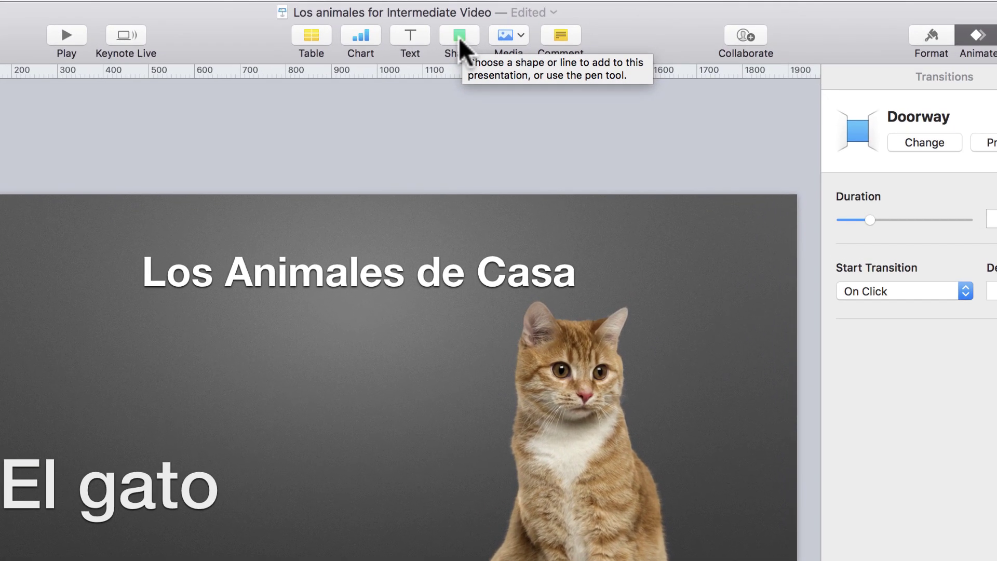
{"action": "left_click", "coordinate": [514, 34]}
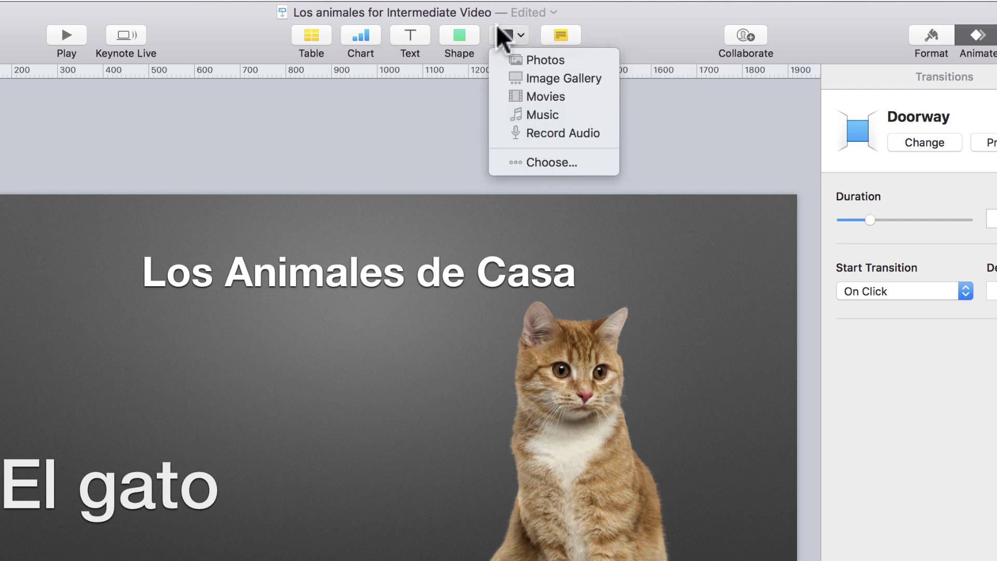
{"action": "left_click", "coordinate": [464, 37]}
{"action": "left_click", "coordinate": [463, 37]}
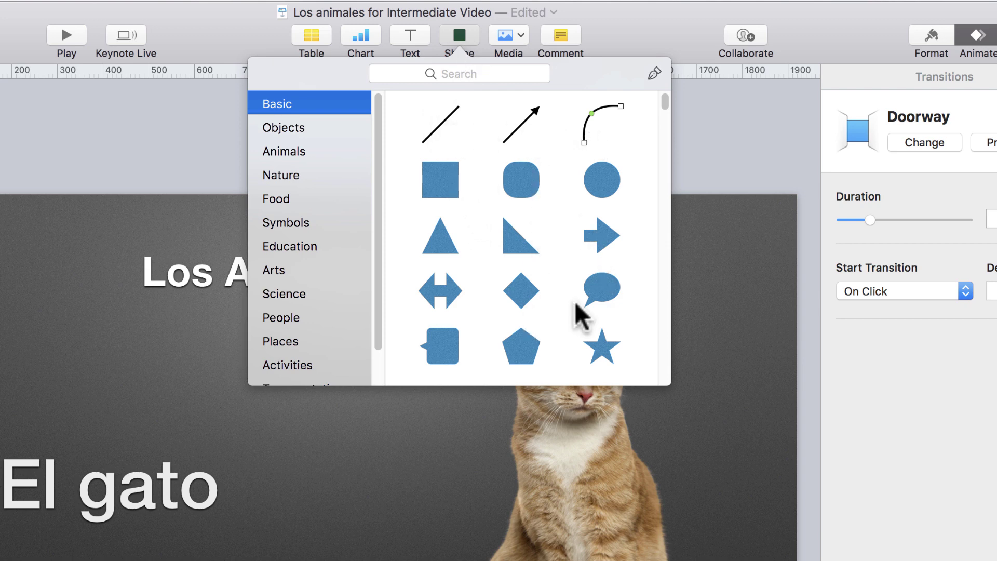
{"action": "scroll", "coordinate": [493, 331], "scroll_direction": "down", "scroll_amount": 2}
{"action": "scroll", "coordinate": [492, 331], "scroll_direction": "down", "scroll_amount": 10}
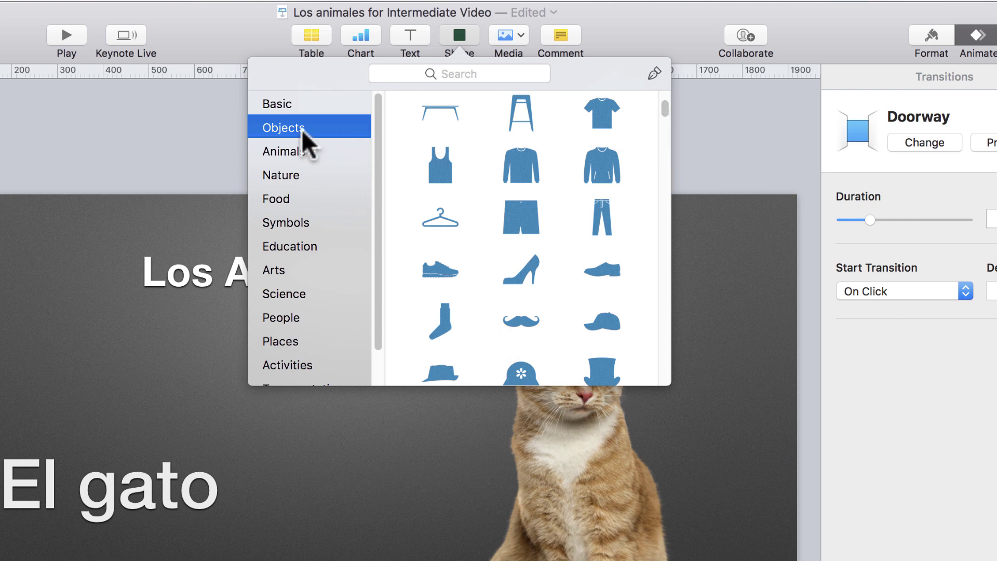
{"action": "left_click", "coordinate": [298, 151]}
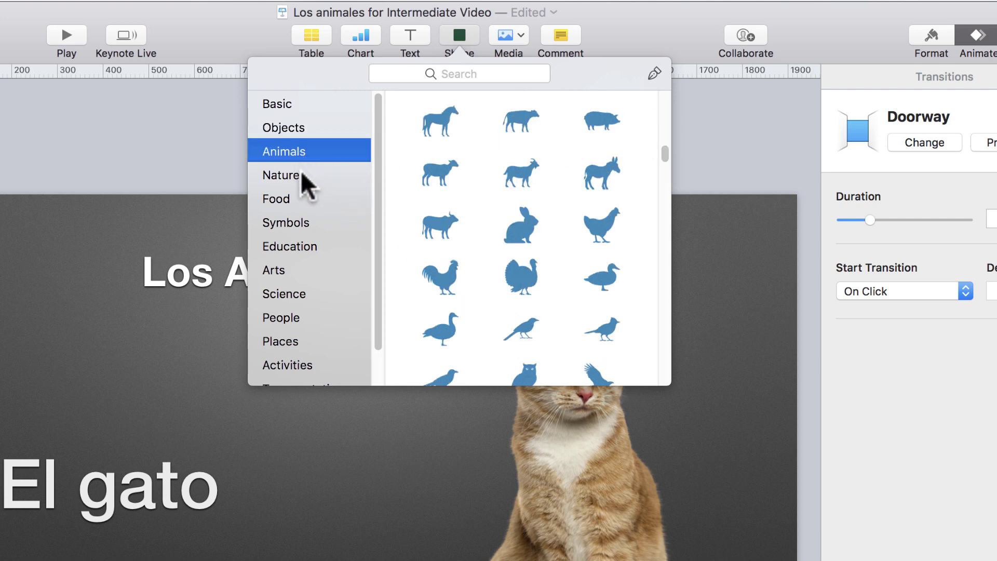
{"action": "left_click", "coordinate": [300, 174]}
{"action": "left_click_drag", "start_coordinate": [665, 178], "coordinate": [654, 101]}
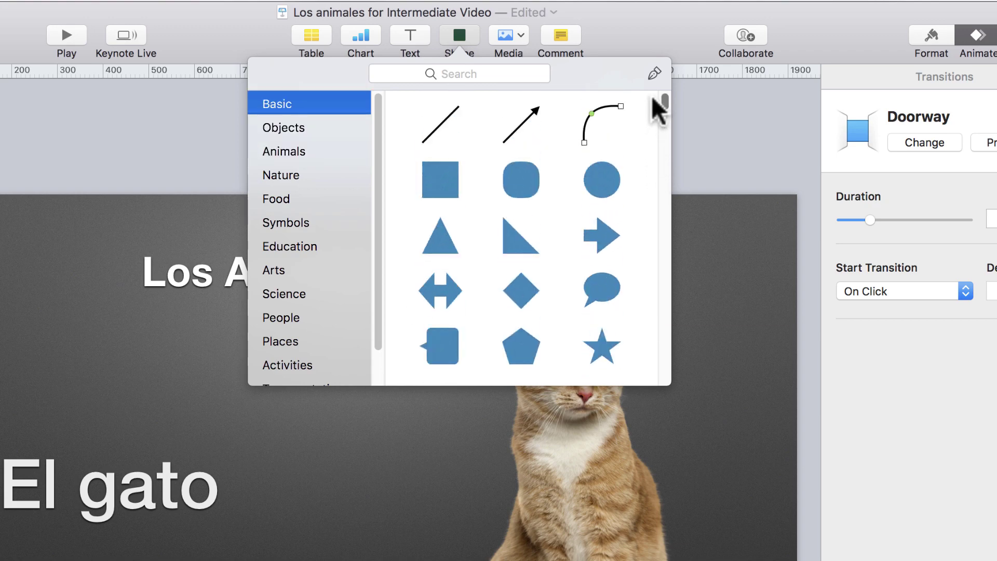
- Add a square from Basic shapes, drag it over El gato, and send it to back
{"action": "left_click", "coordinate": [440, 189]}
{"action": "left_click_drag", "start_coordinate": [370, 457], "coordinate": [223, 443]}
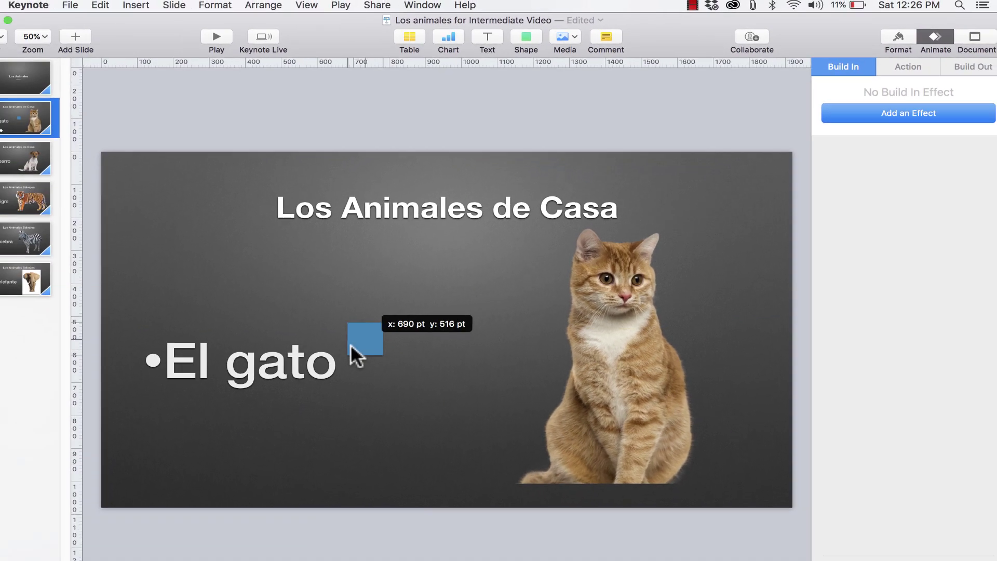
{"action": "left_click_drag", "start_coordinate": [340, 342], "coordinate": [414, 386]}
{"action": "left_click_drag", "start_coordinate": [296, 352], "coordinate": [285, 352]}
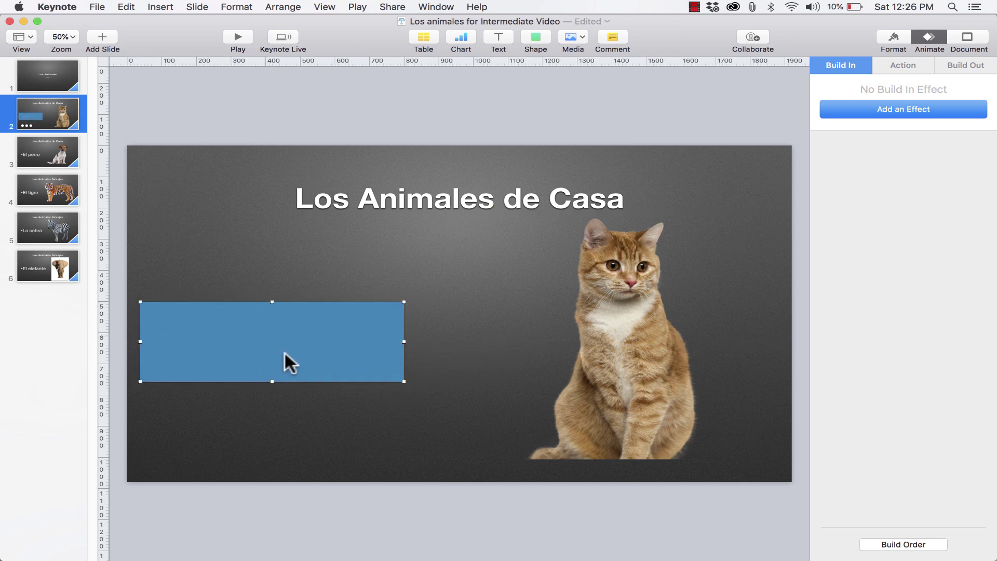
{"action": "right_click", "coordinate": [284, 353]}
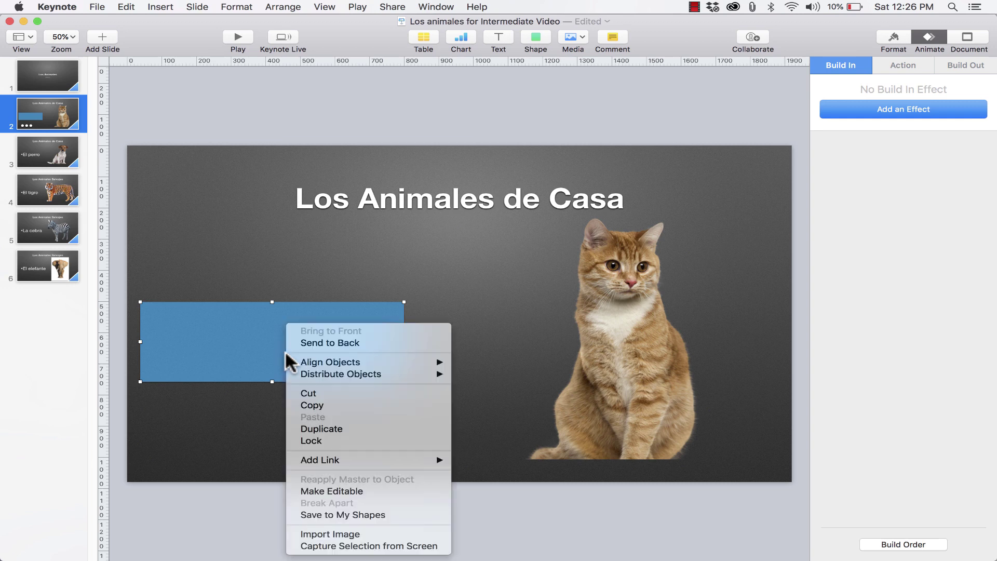
{"action": "mouse_move", "coordinate": [337, 373]}
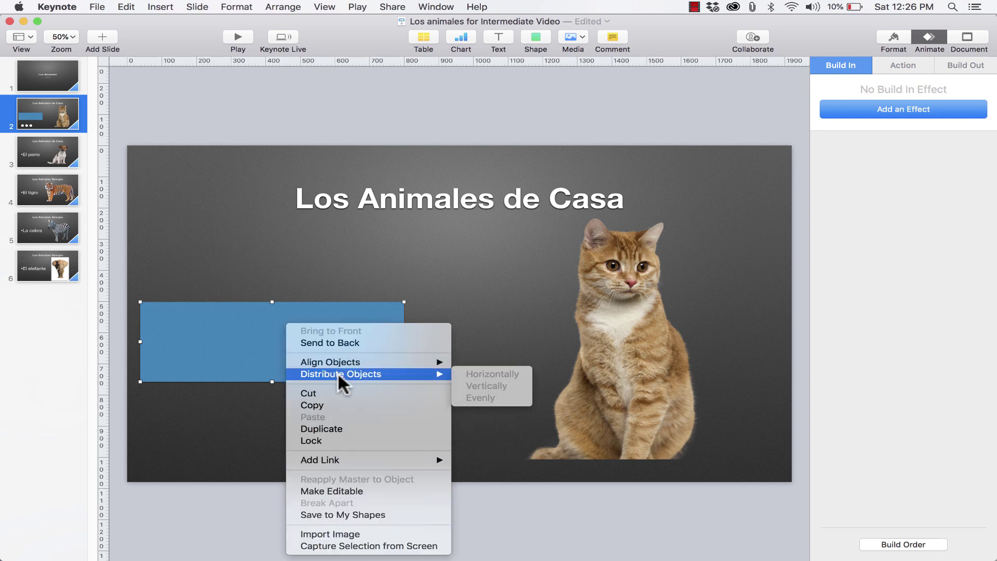
{"action": "left_click", "coordinate": [345, 342]}
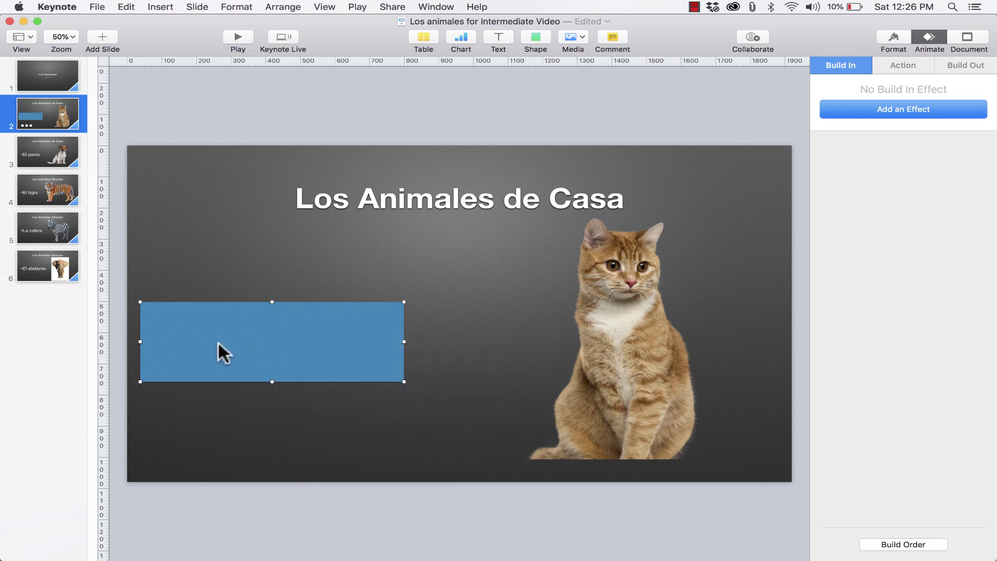
- Adjust the rectangle's layering in the Arrange inspector so it sits behind the El gato text
{"action": "left_click", "coordinate": [893, 37]}
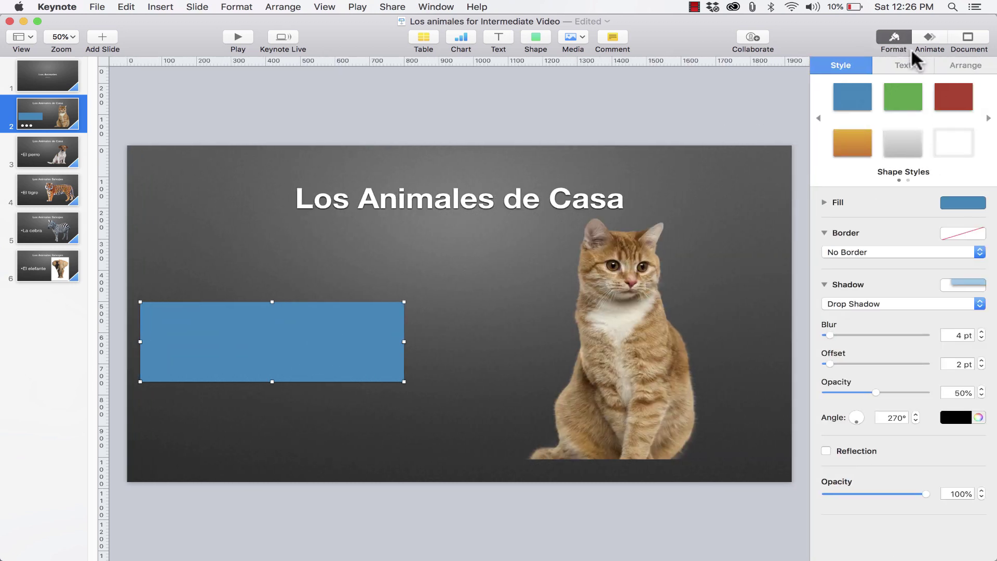
{"action": "left_click", "coordinate": [966, 66]}
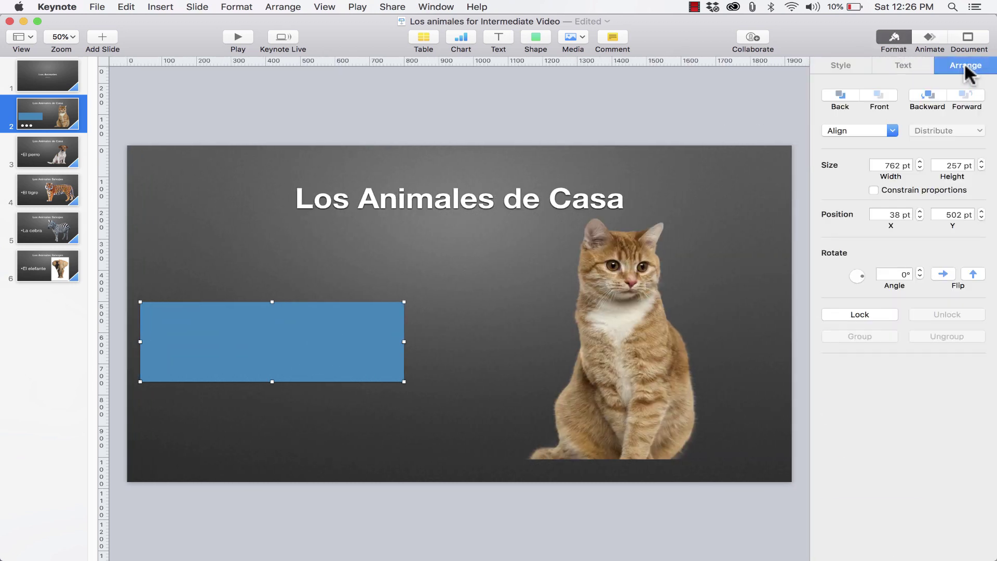
{"action": "left_click", "coordinate": [927, 97]}
{"action": "left_click", "coordinate": [964, 98]}
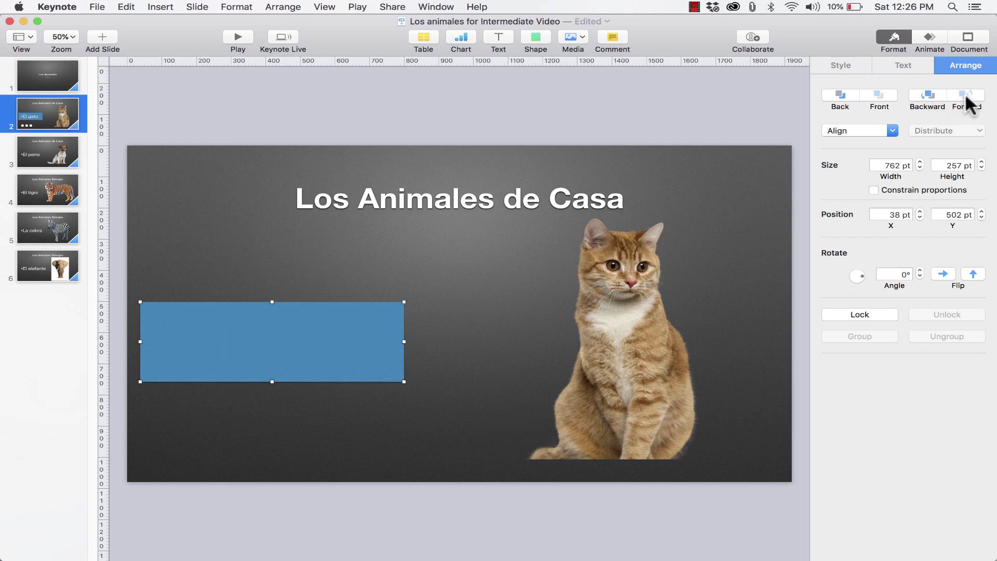
{"action": "right_click", "coordinate": [269, 394]}
{"action": "right_click", "coordinate": [229, 356]}
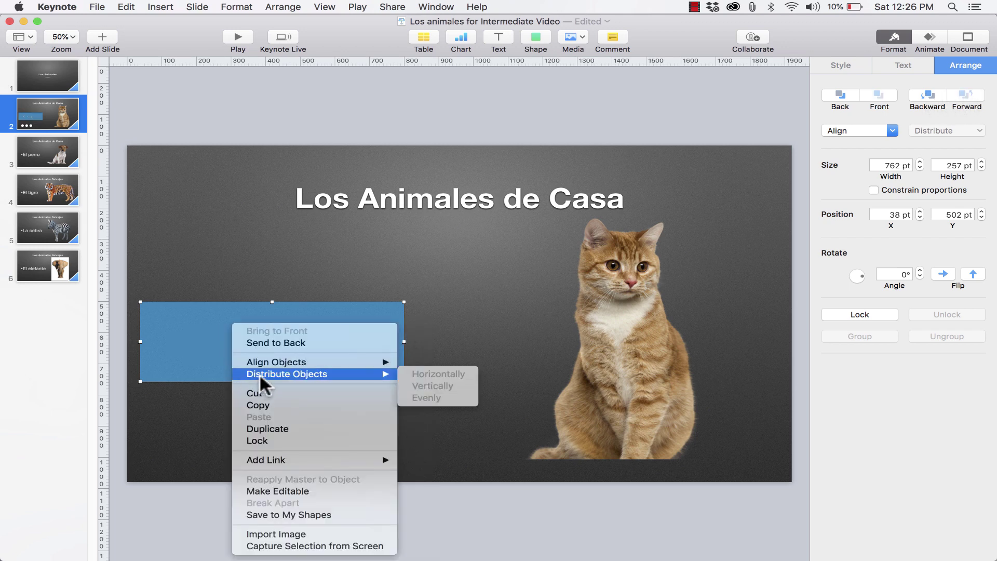
{"action": "left_click", "coordinate": [284, 342]}
{"action": "left_click", "coordinate": [482, 258]}
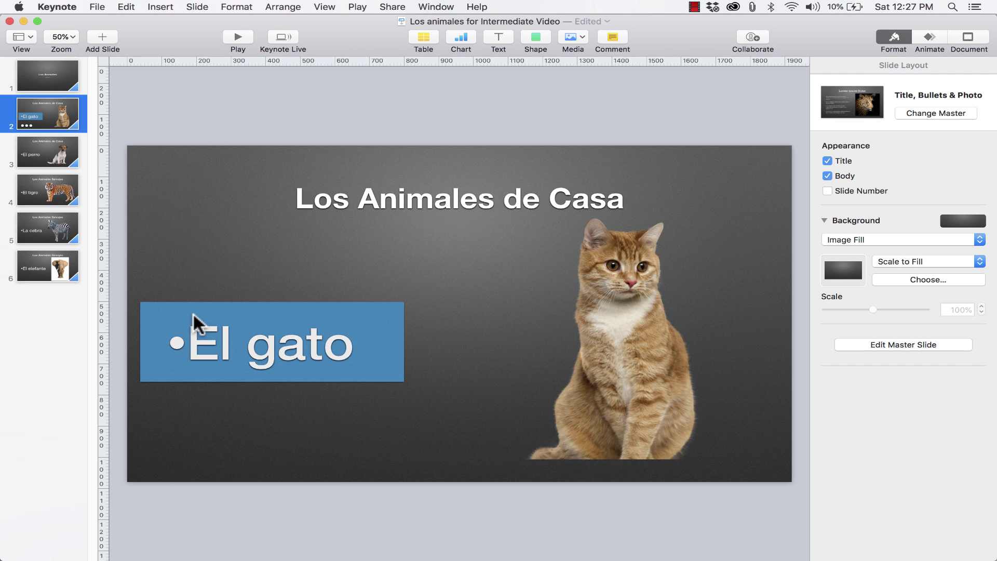
- Use Make Editable from the El gato box's context menu to make its outline point-editable
{"action": "right_click", "coordinate": [367, 364]}
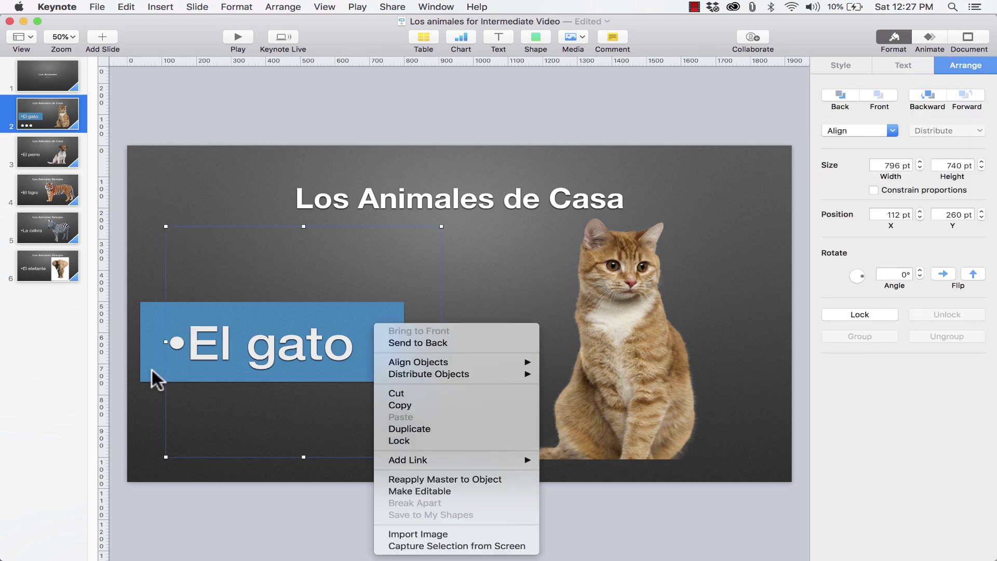
{"action": "right_click", "coordinate": [151, 368]}
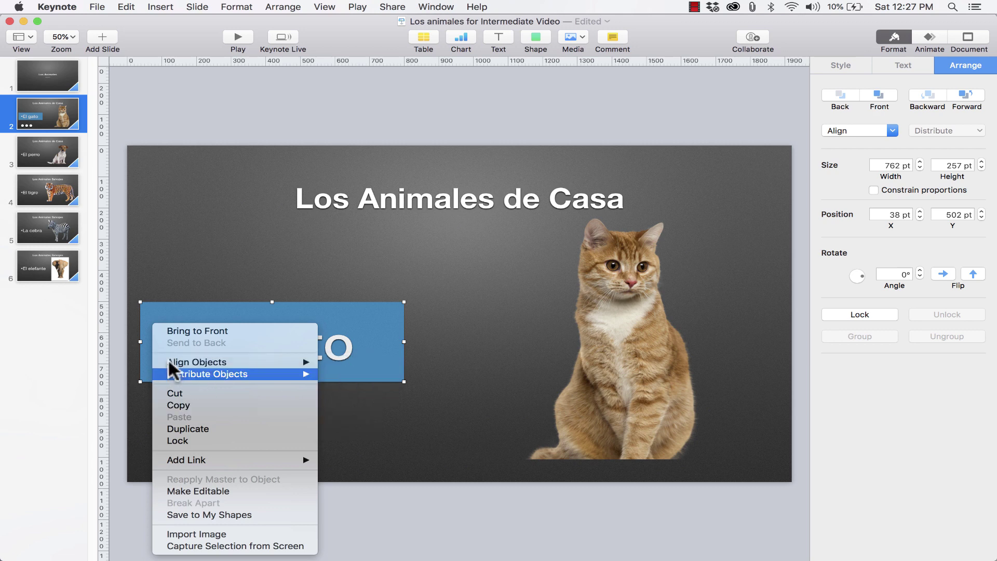
{"action": "left_click", "coordinate": [176, 491]}
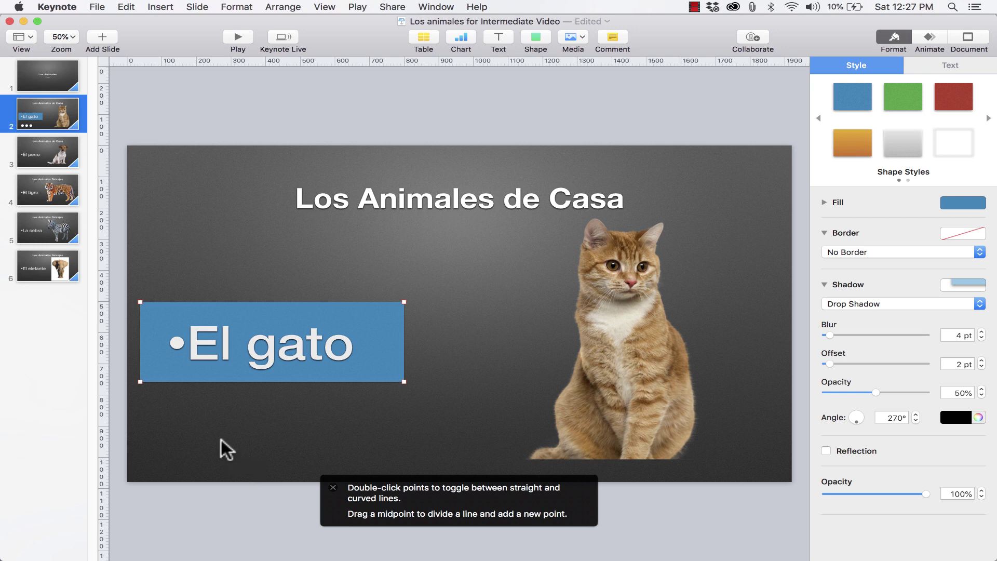
{"action": "right_click", "coordinate": [165, 372]}
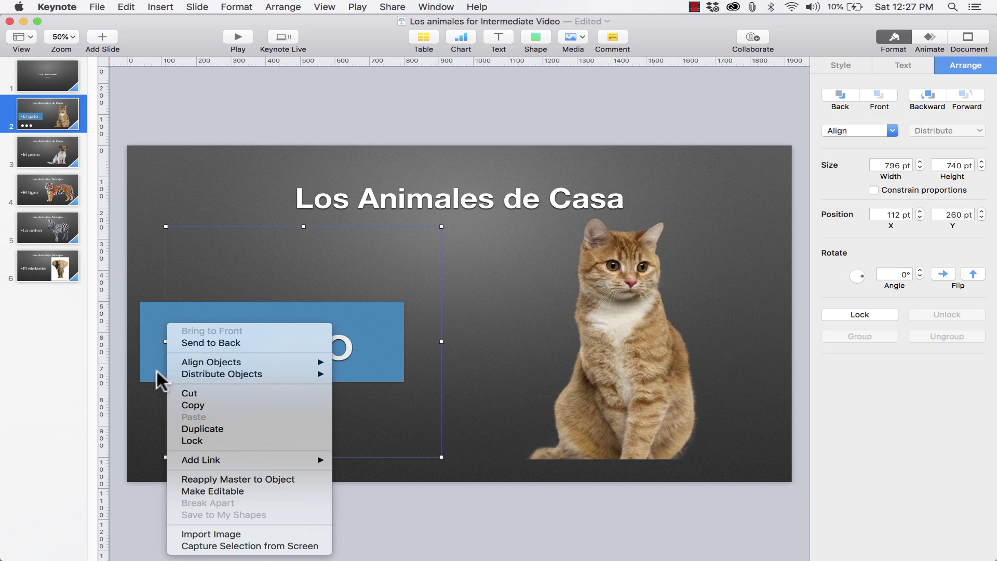
- Drag and toggle the El gato box's right-edge points until they form a right-pointing arrow tip
{"action": "left_click", "coordinate": [194, 490]}
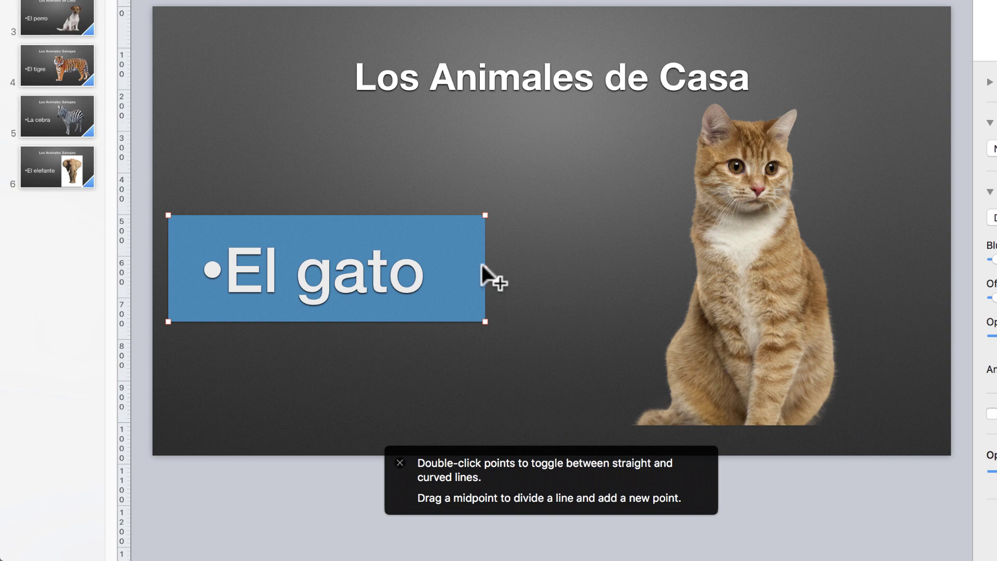
{"action": "left_click_drag", "start_coordinate": [481, 265], "coordinate": [492, 295]}
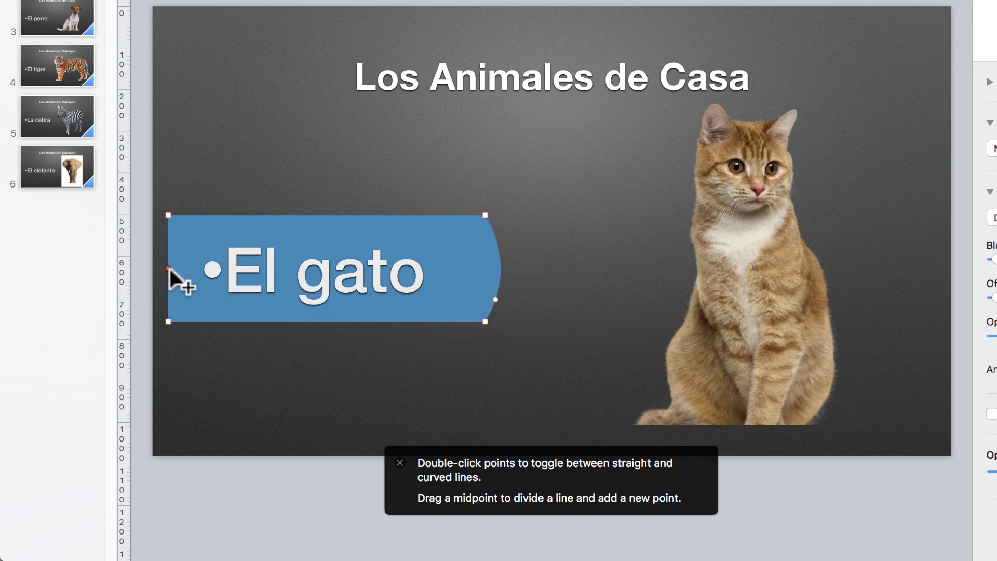
{"action": "mouse_move", "coordinate": [166, 269]}
{"action": "left_mouse_down"}
{"action": "mouse_move", "coordinate": [198, 268]}
{"action": "mouse_move", "coordinate": [159, 271]}
{"action": "left_mouse_up"}
{"action": "left_click_drag", "start_coordinate": [485, 215], "coordinate": [472, 164]}
{"action": "key", "text": "Escape"}
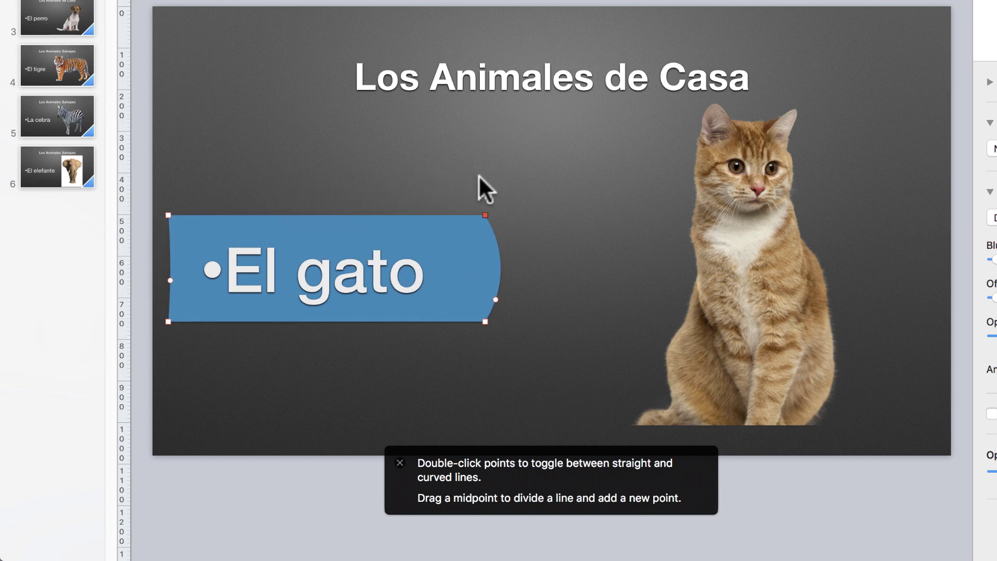
{"action": "left_click_drag", "start_coordinate": [495, 300], "coordinate": [502, 264]}
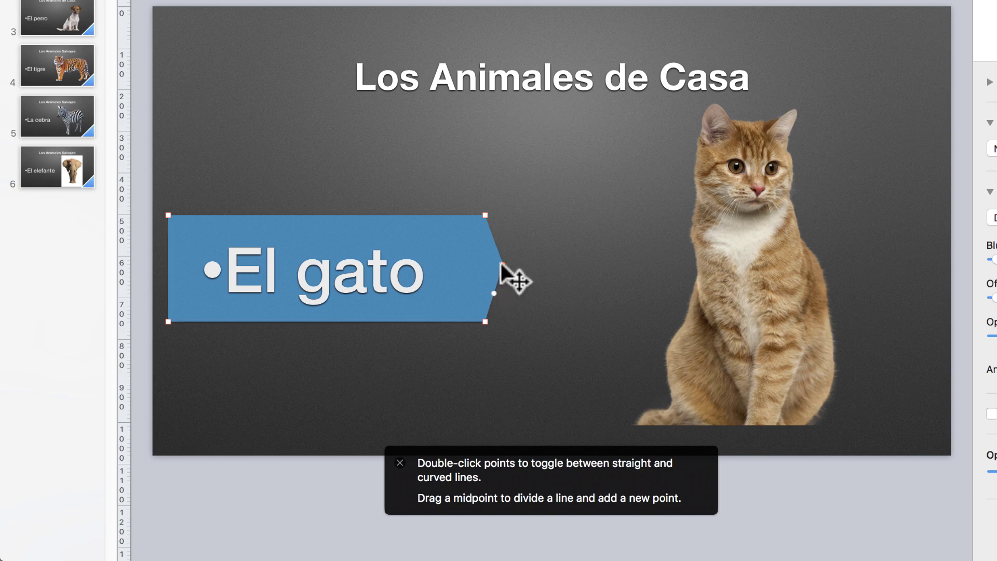
{"action": "double_click", "coordinate": [502, 264]}
{"action": "double_click", "coordinate": [501, 264]}
{"action": "mouse_move", "coordinate": [501, 264]}
{"action": "left_mouse_down"}
{"action": "mouse_move", "coordinate": [436, 275]}
{"action": "mouse_move", "coordinate": [447, 190]}
{"action": "mouse_move", "coordinate": [509, 257]}
{"action": "left_mouse_up"}
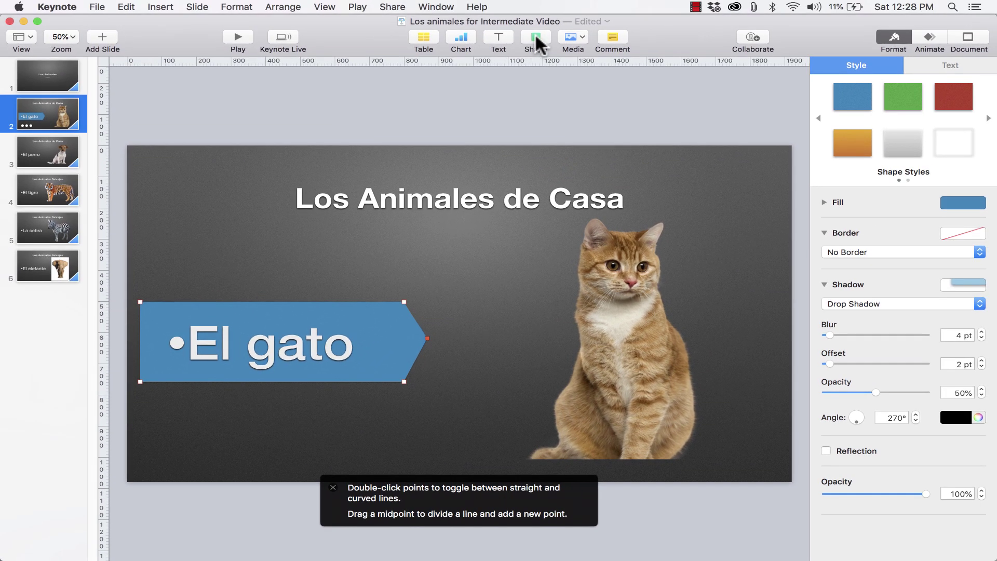
{"action": "left_click", "coordinate": [536, 37]}
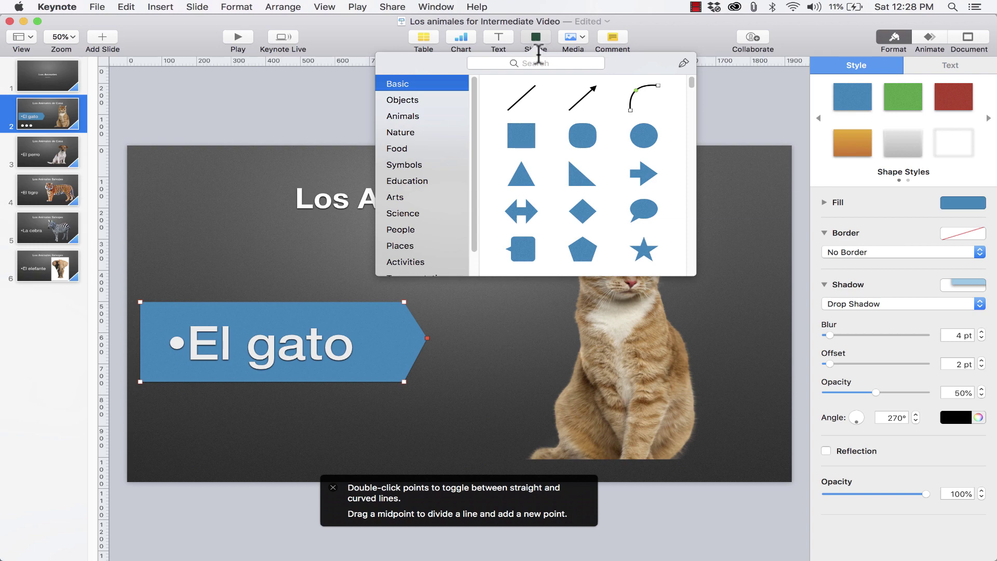
{"action": "left_click", "coordinate": [578, 133]}
{"action": "left_click_drag", "start_coordinate": [476, 314], "coordinate": [484, 279]}
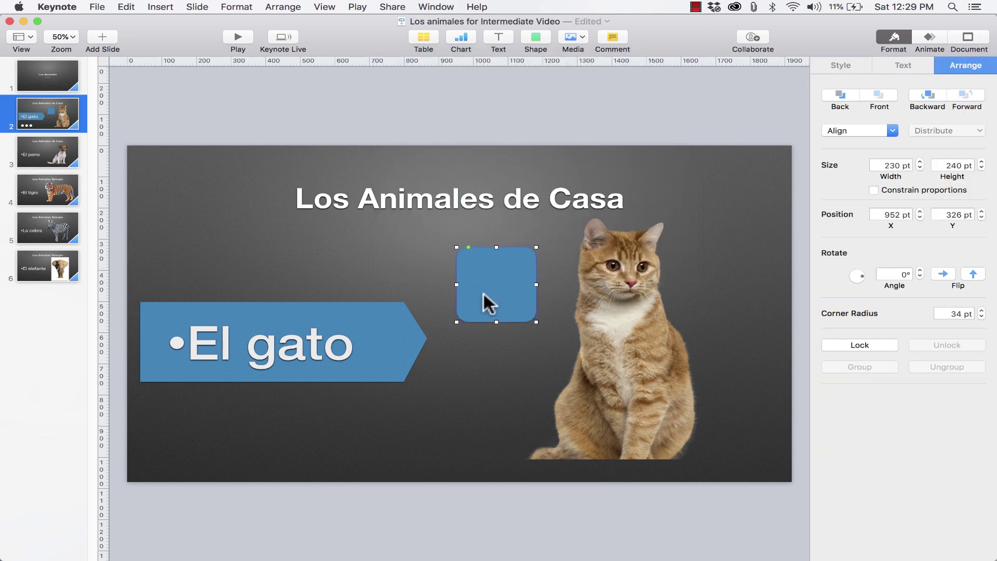
{"action": "right_click", "coordinate": [482, 302]}
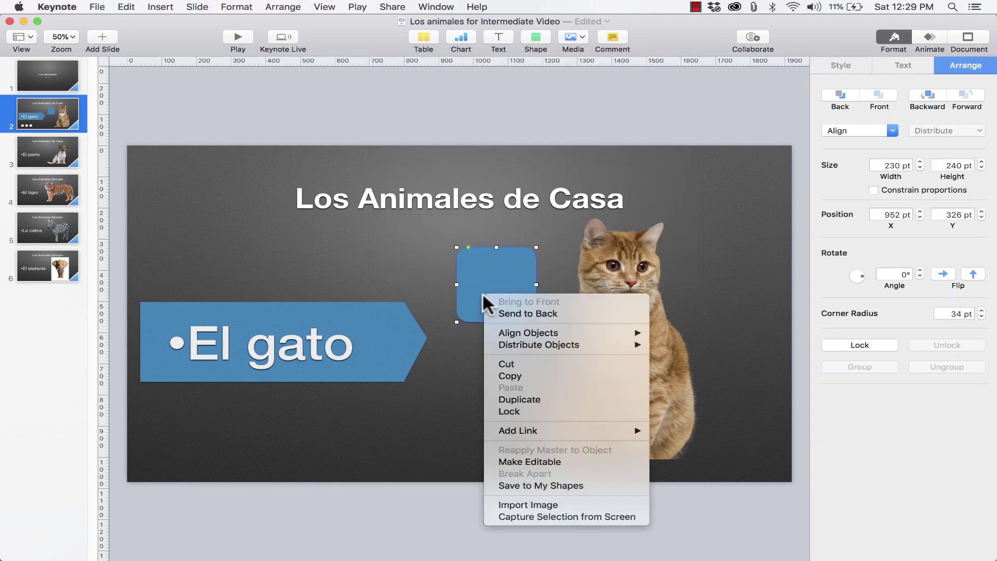
{"action": "left_click", "coordinate": [541, 462]}
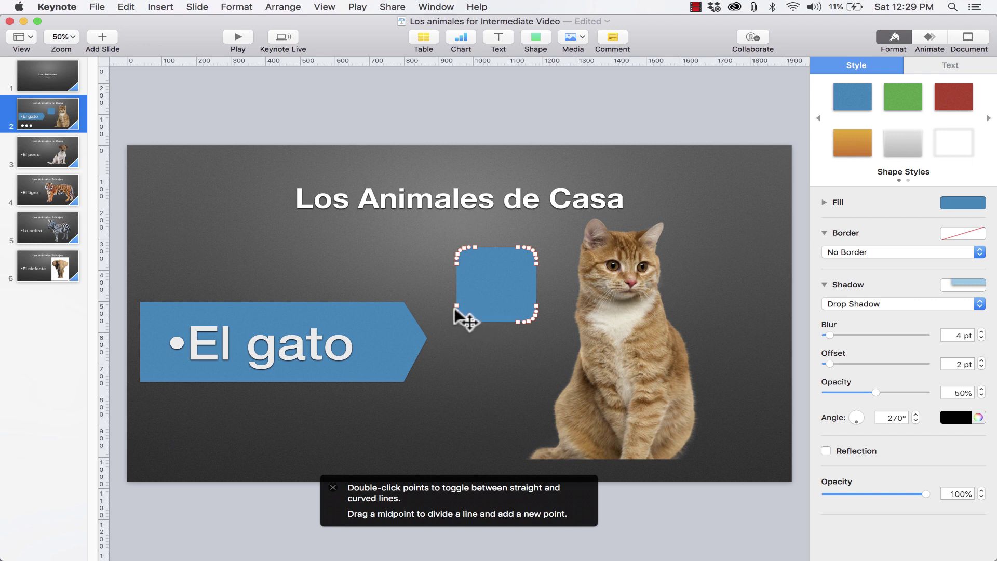
{"action": "left_click_drag", "start_coordinate": [456, 313], "coordinate": [452, 285]}
{"action": "left_click_drag", "start_coordinate": [497, 247], "coordinate": [487, 239]}
{"action": "key", "text": "super+z"}
{"action": "key", "text": "super+z"}
{"action": "key", "text": "super+z"}
{"action": "key", "text": "super+z"}
{"action": "key", "text": "super+z"}
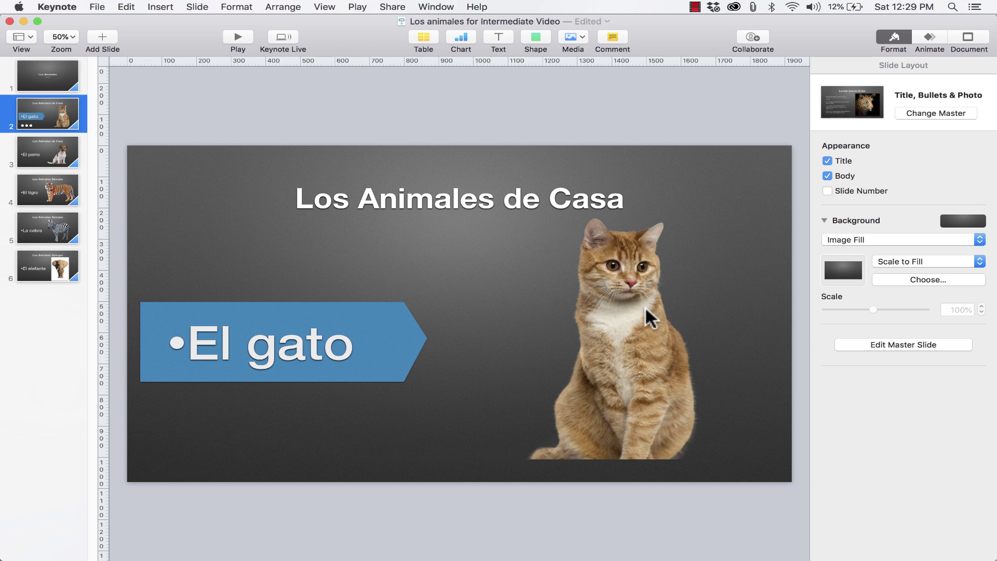
- On slide 6, remove the elephant photo's white background with Instant Alpha
{"action": "left_click", "coordinate": [45, 266]}
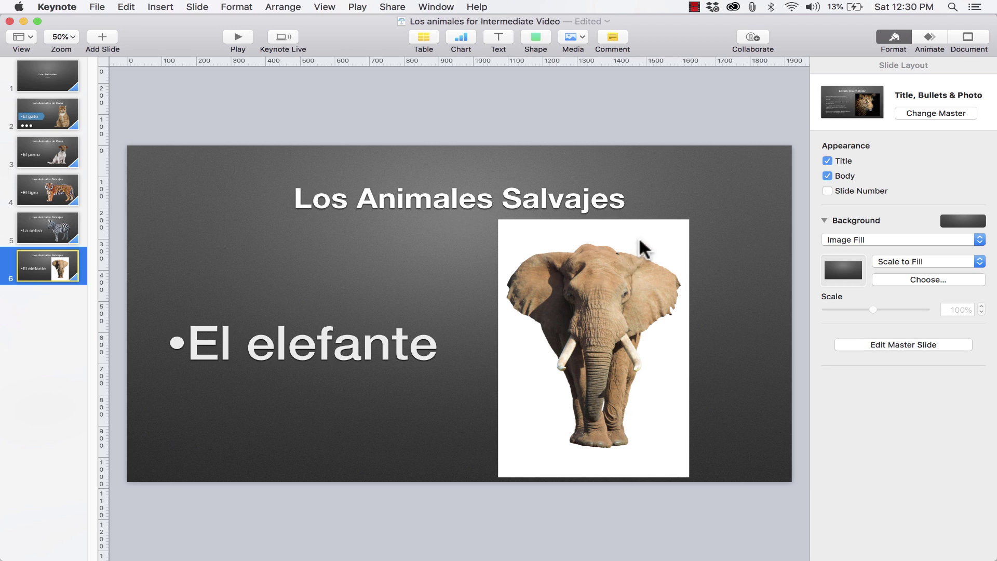
{"action": "left_click", "coordinate": [528, 385]}
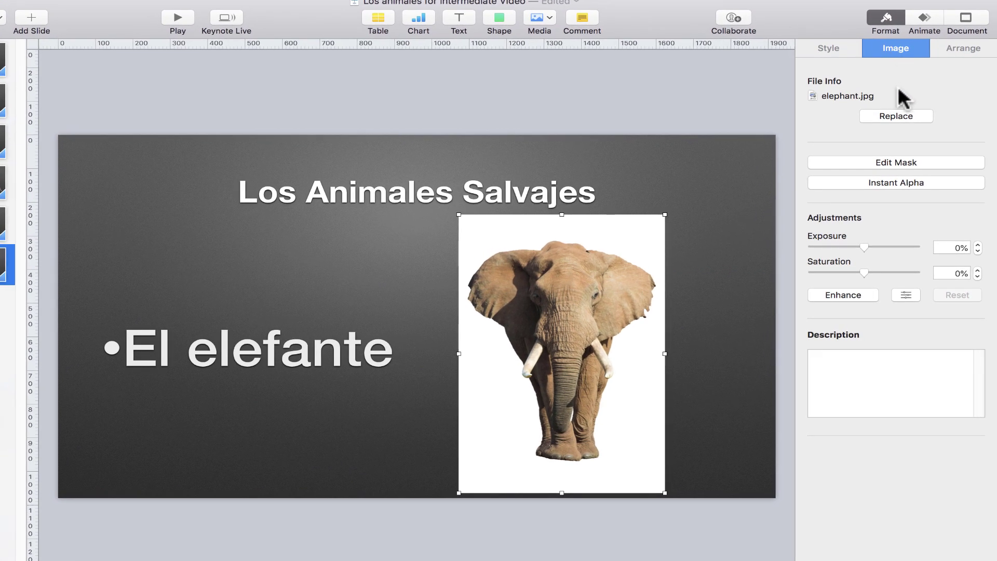
{"action": "left_click", "coordinate": [865, 182]}
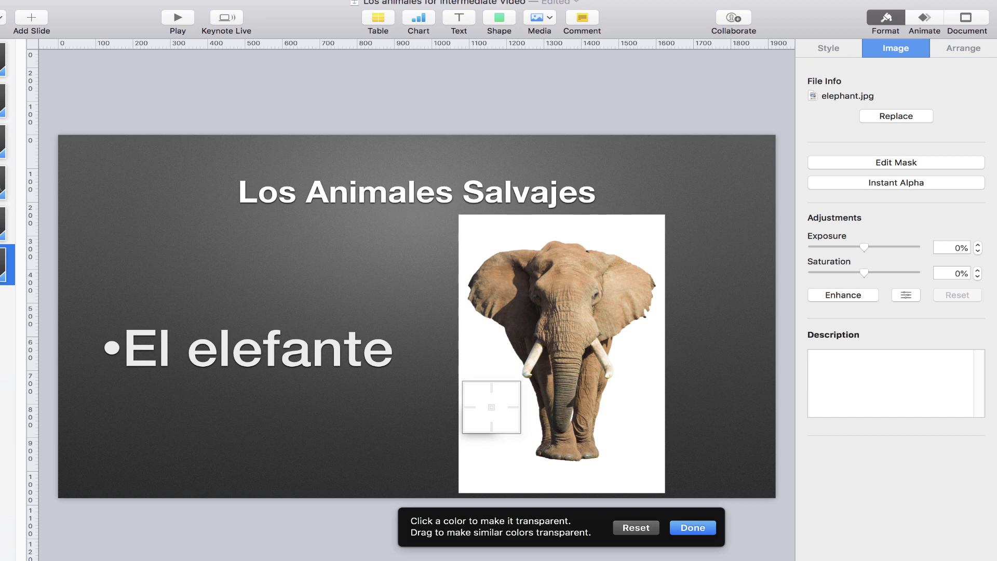
{"action": "left_click", "coordinate": [491, 407]}
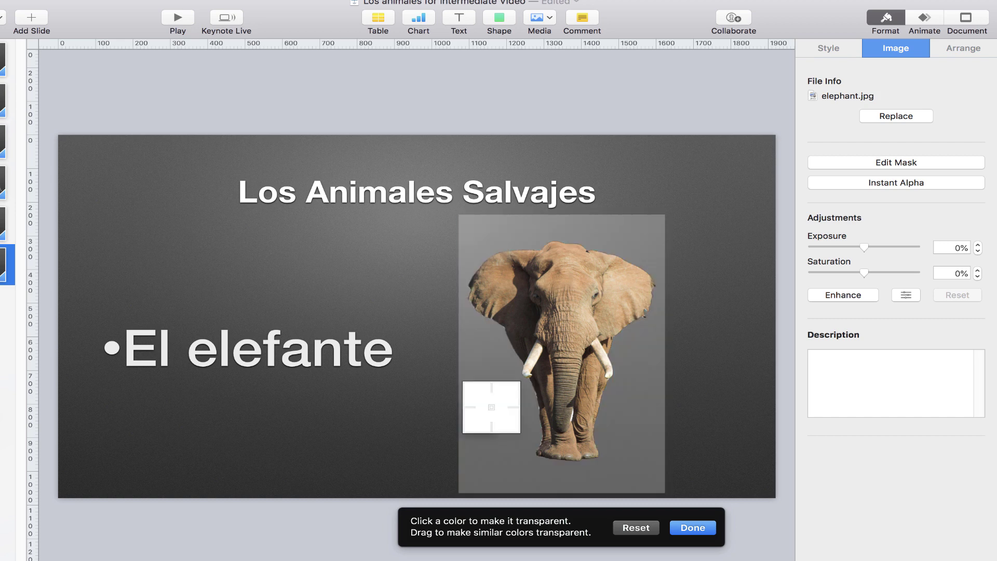
{"action": "left_click", "coordinate": [694, 528]}
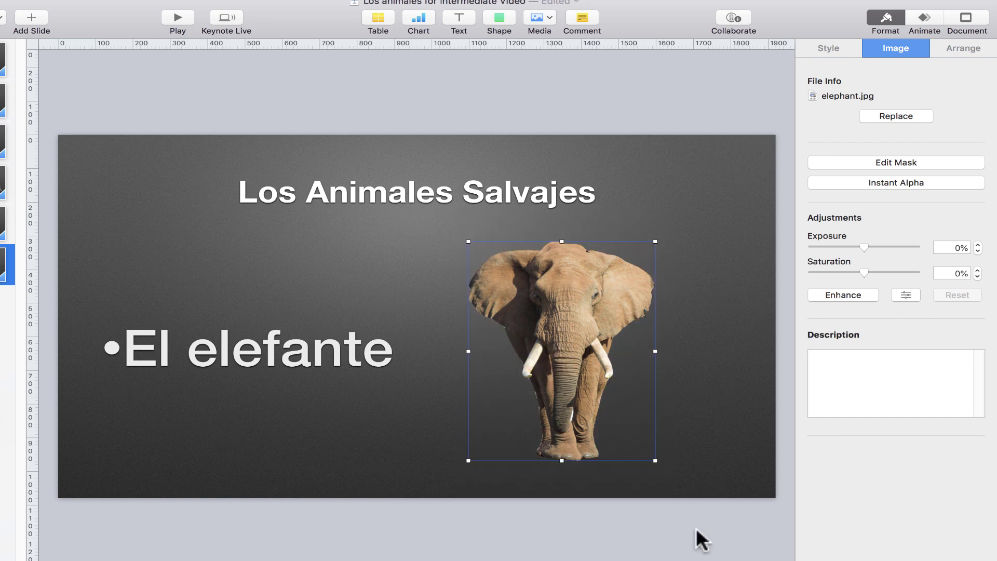
{"action": "left_click", "coordinate": [712, 443]}
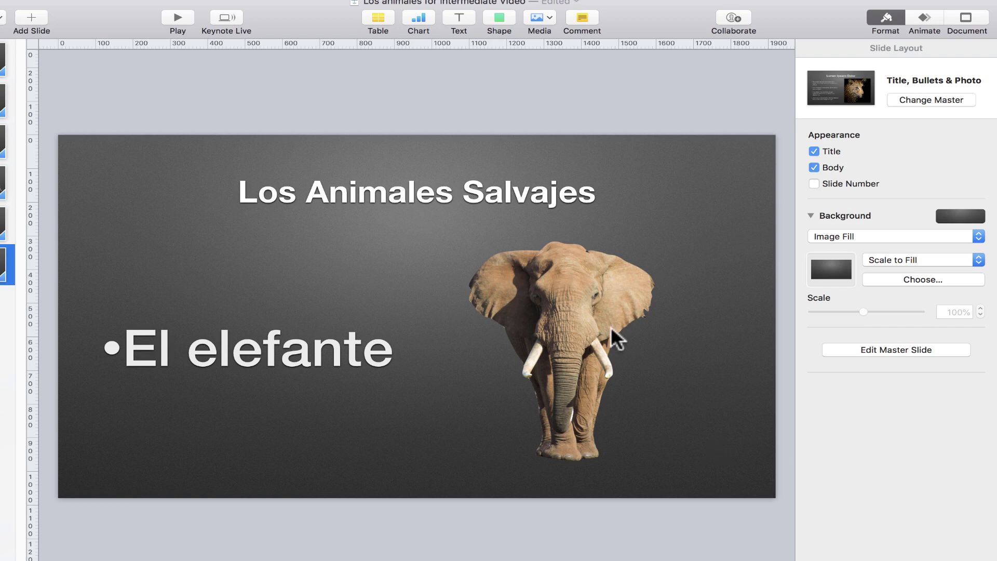
- Step back through the slides, then return to the elephant slide with the photo selected
{"action": "left_click", "coordinate": [2, 193]}
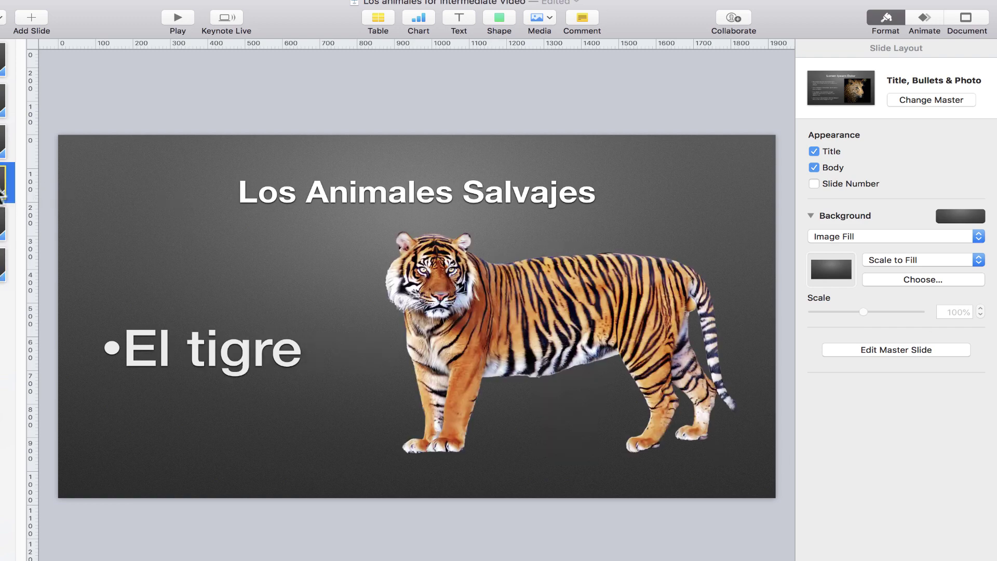
{"action": "key", "text": "Down"}
{"action": "key", "text": "Down"}
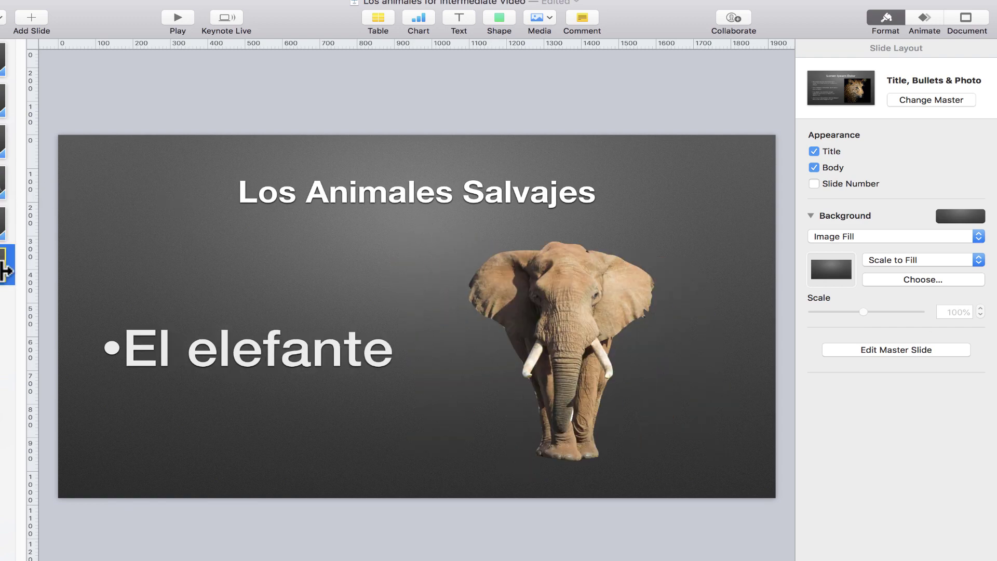
{"action": "left_click", "coordinate": [560, 311]}
- Reset Instant Alpha on the elephant photo and reapply it to the white background for a clean cutout
{"action": "left_click", "coordinate": [905, 182]}
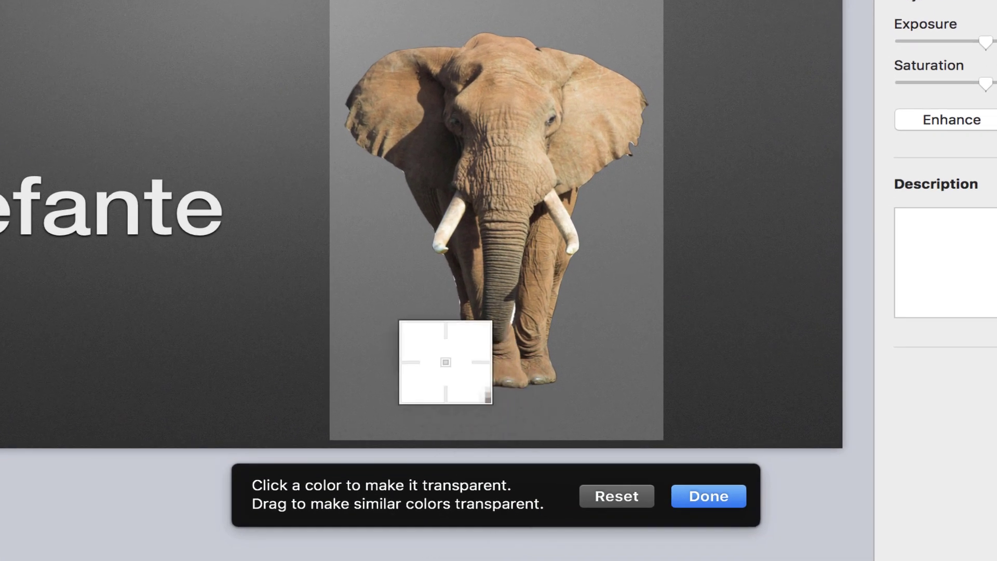
{"action": "left_click_drag", "start_coordinate": [501, 395], "coordinate": [507, 346]}
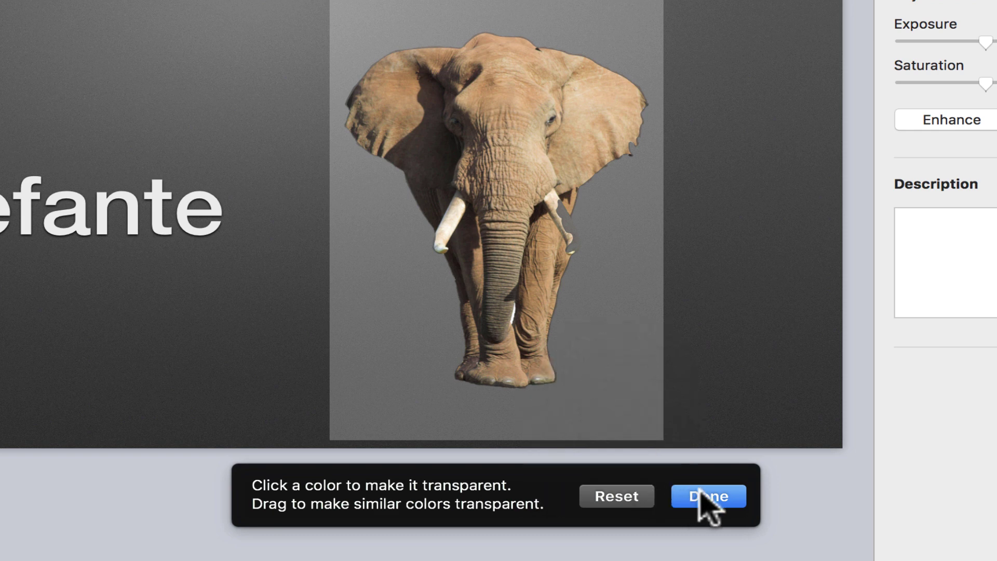
{"action": "left_click", "coordinate": [622, 500]}
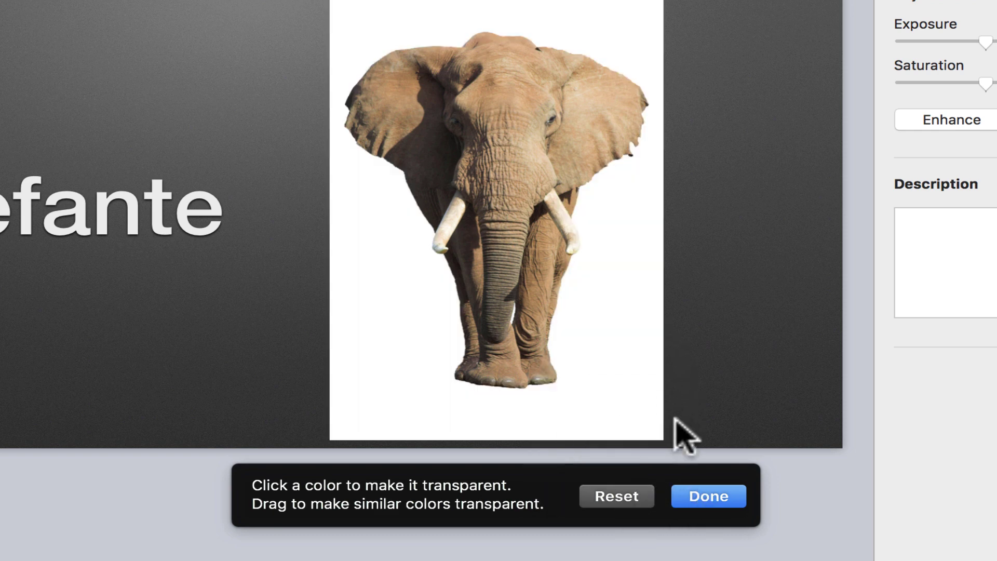
{"action": "left_click", "coordinate": [559, 407]}
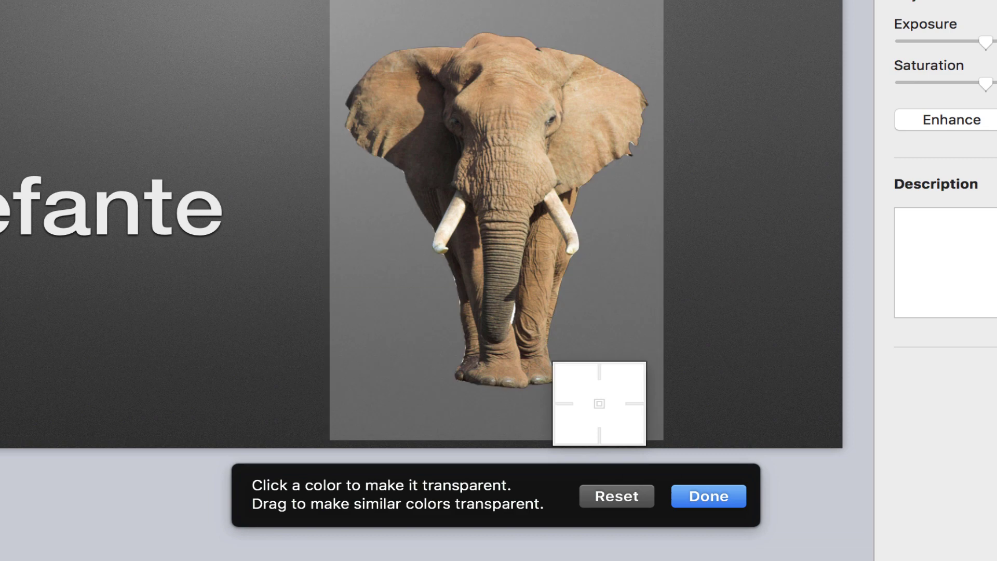
{"action": "left_click", "coordinate": [710, 496]}
- Restyle the Los Animales Salvajes title, trying italic and Arial Narrow before settling on Chalkboard
{"action": "left_click", "coordinate": [250, 78]}
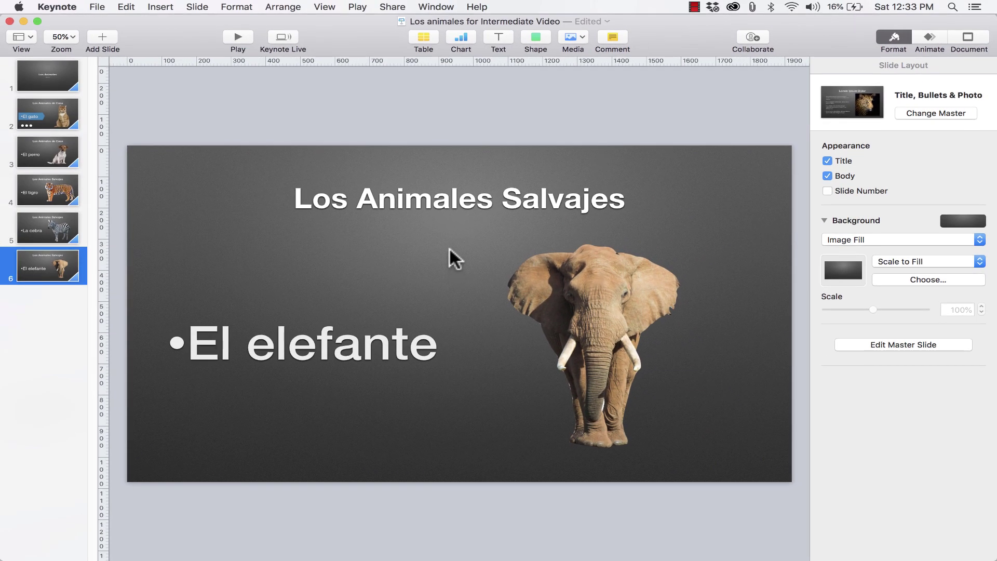
{"action": "left_click", "coordinate": [399, 199]}
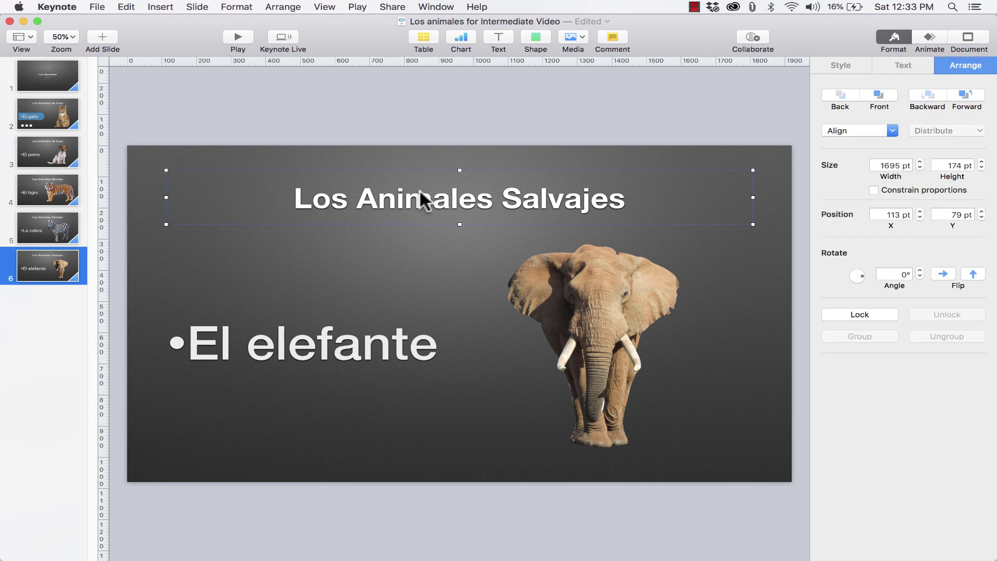
{"action": "left_click", "coordinate": [902, 59]}
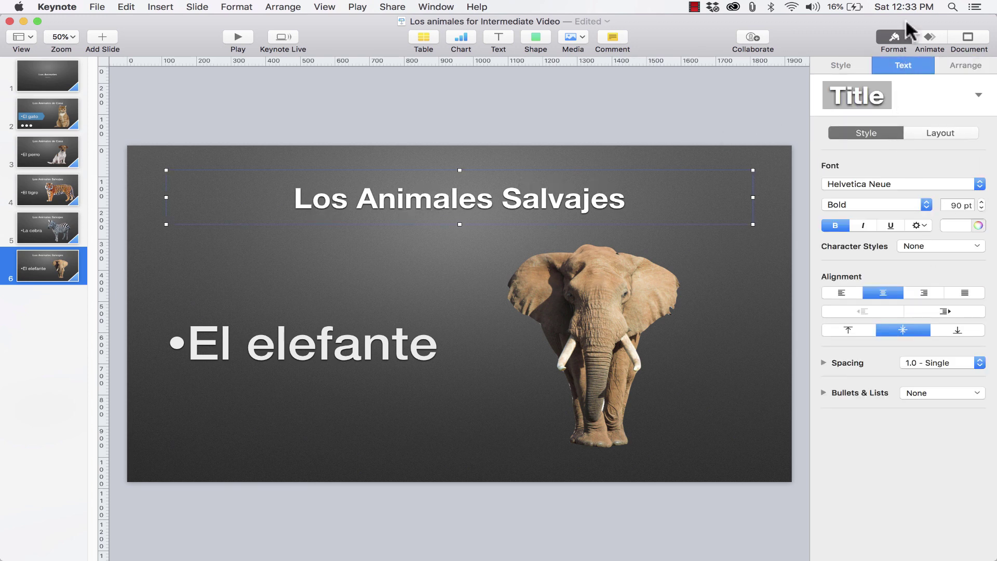
{"action": "left_click", "coordinate": [856, 230]}
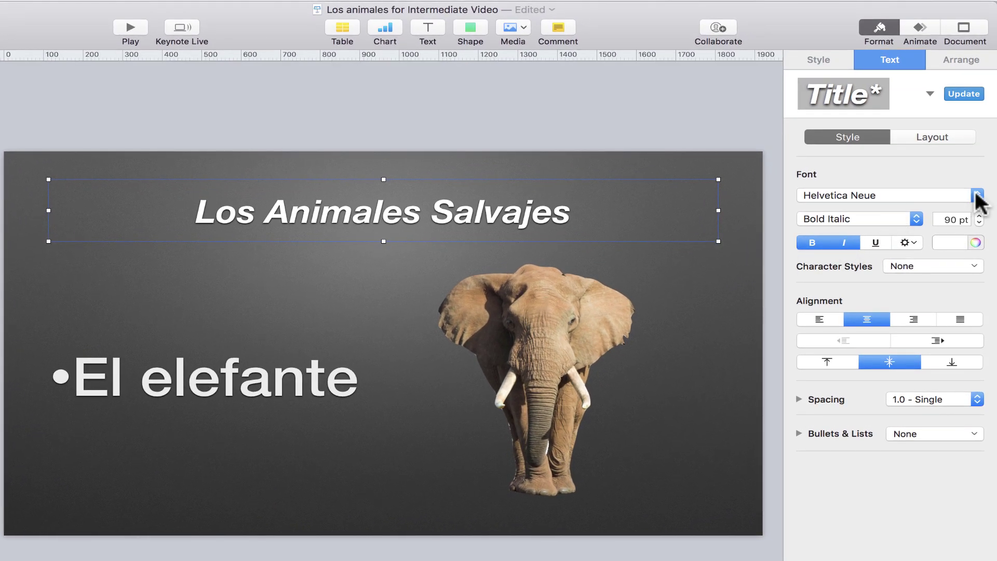
{"action": "left_click", "coordinate": [975, 196]}
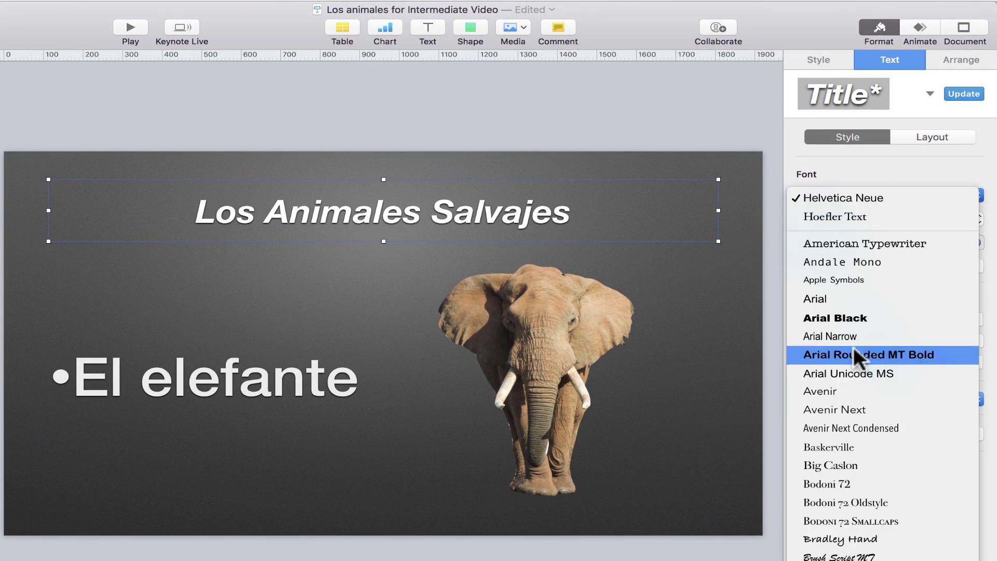
{"action": "left_click", "coordinate": [852, 336]}
{"action": "left_click", "coordinate": [975, 195]}
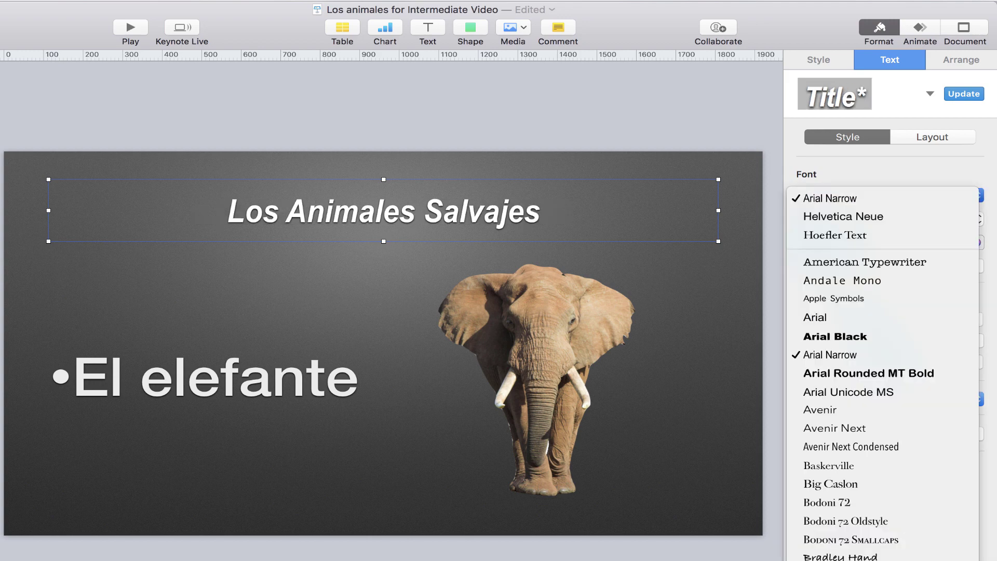
{"action": "scroll", "coordinate": [857, 286], "scroll_direction": "down", "scroll_amount": 5}
{"action": "left_click", "coordinate": [831, 311]}
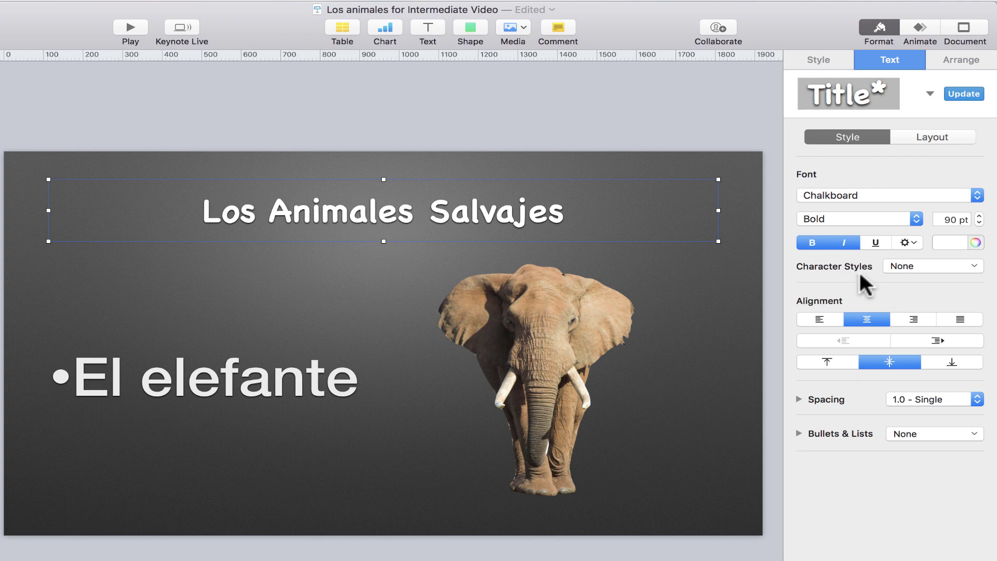
- Copy the title's style and paste it onto the El elefante text
{"action": "left_click", "coordinate": [307, 307]}
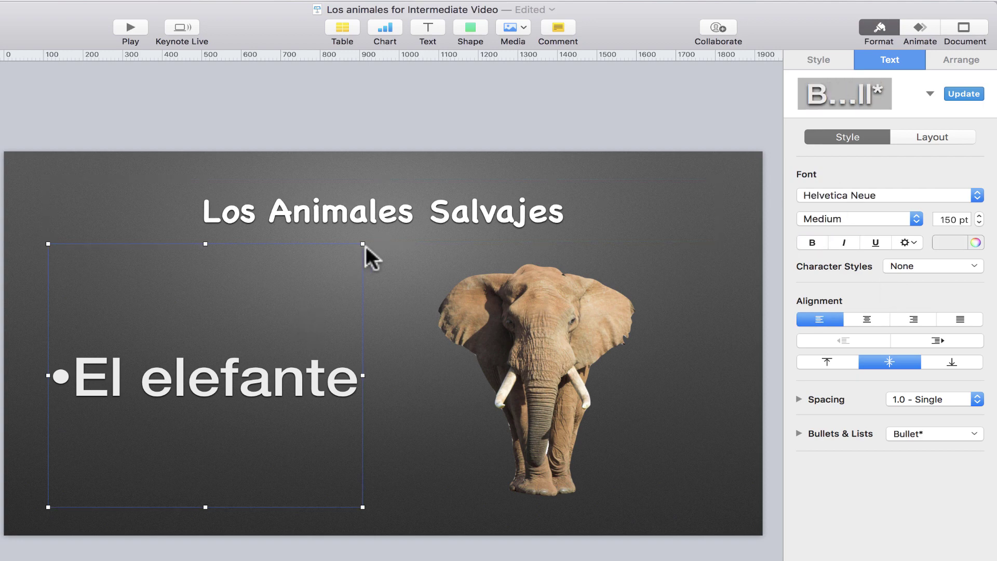
{"action": "left_click", "coordinate": [393, 211]}
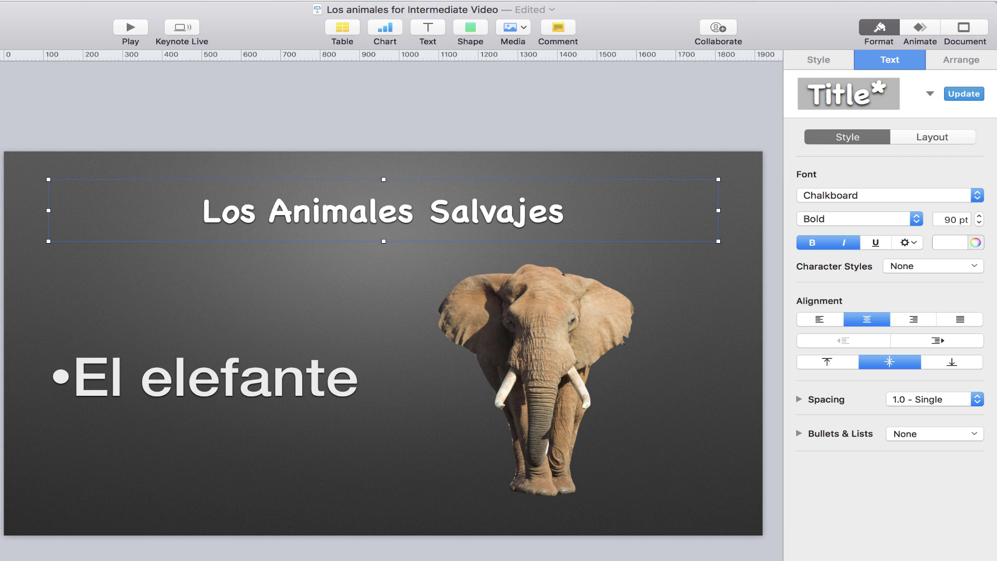
{"action": "left_click", "coordinate": [364, 270]}
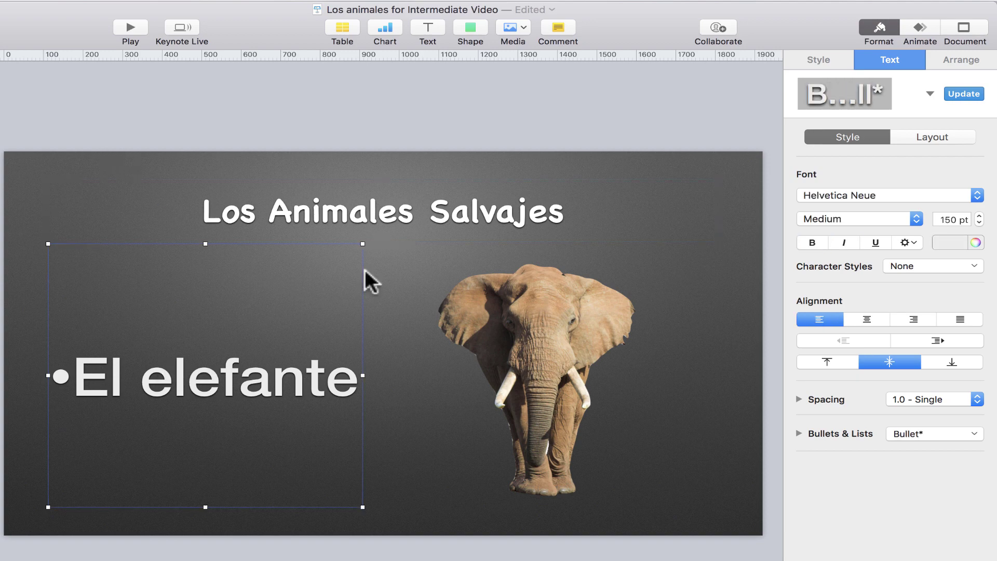
{"action": "left_click", "coordinate": [378, 217]}
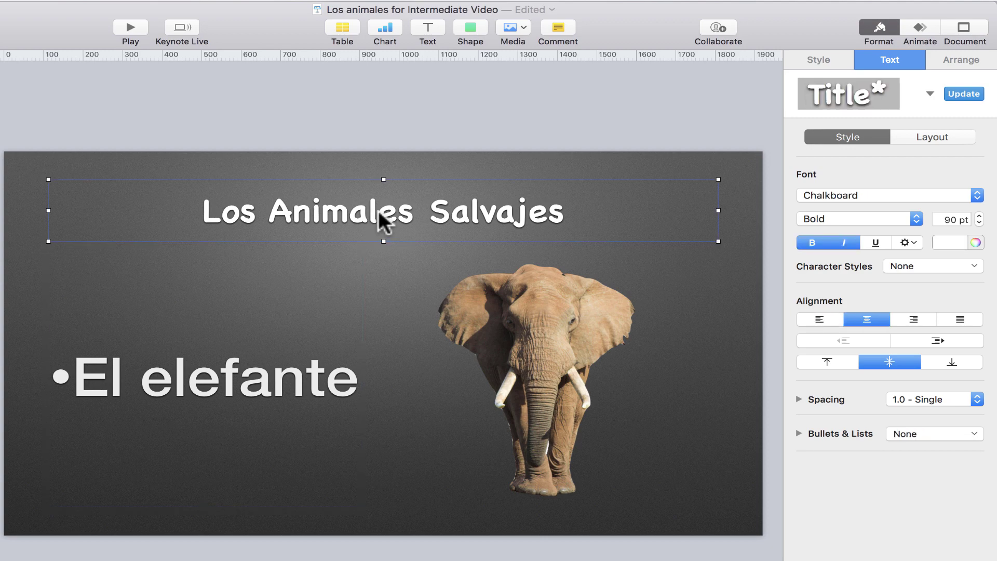
{"action": "key", "text": "alt+super+c"}
{"action": "left_click", "coordinate": [228, 391]}
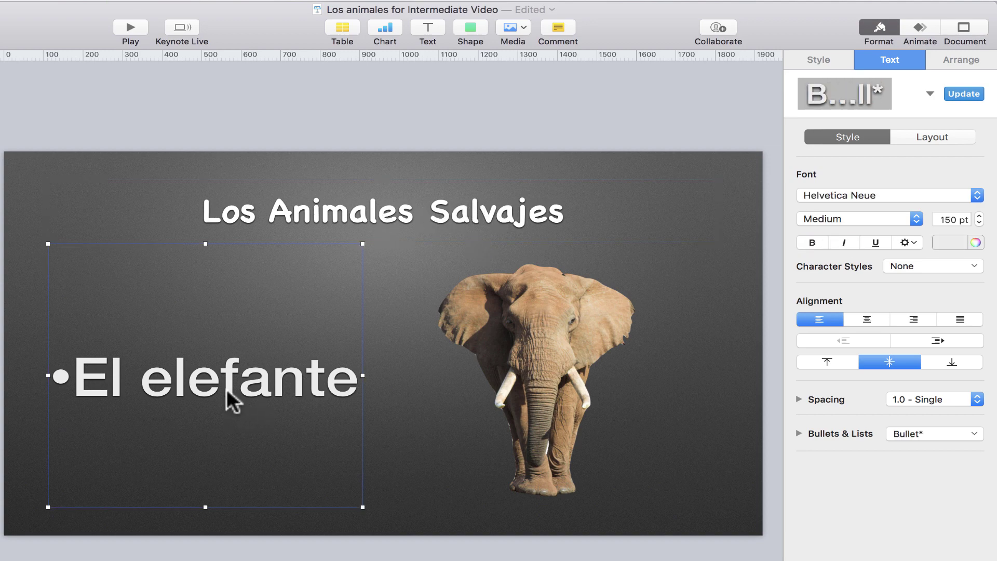
{"action": "key", "text": "alt+super+c"}
{"action": "key", "text": "alt+super+v"}
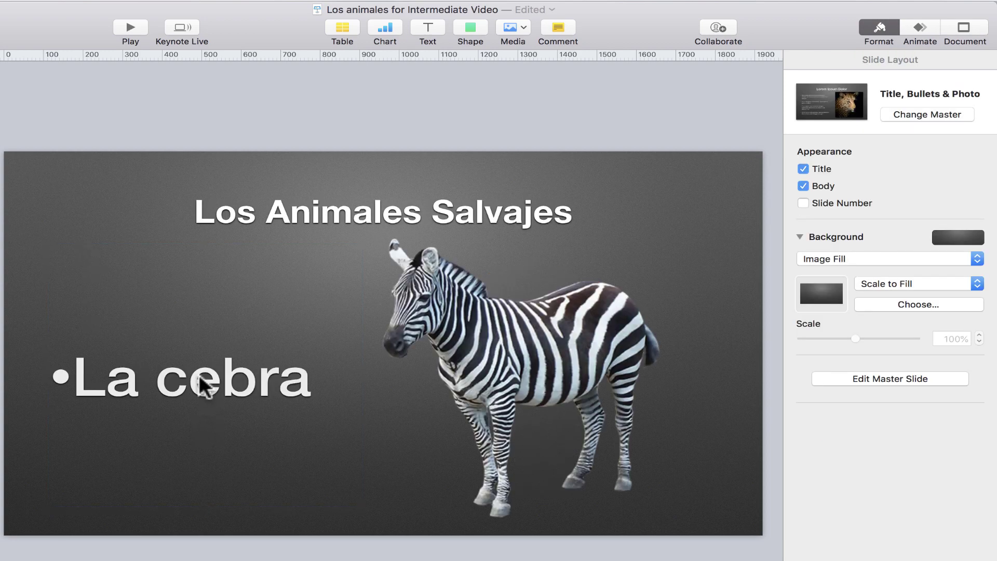
- Add a slide link on the zebra picture that goes to the first slide
{"action": "left_click", "coordinate": [202, 387]}
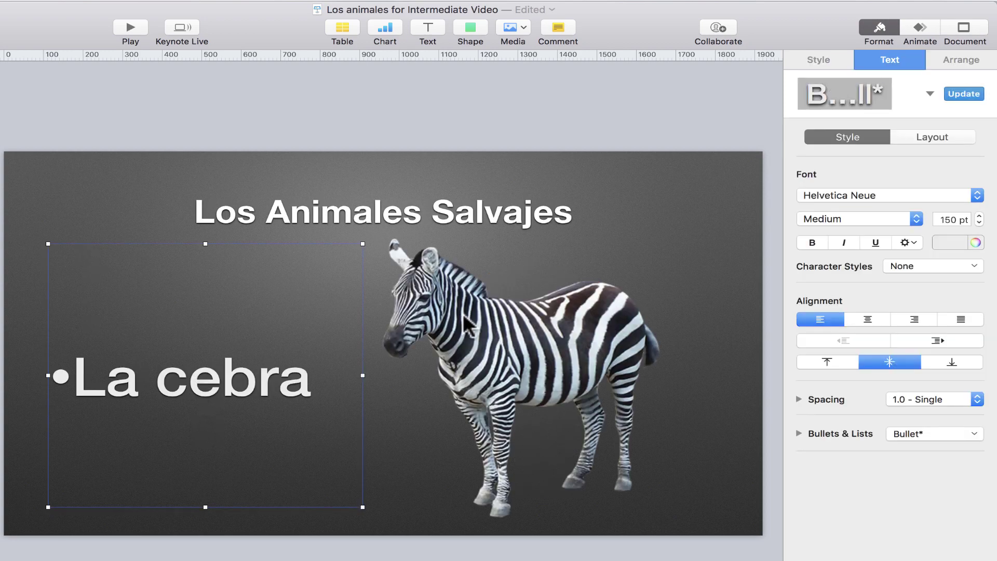
{"action": "left_click", "coordinate": [503, 329]}
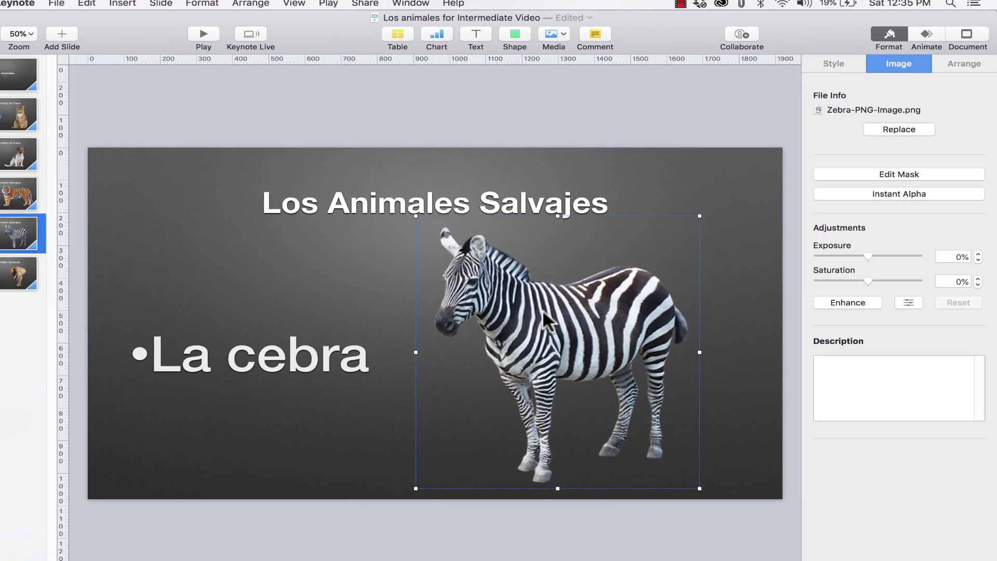
{"action": "right_click", "coordinate": [537, 310]}
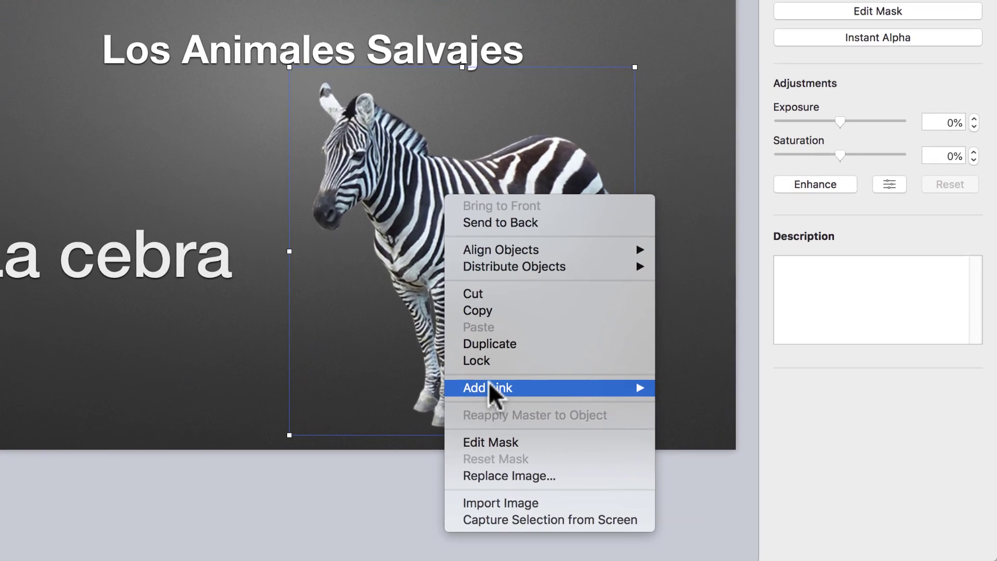
{"action": "mouse_move", "coordinate": [708, 436]}
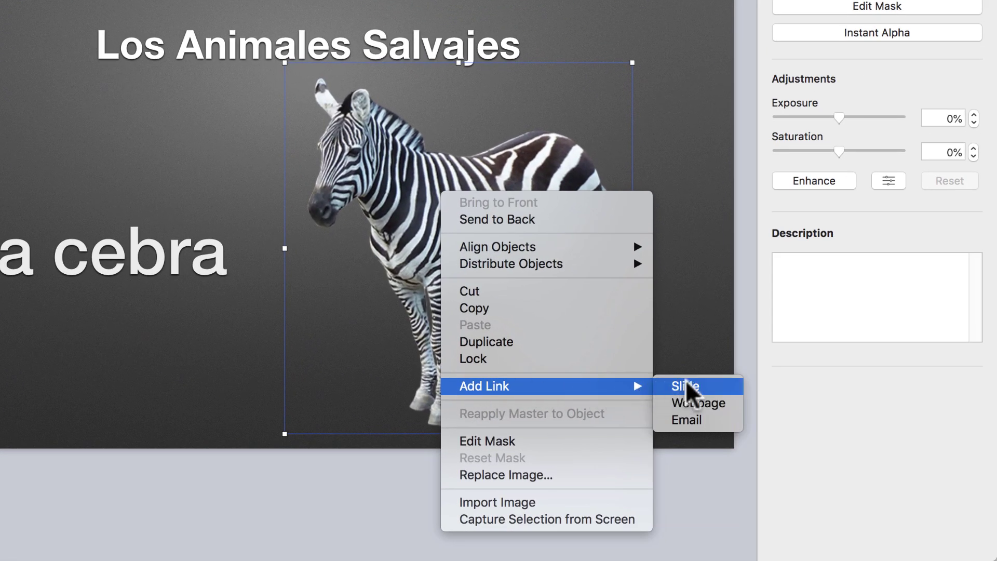
{"action": "mouse_move", "coordinate": [617, 388]}
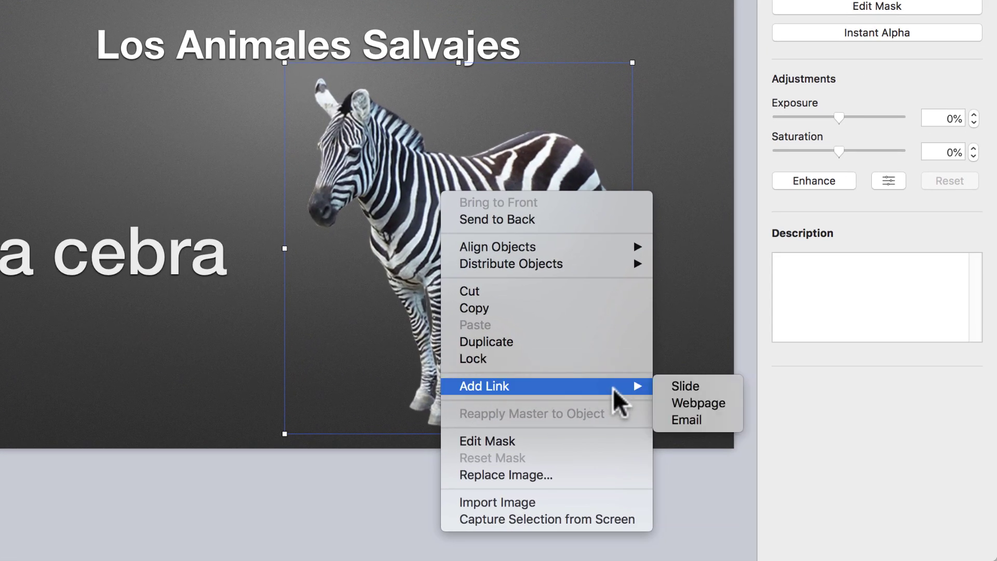
{"action": "left_click", "coordinate": [680, 388]}
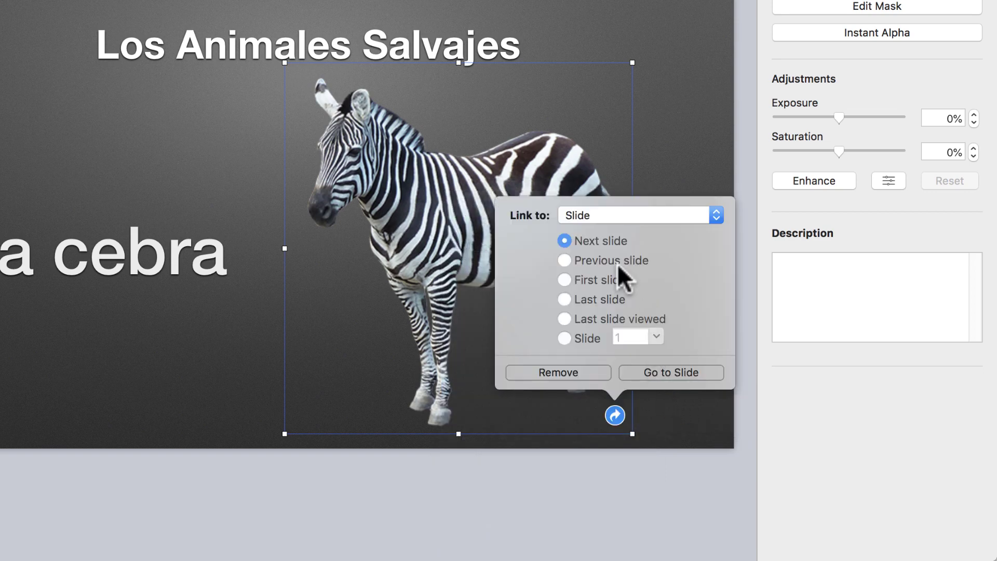
{"action": "left_click", "coordinate": [566, 279]}
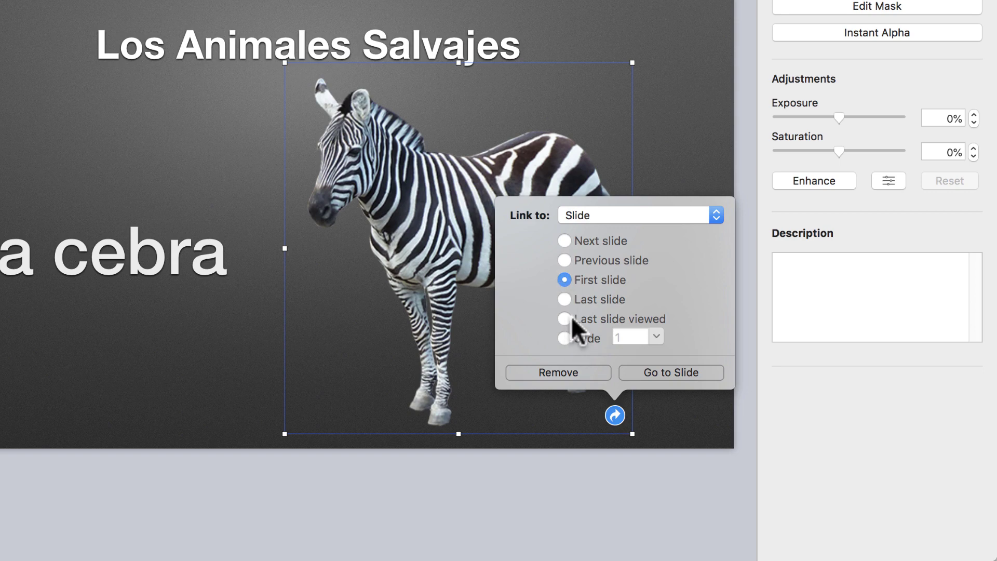
{"action": "left_click", "coordinate": [568, 338]}
{"action": "left_click", "coordinate": [654, 336]}
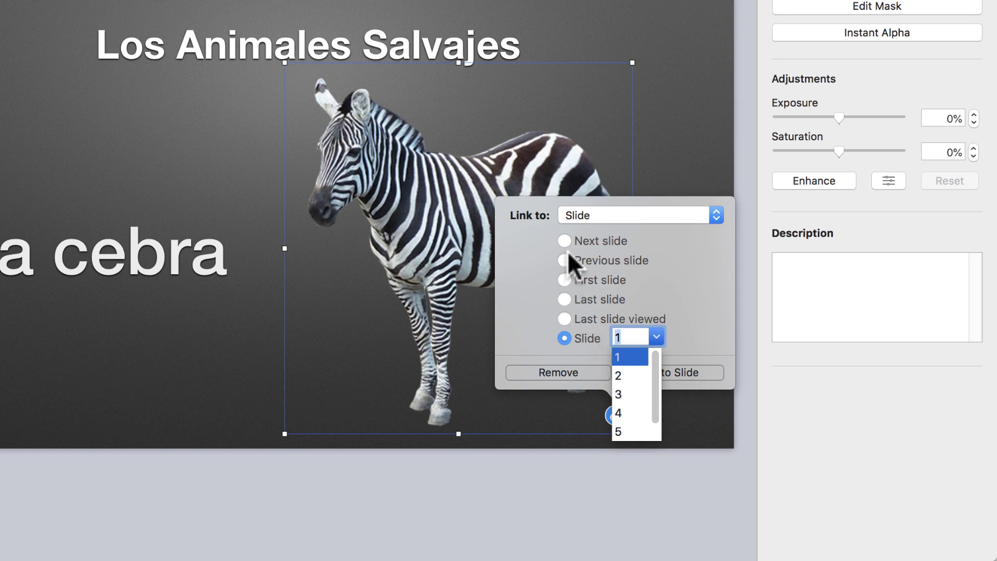
{"action": "left_click", "coordinate": [568, 275]}
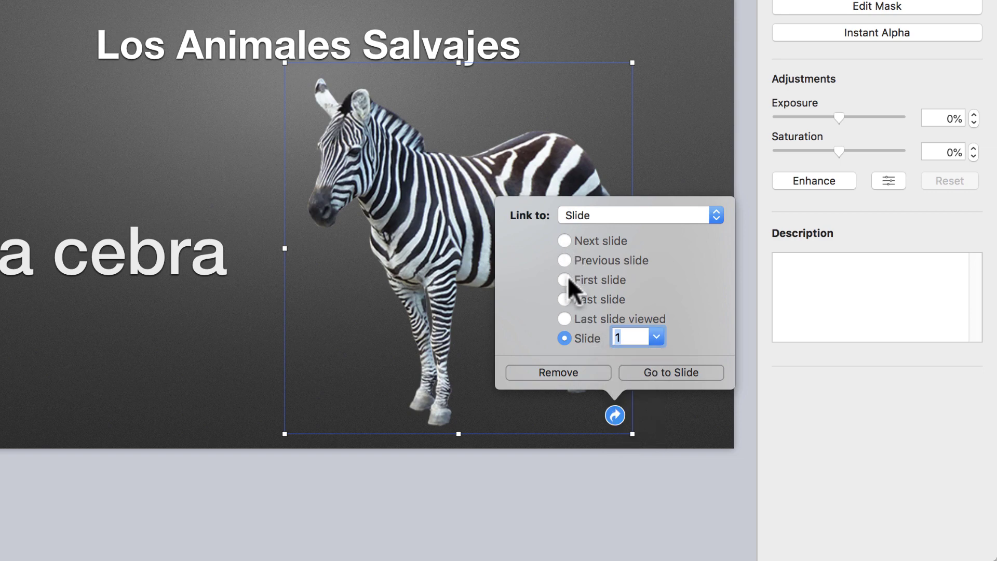
{"action": "left_click", "coordinate": [568, 275]}
- Test the zebra link with Go to Slide, return to the zebra slide, and play it
{"action": "left_click", "coordinate": [696, 388]}
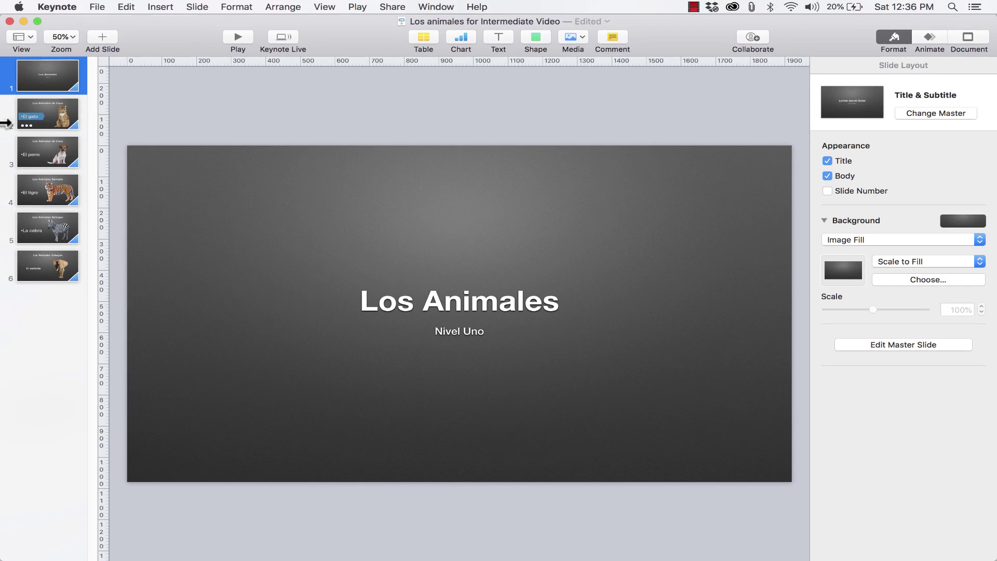
{"action": "left_click", "coordinate": [46, 224]}
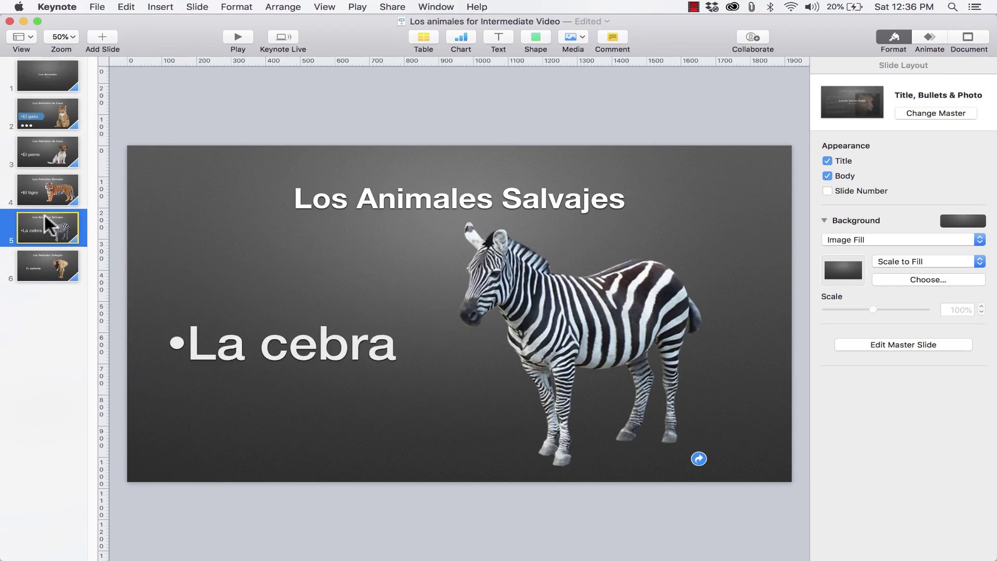
{"action": "left_click", "coordinate": [238, 36]}
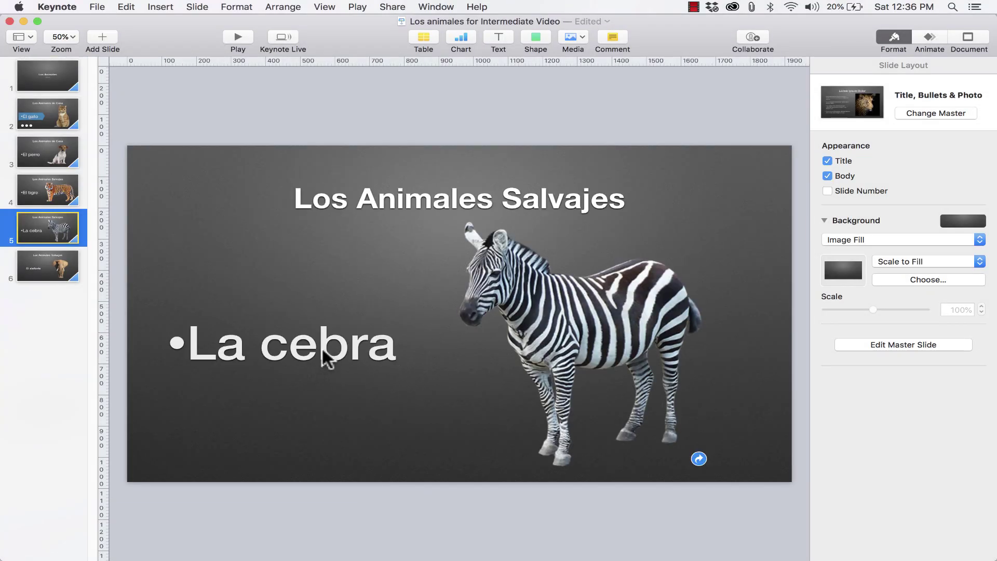
{"action": "left_click", "coordinate": [322, 350]}
{"action": "right_click", "coordinate": [322, 350]}
{"action": "mouse_move", "coordinate": [395, 457]}
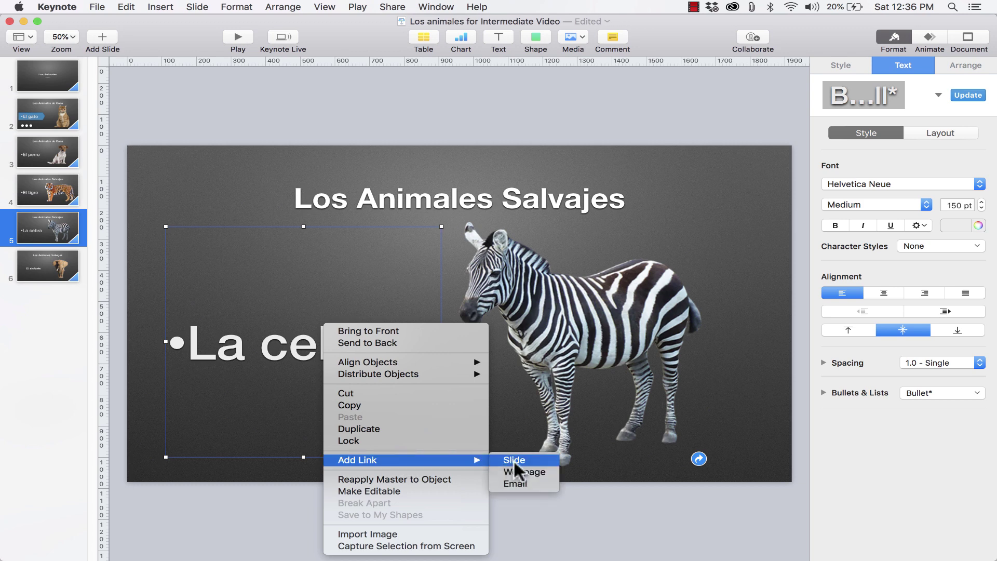
{"action": "left_click", "coordinate": [524, 471]}
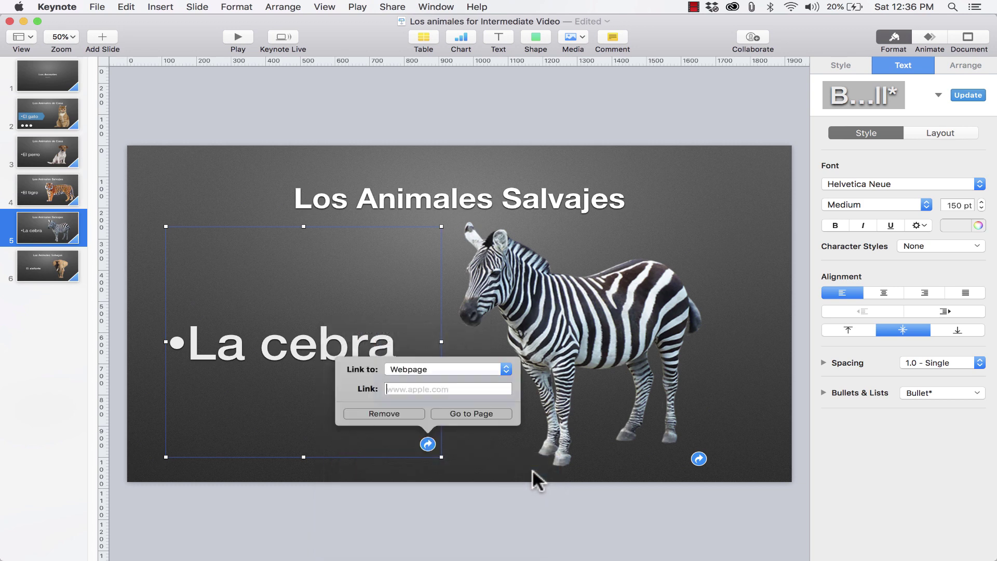
{"action": "type", "text": "www.youtube.com"}
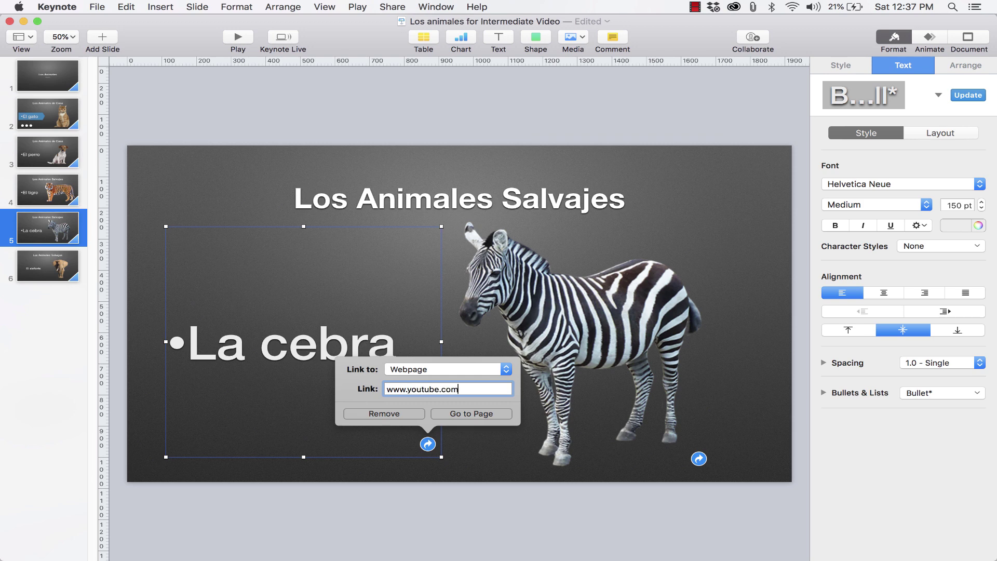
- Test the YouTube link, then play the slide and click La cebra in the slideshow
{"action": "left_click", "coordinate": [485, 410]}
{"action": "key", "text": "super+Tab"}
{"action": "left_click", "coordinate": [237, 37]}
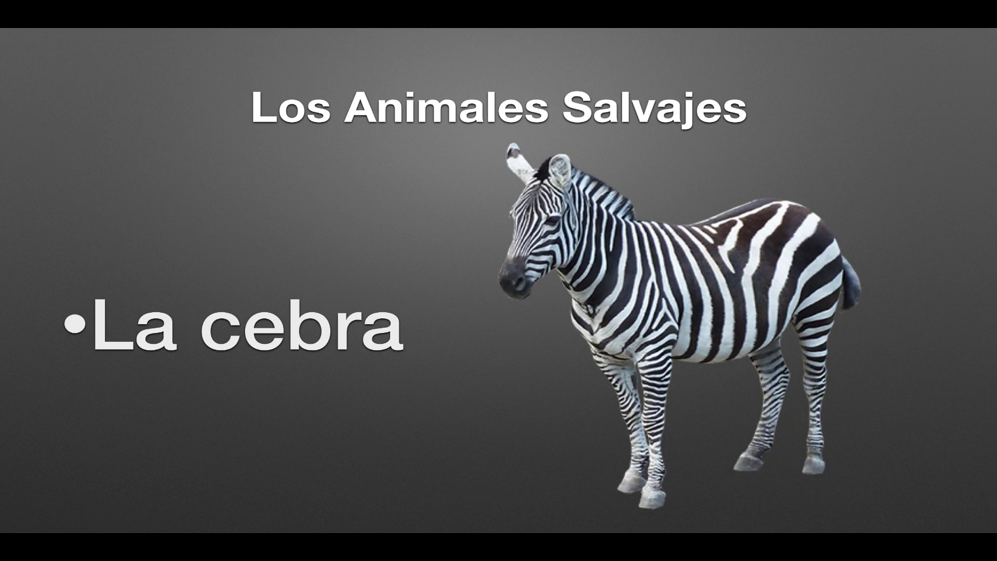
{"action": "left_click", "coordinate": [323, 338]}
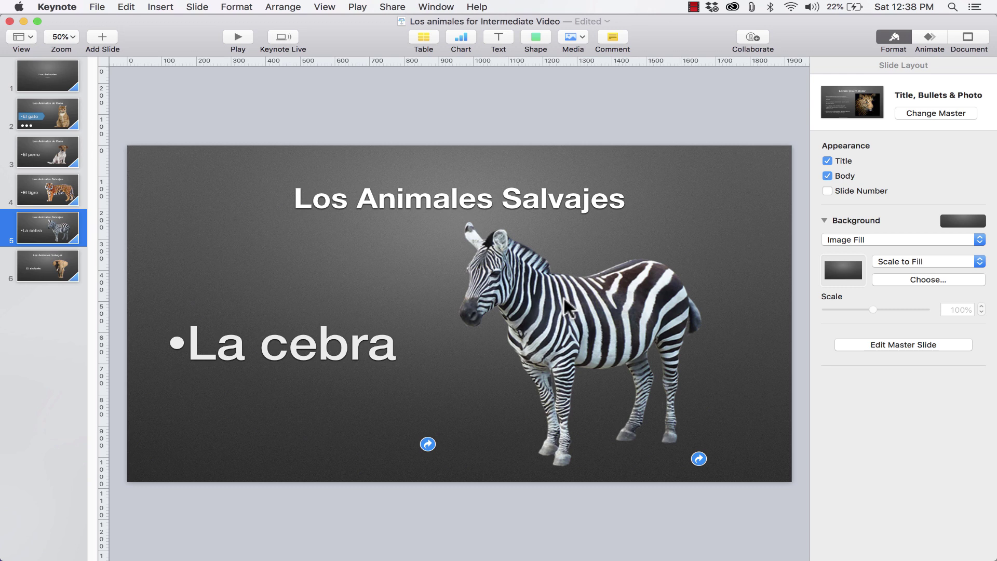
- Jump back to the first slide, Los Animales, Nivel Uno, with the Home key
{"action": "key", "text": "Home"}
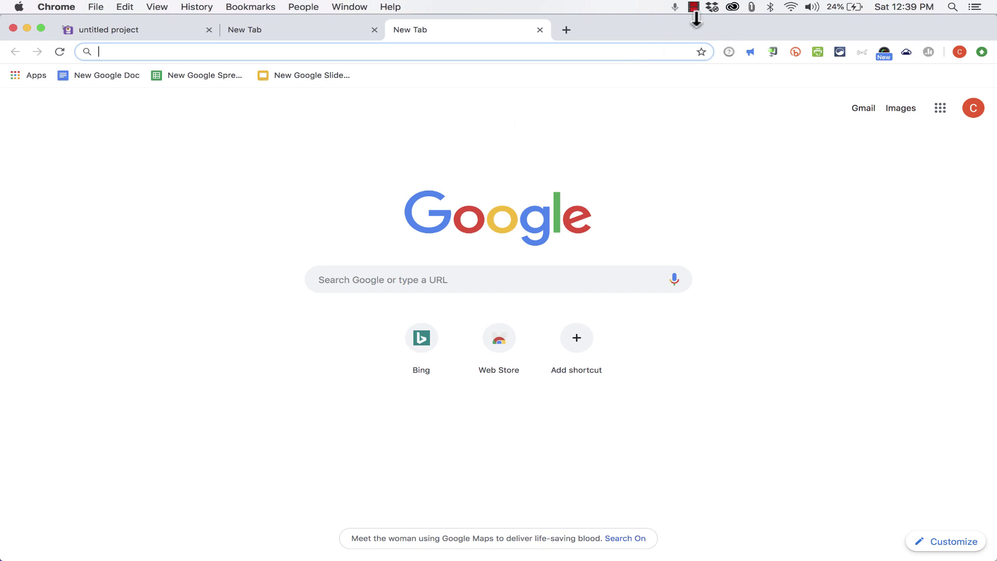
- Type stray text in Chrome, then switch back to Keynote with Command+Tab
{"action": "type", "text": "askjfkasldjf"}
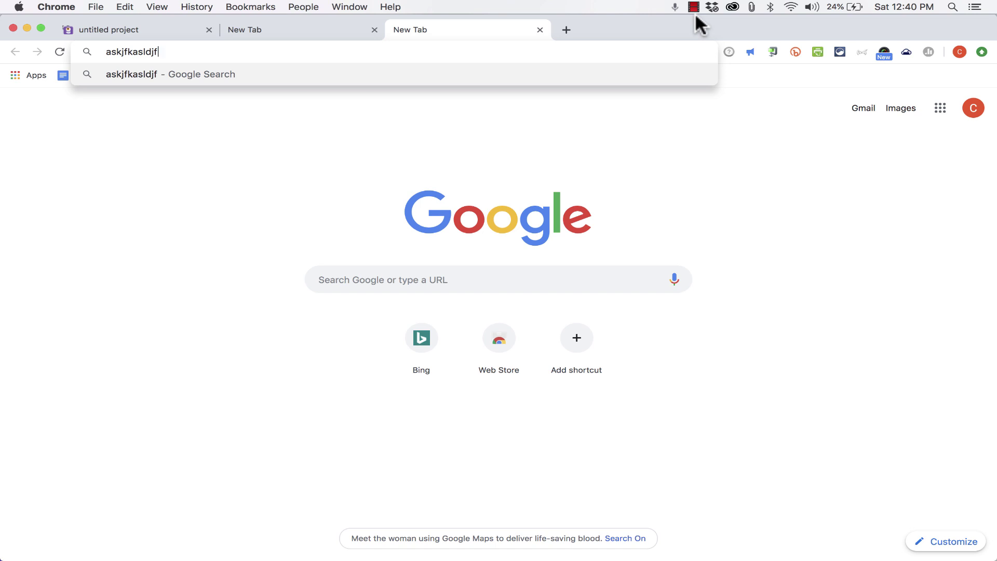
{"action": "key", "text": "super+Tab"}
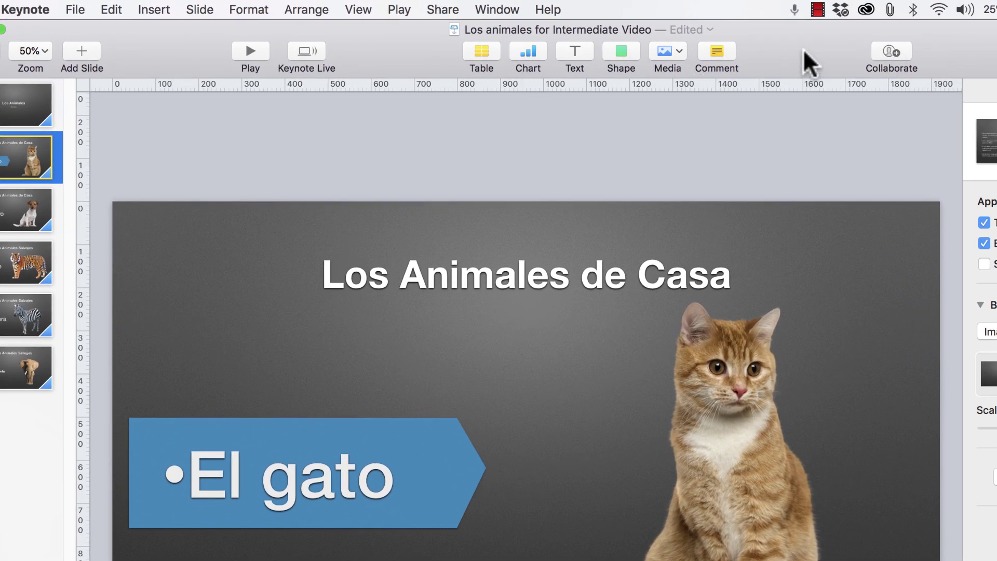
- Open Keynote's Customize Toolbar sheet from the toolbar's context menu
{"action": "right_click", "coordinate": [812, 51]}
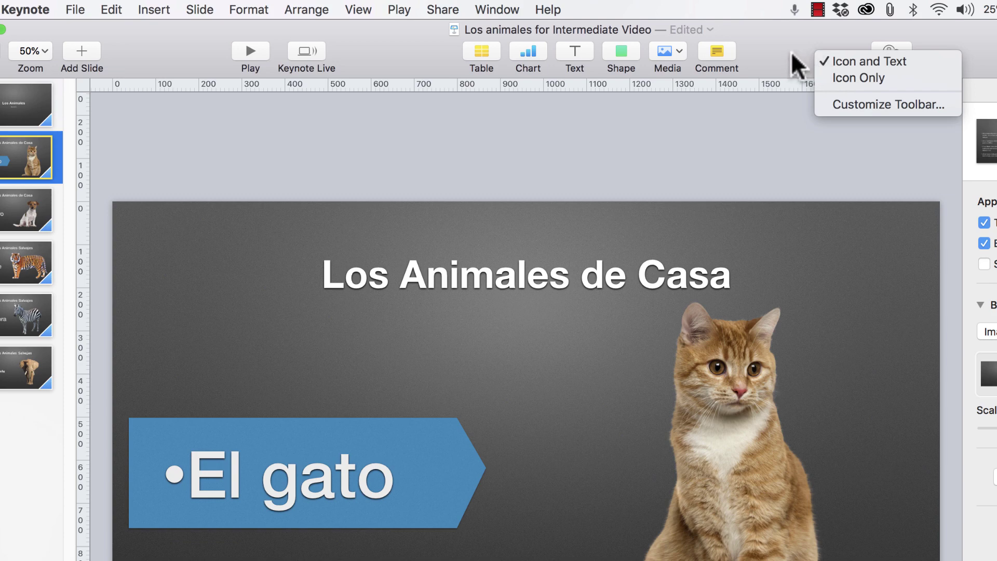
{"action": "right_click", "coordinate": [793, 51]}
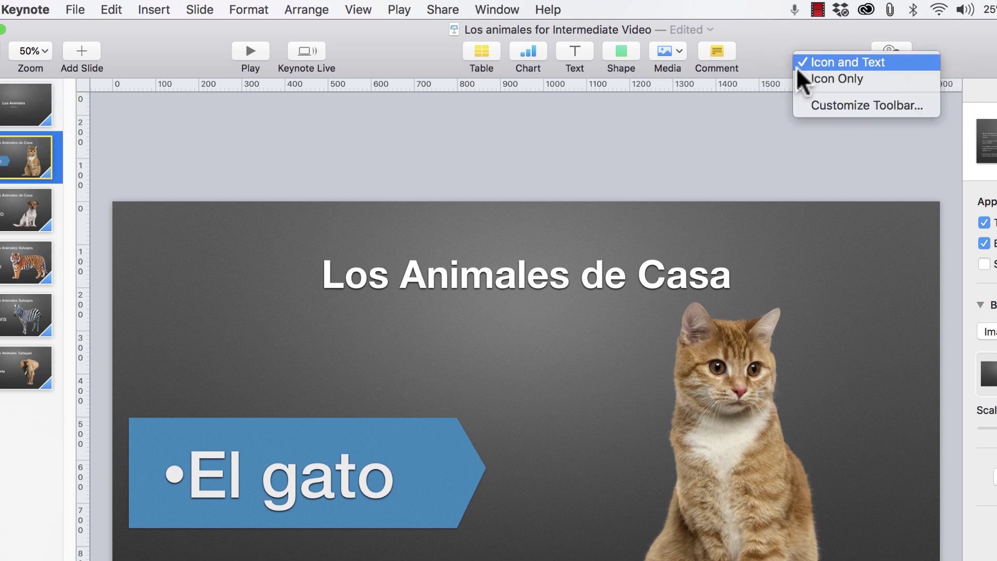
{"action": "left_click", "coordinate": [828, 103]}
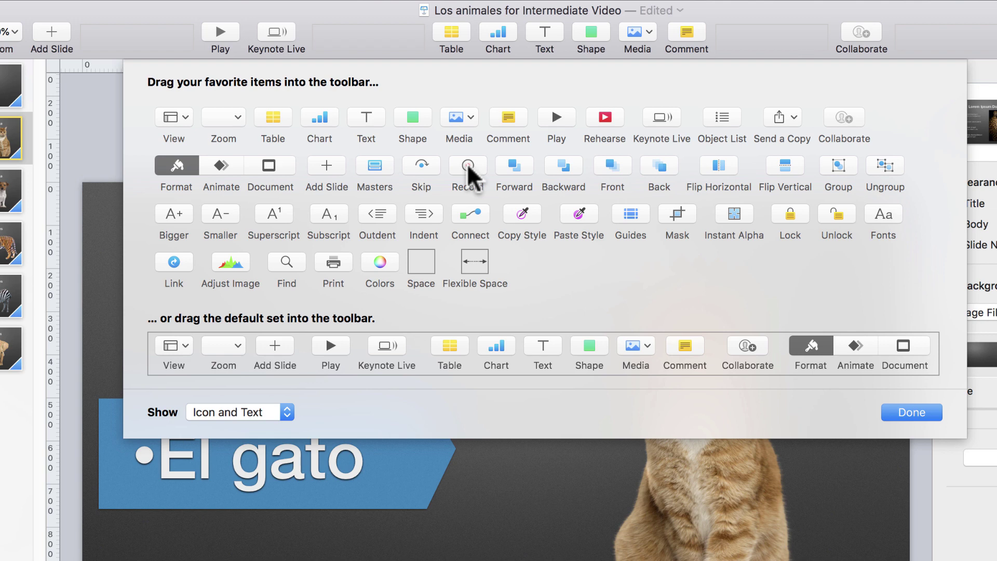
- Add the Record item to the toolbar, try Copy and Paste Style, then remove them
{"action": "left_click_drag", "start_coordinate": [466, 163], "coordinate": [810, 35]}
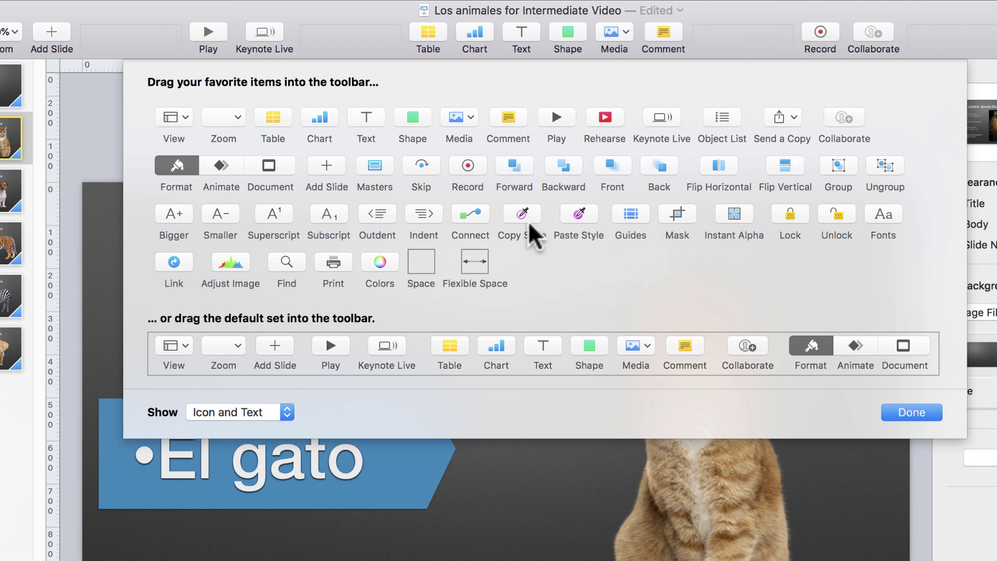
{"action": "left_click_drag", "start_coordinate": [522, 210], "coordinate": [728, 36]}
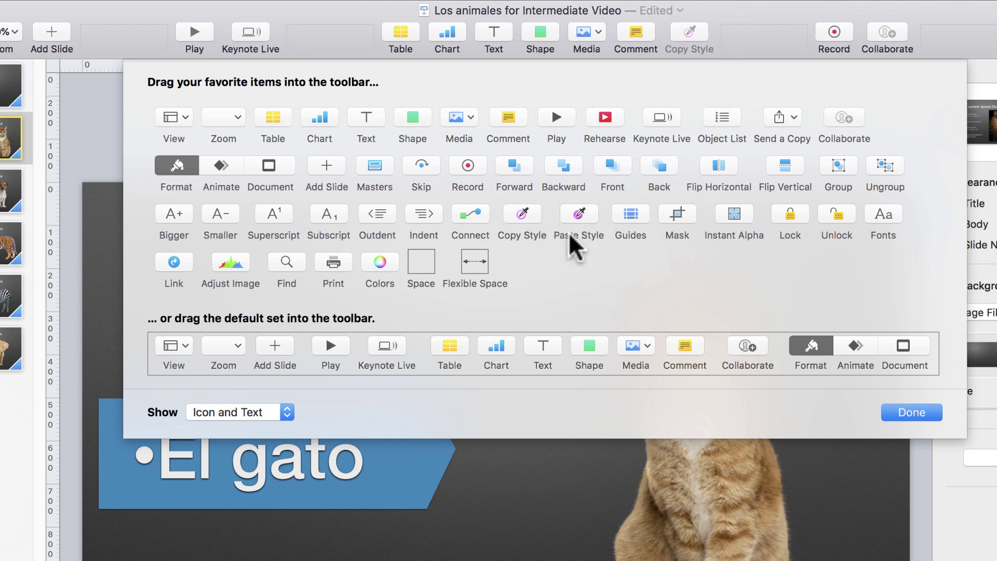
{"action": "left_click_drag", "start_coordinate": [577, 220], "coordinate": [695, 60]}
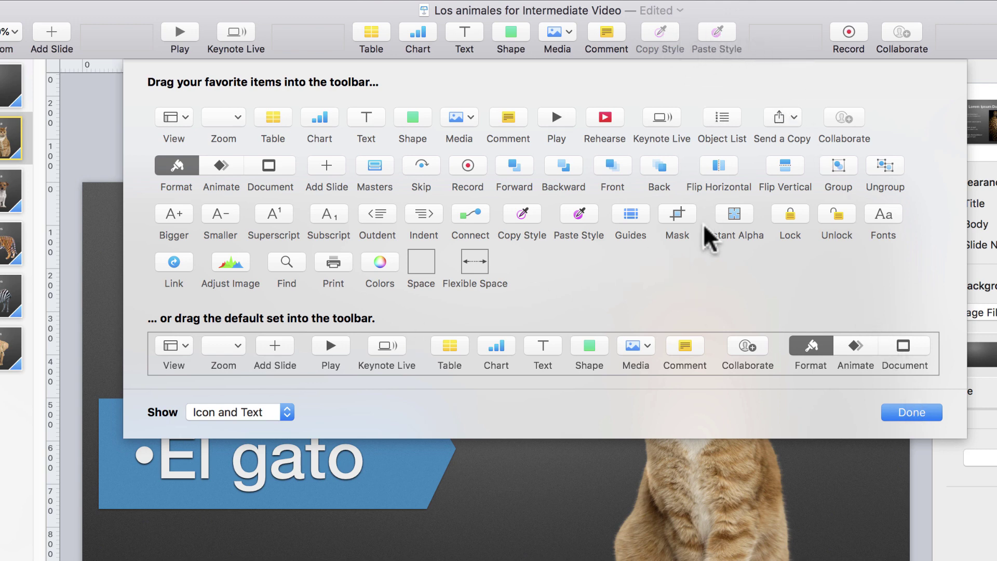
{"action": "left_click_drag", "start_coordinate": [728, 41], "coordinate": [707, 265]}
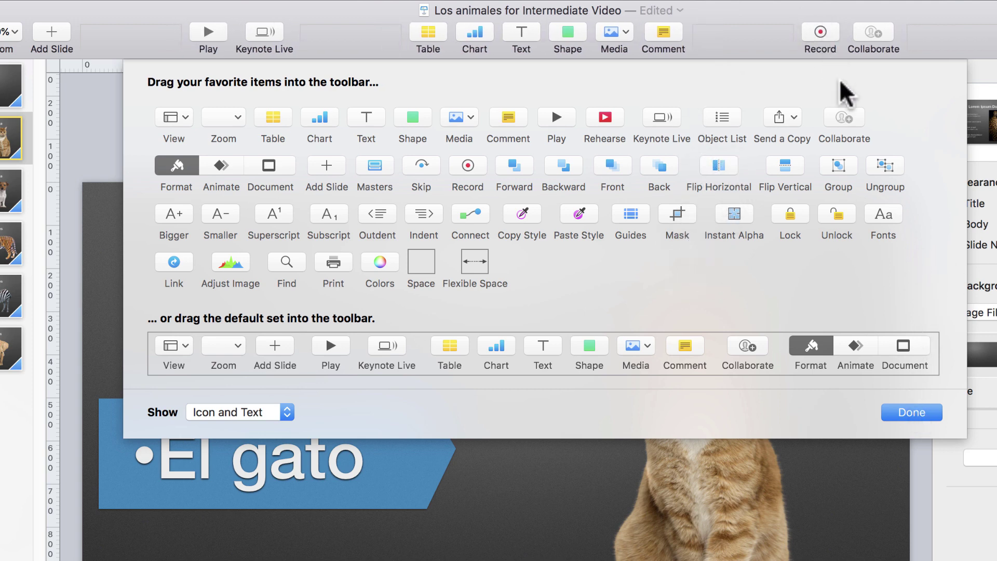
{"action": "left_click", "coordinate": [922, 409]}
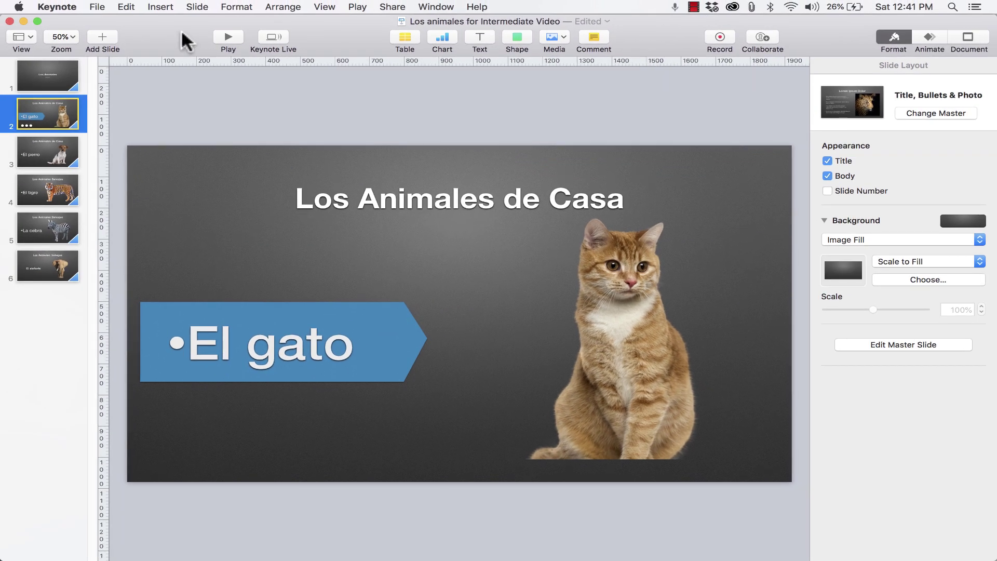
- Save the deck, go to slide 6 'El elefante', and bring up File > Export To
{"action": "left_click", "coordinate": [96, 7]}
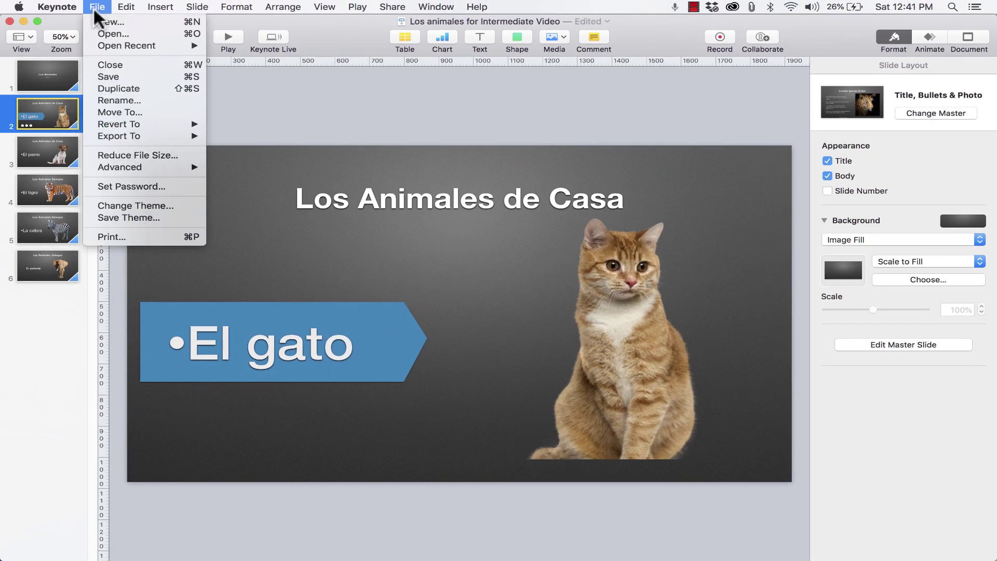
{"action": "left_click", "coordinate": [98, 76]}
{"action": "left_click", "coordinate": [57, 188]}
{"action": "left_click", "coordinate": [61, 266]}
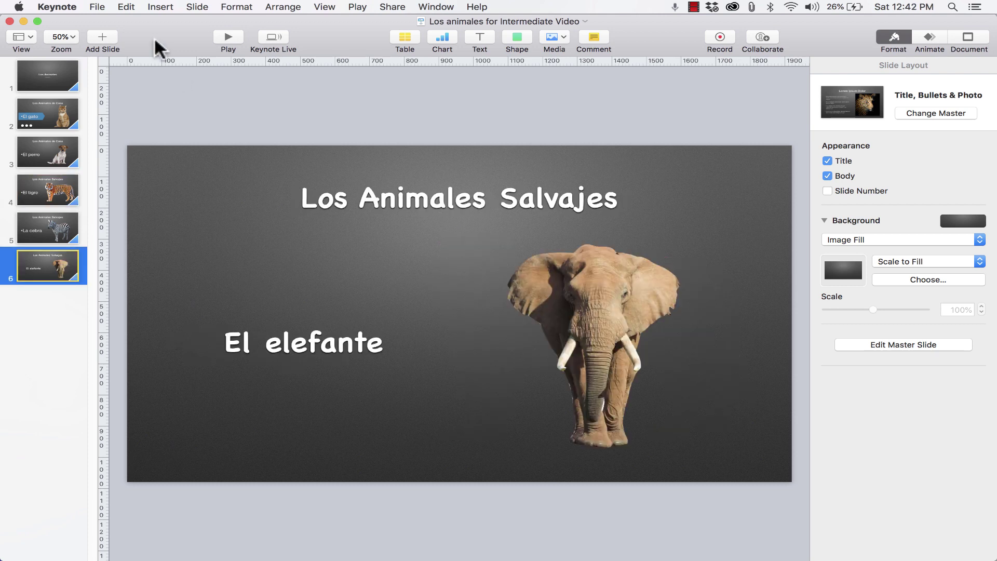
{"action": "left_click", "coordinate": [101, 6]}
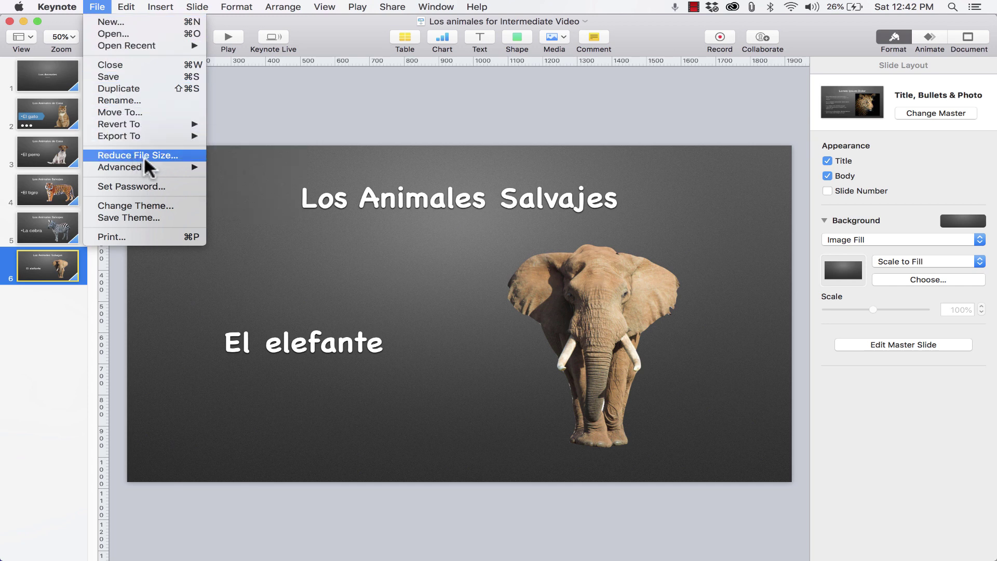
{"action": "mouse_move", "coordinate": [134, 134]}
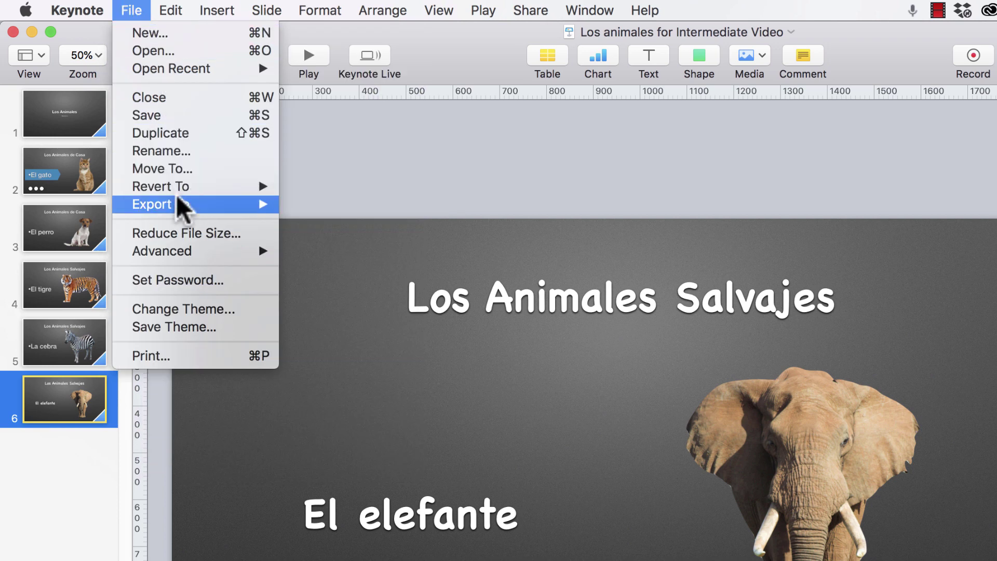
- Choose PowerPoint as the export format, keeping .pptx under Advanced Options
{"action": "mouse_move", "coordinate": [211, 203]}
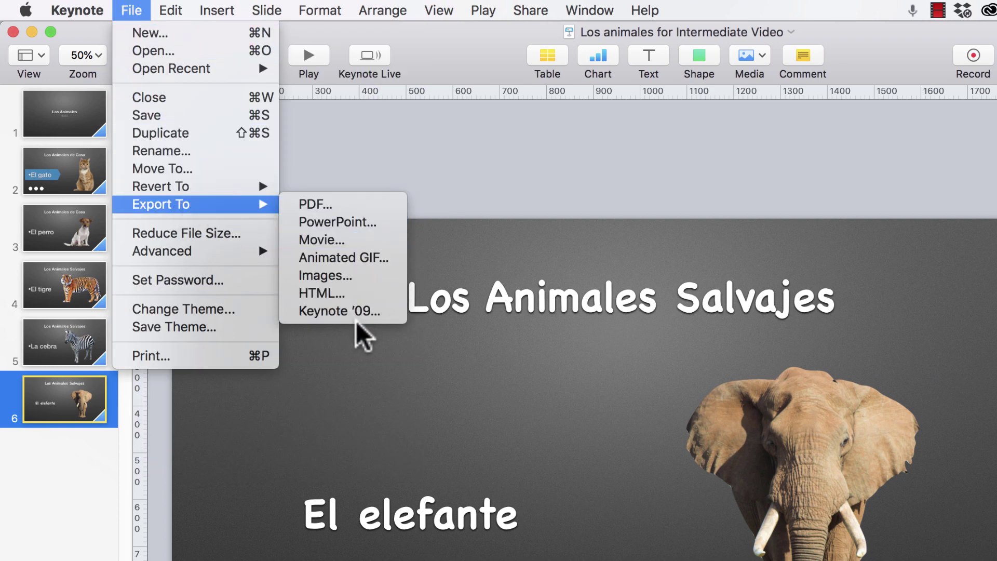
{"action": "left_click", "coordinate": [348, 224]}
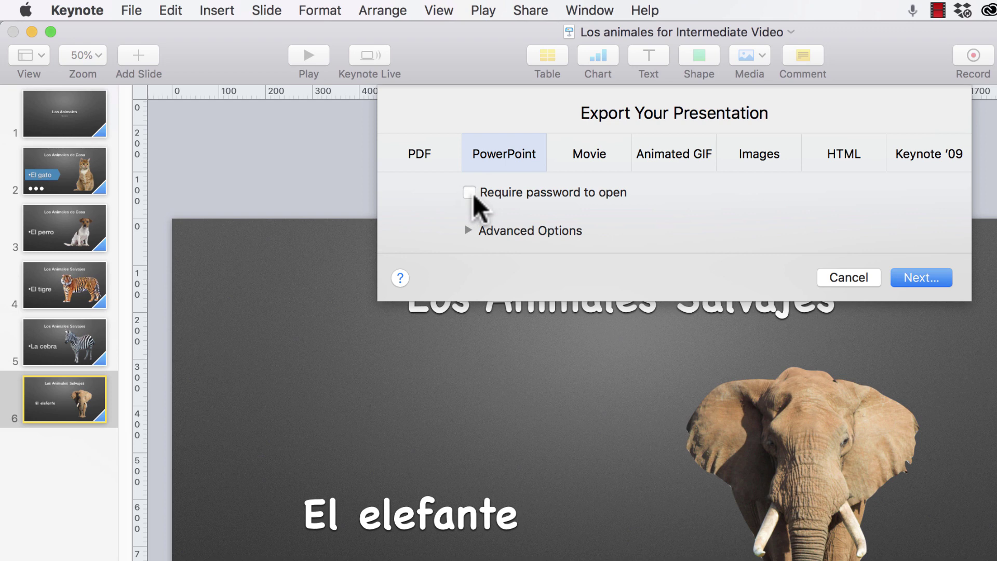
{"action": "left_click", "coordinate": [464, 228]}
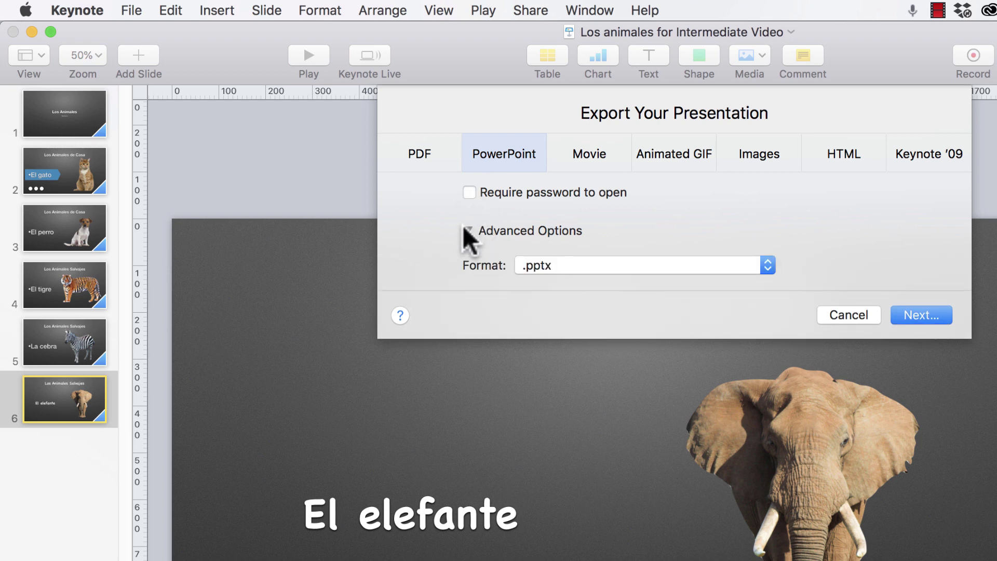
{"action": "left_click", "coordinate": [638, 264]}
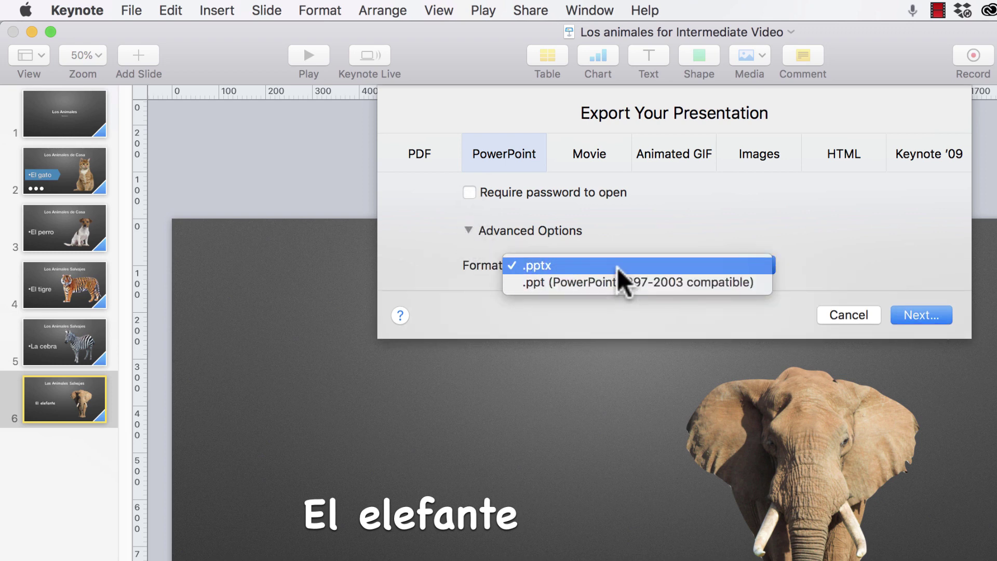
{"action": "left_click", "coordinate": [617, 267]}
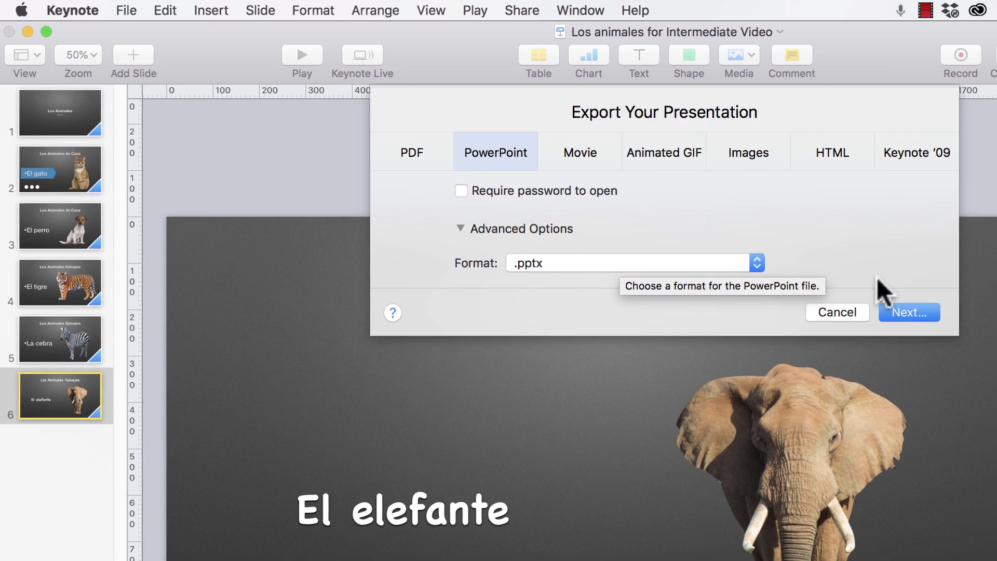
- Export the PowerPoint copy into the Animales folder and centre that Finder window
{"action": "left_click", "coordinate": [922, 315]}
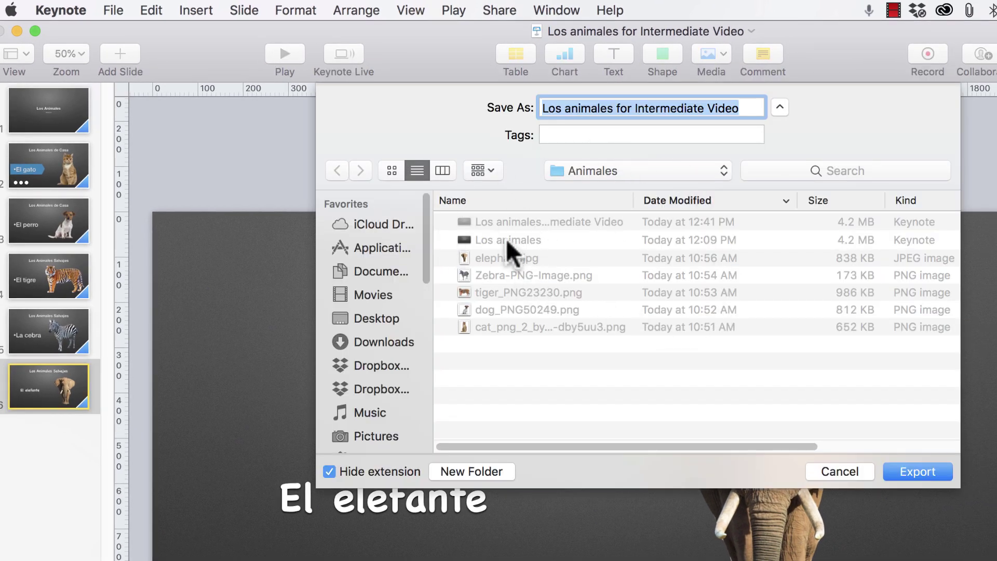
{"action": "left_click", "coordinate": [921, 470]}
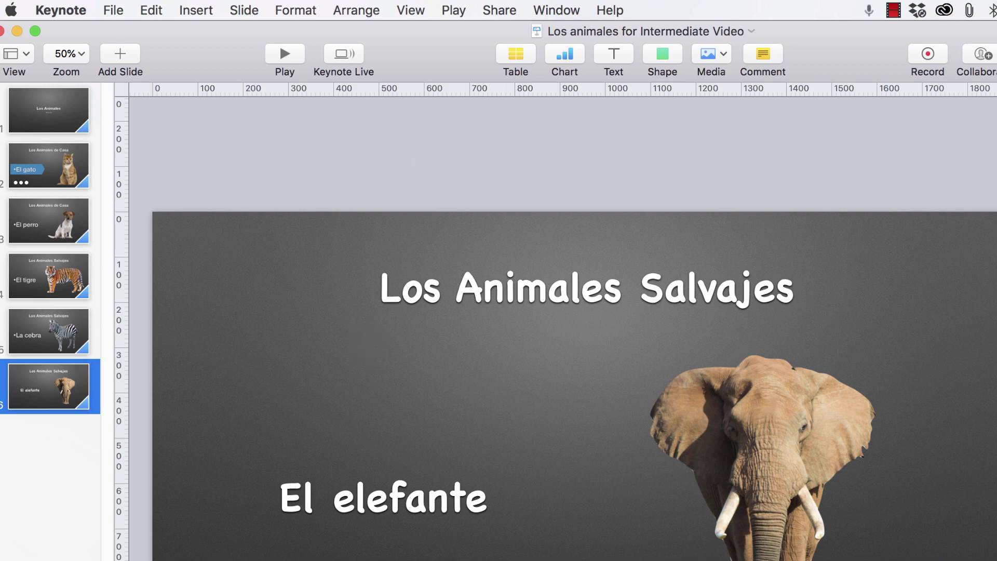
{"action": "key", "text": "super+Tab"}
{"action": "left_click_drag", "start_coordinate": [907, 425], "coordinate": [453, 197]}
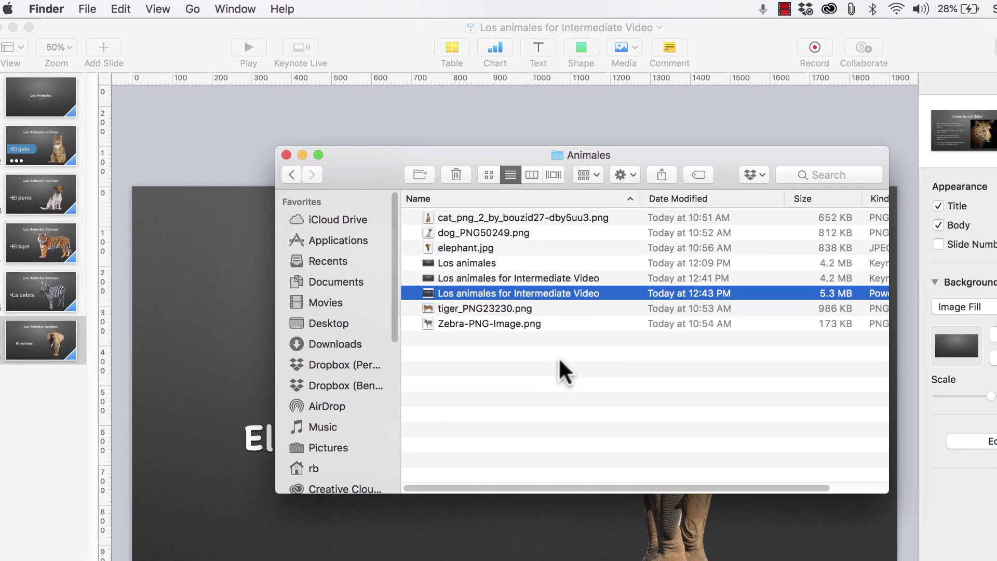
- Select the 5.3 MB .pptx copy of 'Los animales for Intermediate Video' beside the 4.2 MB Keynote original
{"action": "left_click", "coordinate": [555, 355]}
{"action": "left_click", "coordinate": [528, 278]}
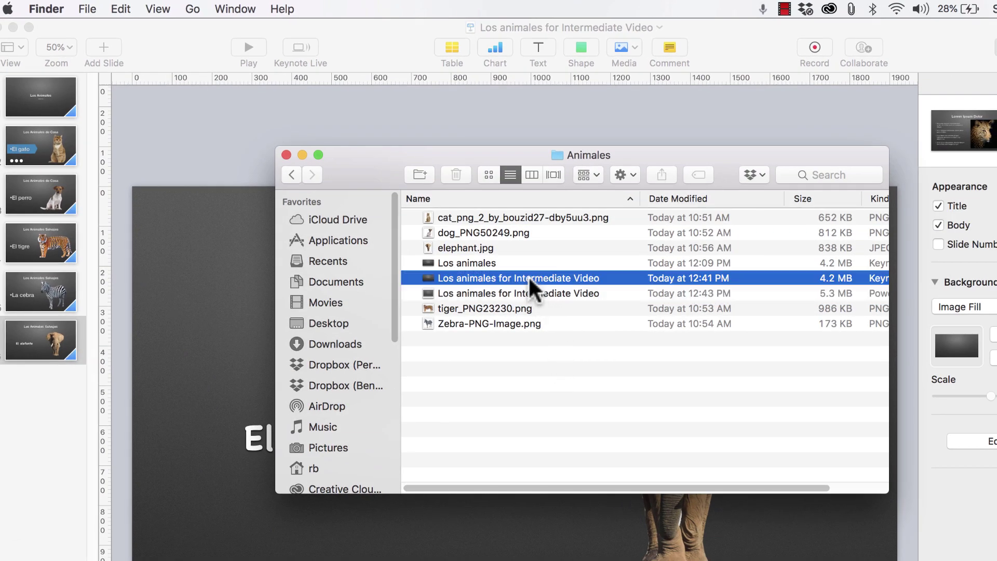
{"action": "left_click_drag", "start_coordinate": [784, 198], "coordinate": [703, 198]}
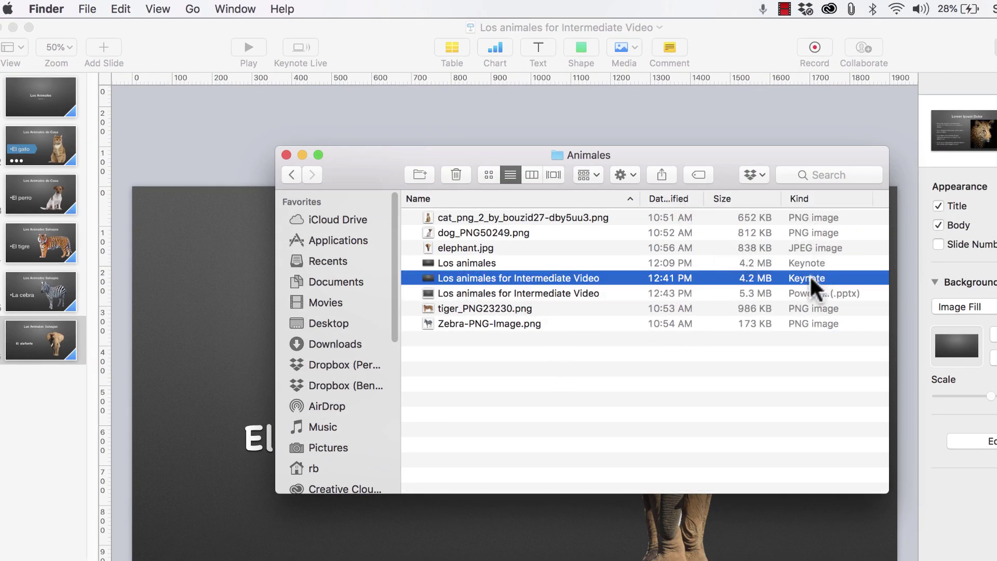
{"action": "left_click", "coordinate": [459, 292]}
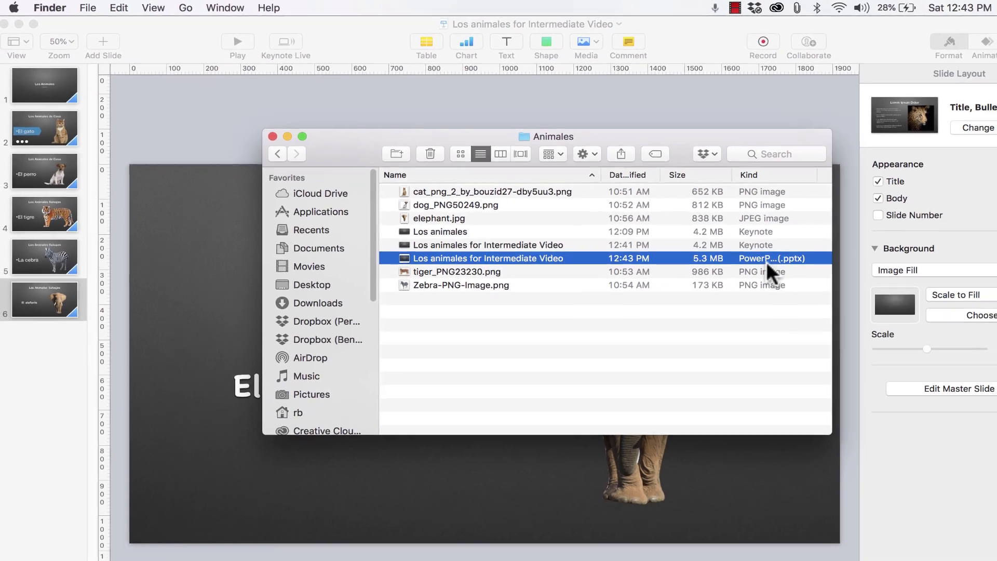
- Open the exported .pptx in PowerPoint, run its slideshow, then show slide 6 'El elefante'
{"action": "double_click", "coordinate": [767, 264]}
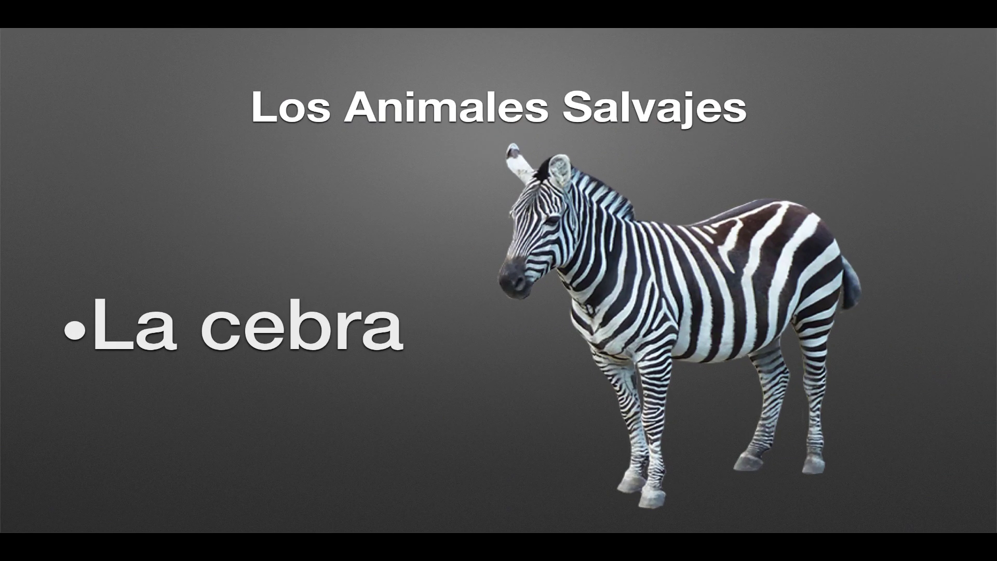
{"action": "key", "text": "Escape"}
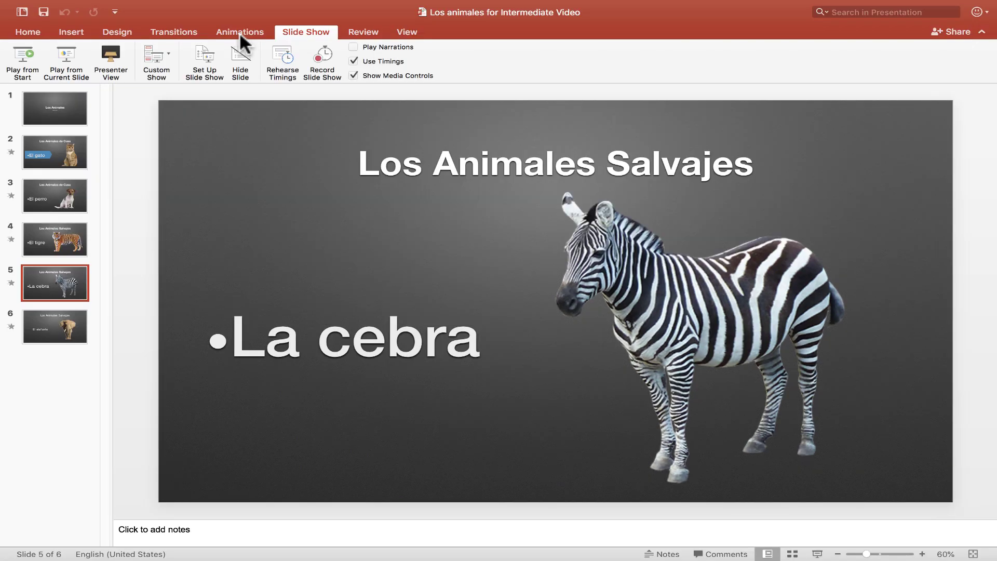
{"action": "left_click", "coordinate": [56, 332]}
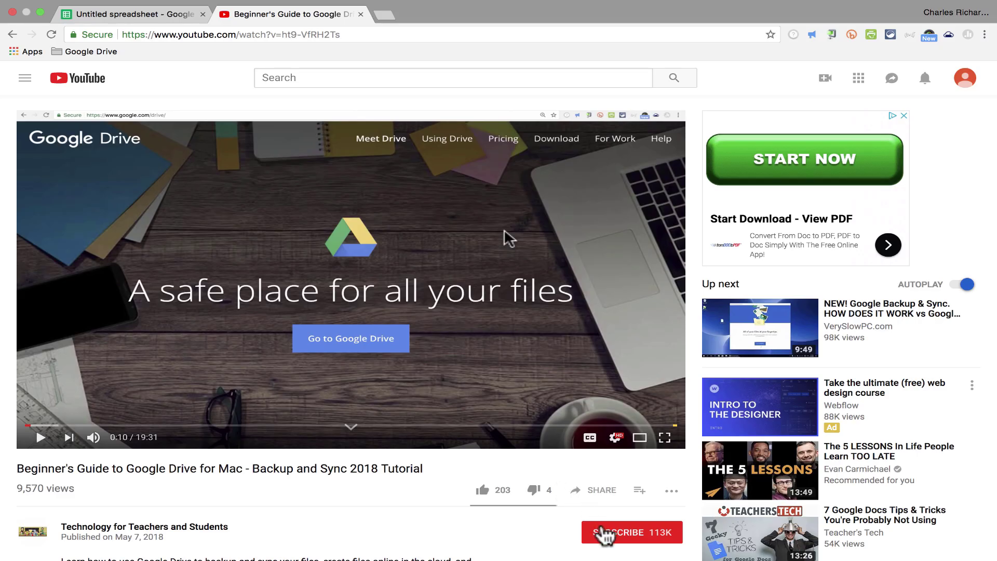
- Subscribe to Technology for Teachers and Students and set the bell to all notifications
{"action": "left_click", "coordinate": [611, 533]}
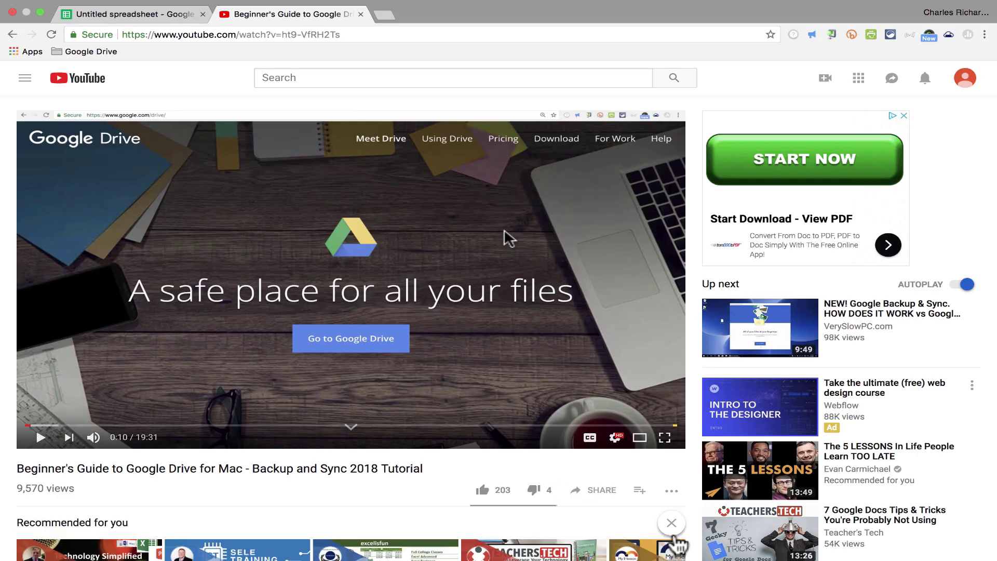
{"action": "scroll", "coordinate": [662, 462], "scroll_direction": "down", "scroll_amount": 4}
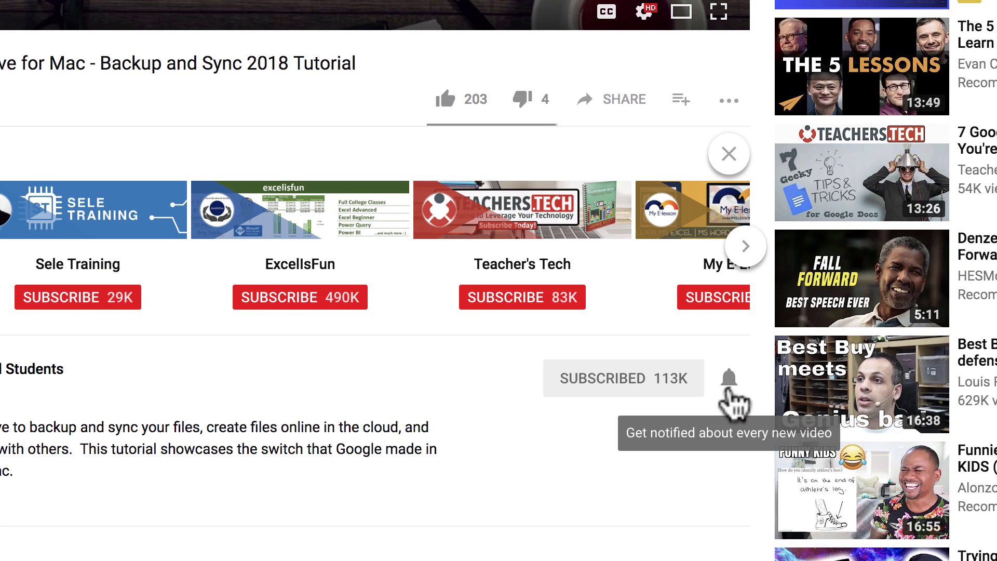
{"action": "left_click", "coordinate": [728, 393]}
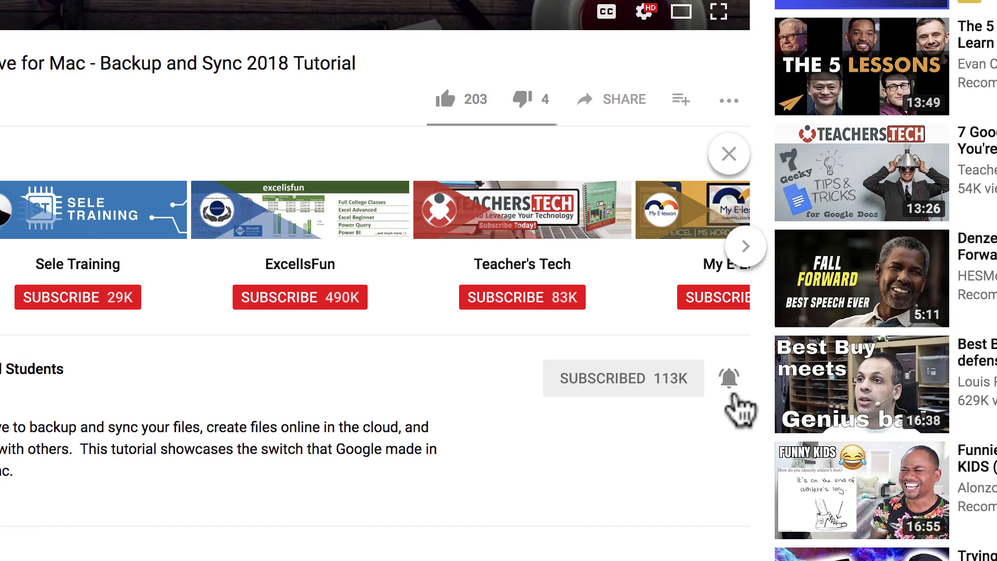